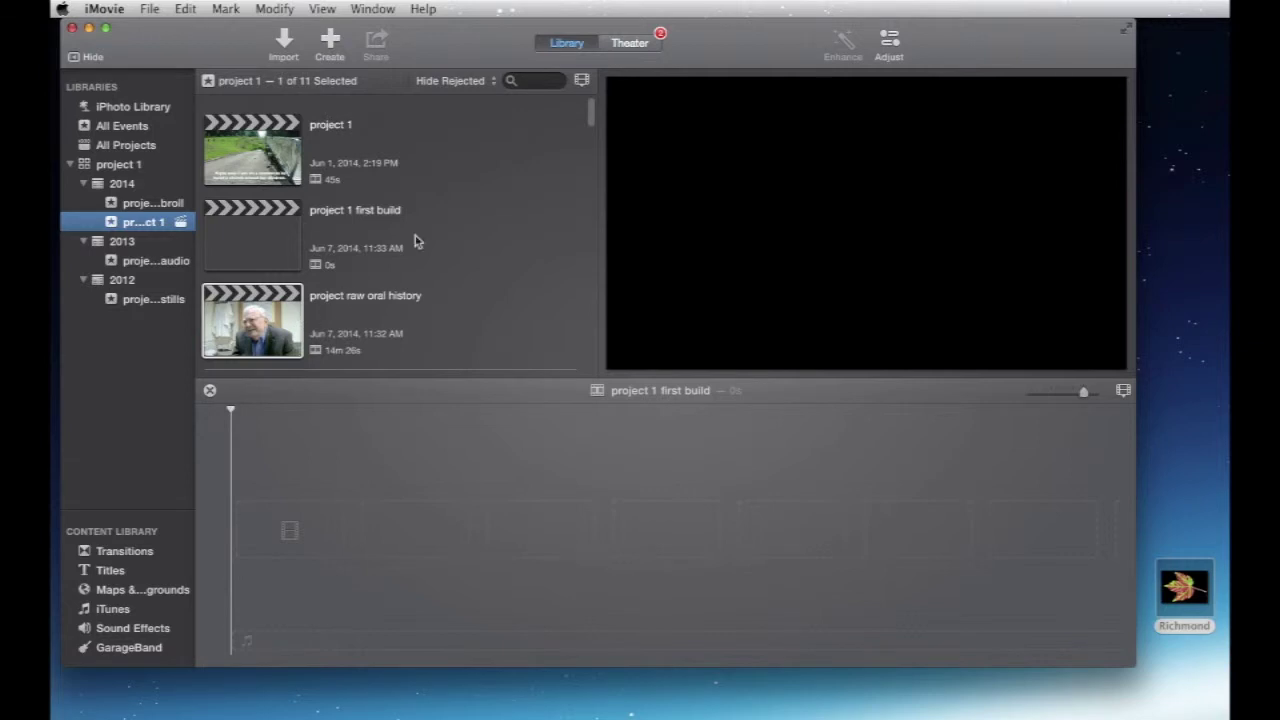
# Look through the video clips, stills and audio files in the project 1 event from beginning to end.
pyautogui.moveTo(592, 116); pyautogui.dragTo(592, 142)
pyautogui.scroll(-1, 592, 142)
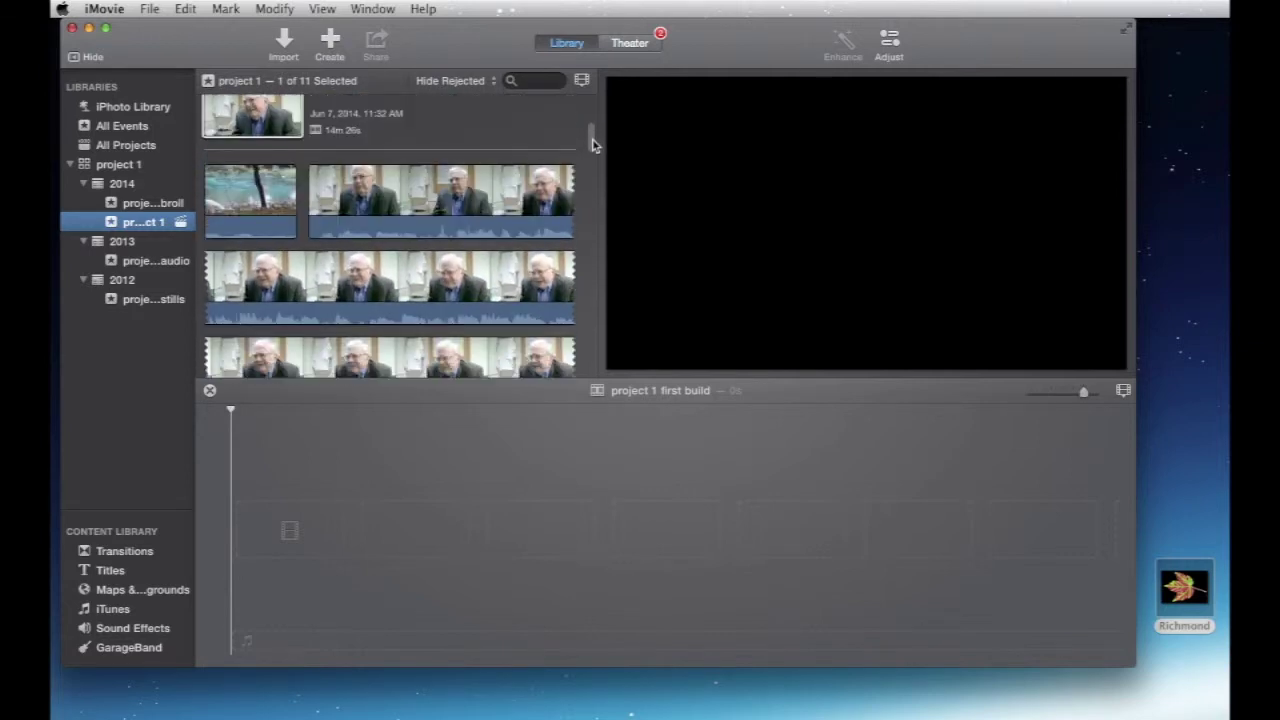
pyautogui.click(606, 410)
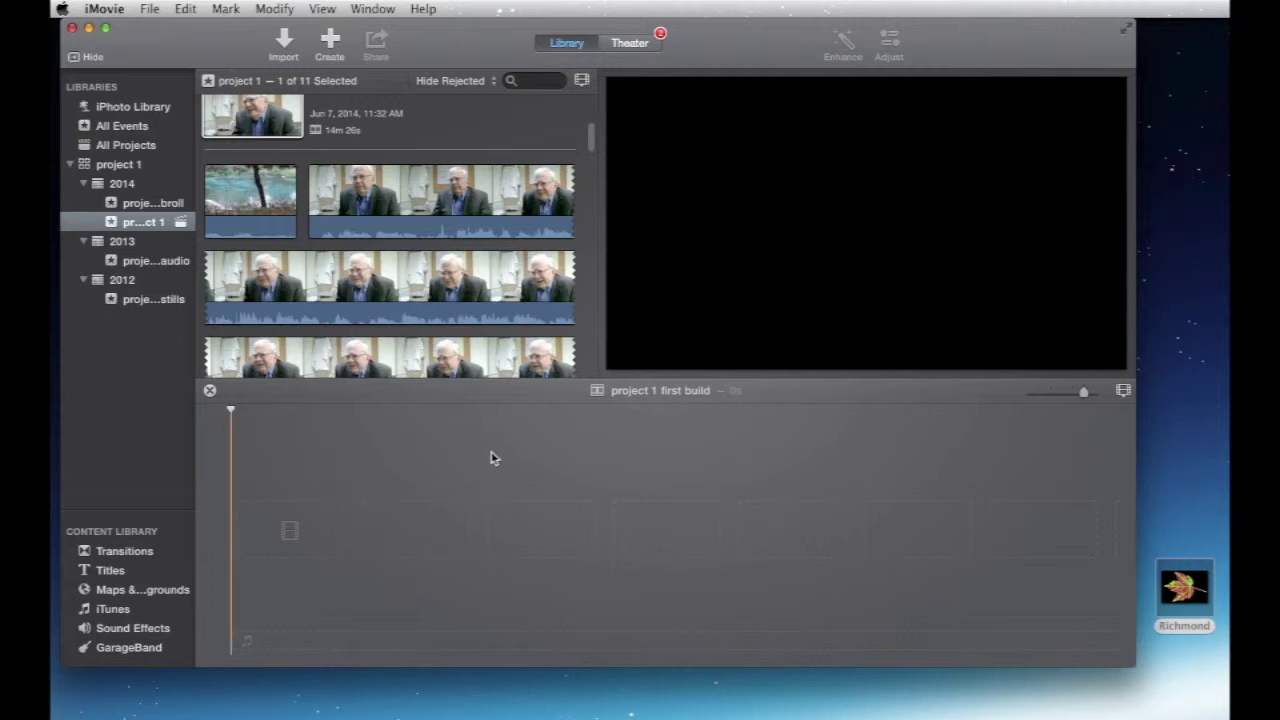
pyautogui.scroll(-2, 583, 155)
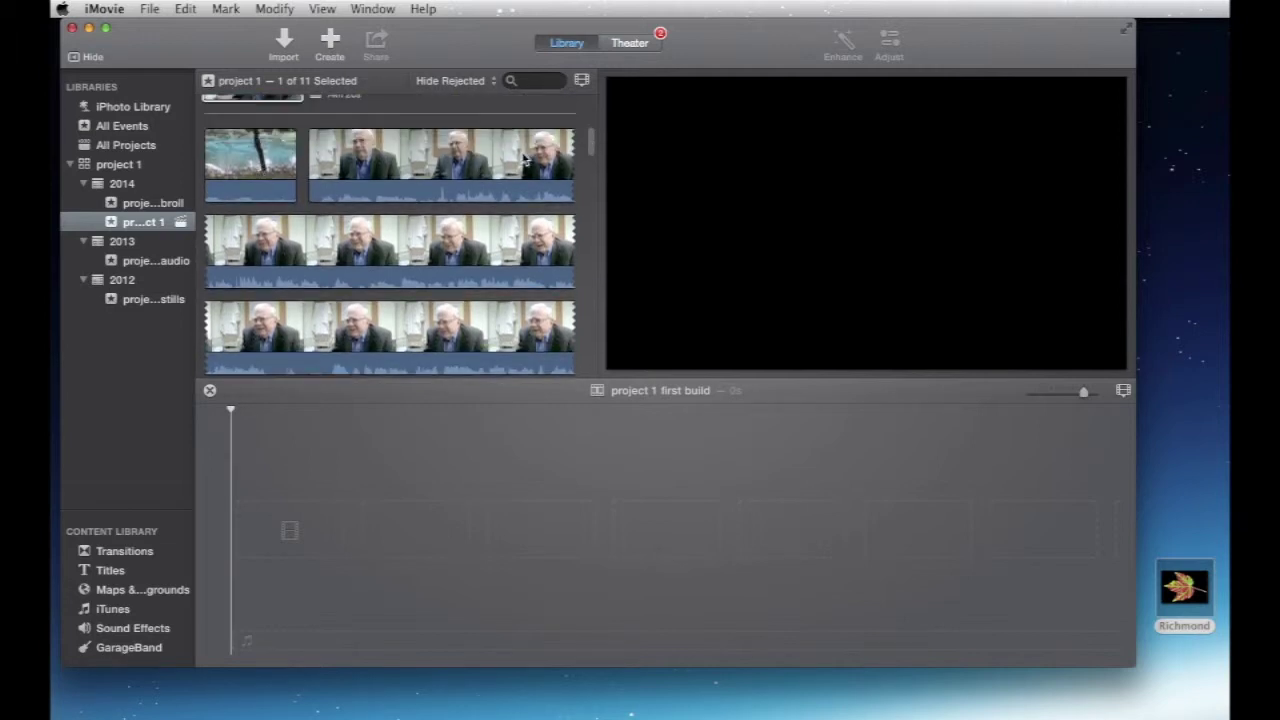
pyautogui.moveTo(588, 148); pyautogui.dragTo(591, 354)
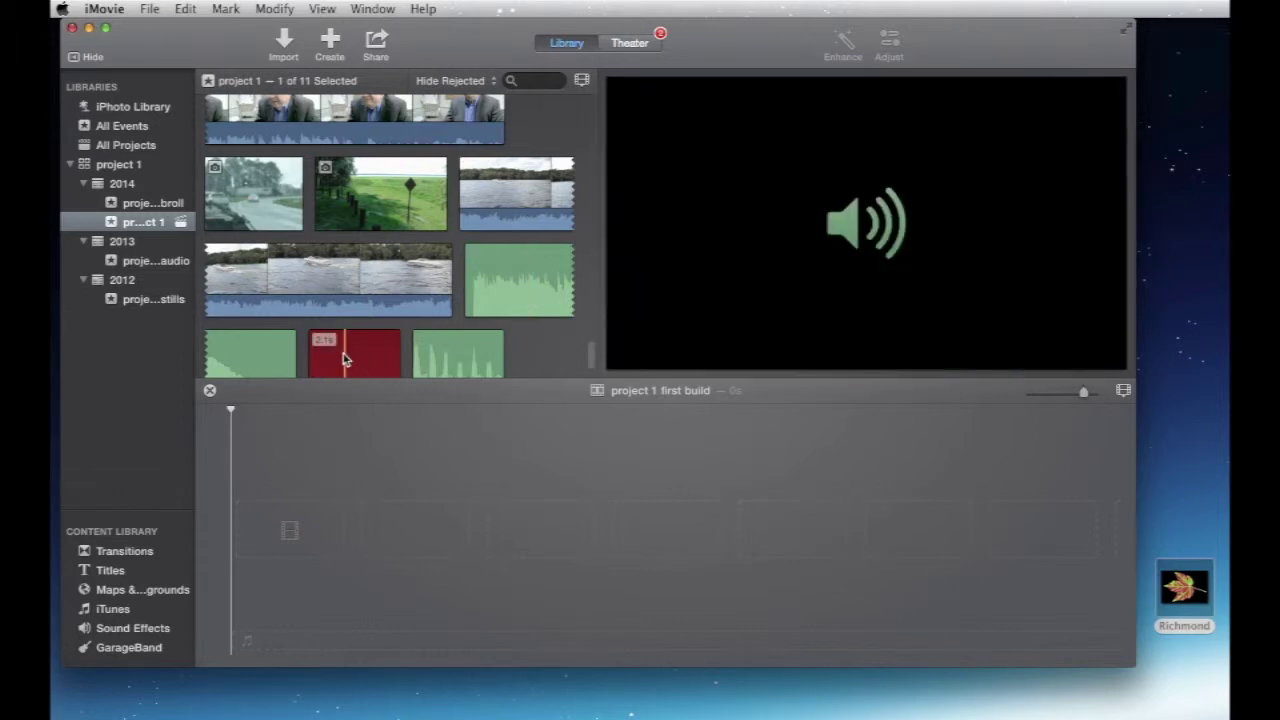
pyautogui.scroll(-3, 592, 355)
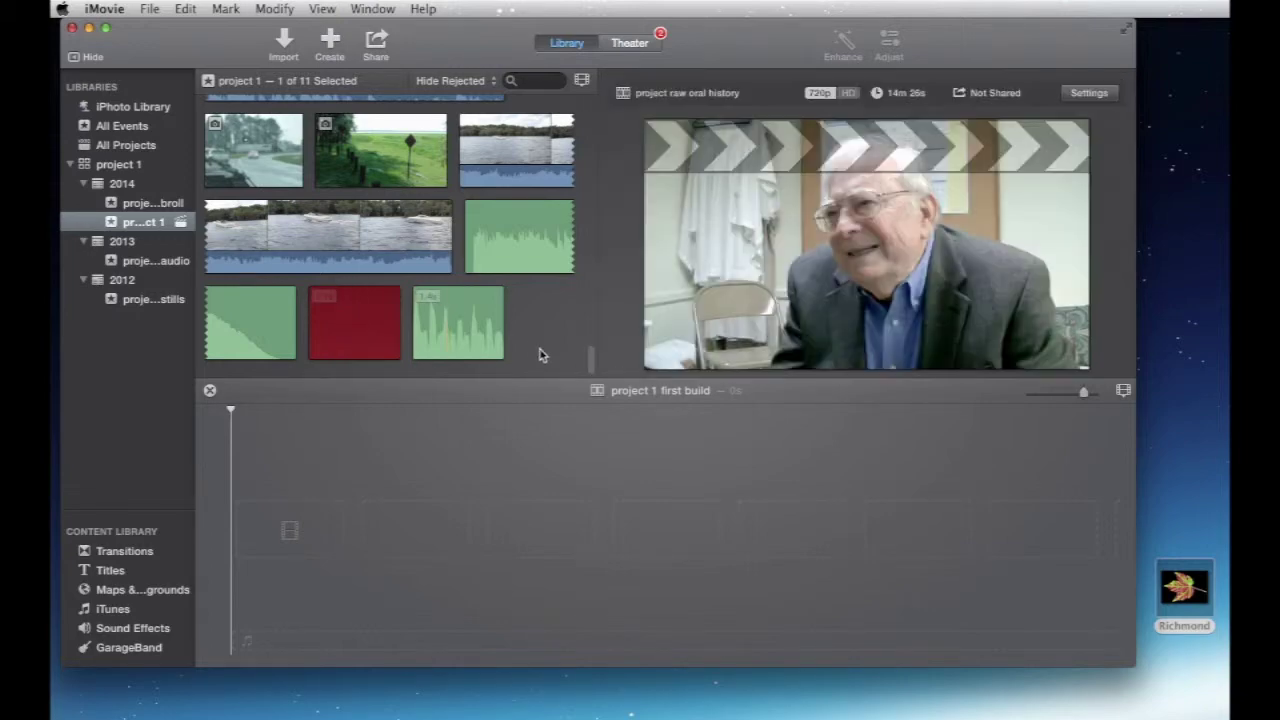
pyautogui.moveTo(592, 360); pyautogui.dragTo(595, 141)
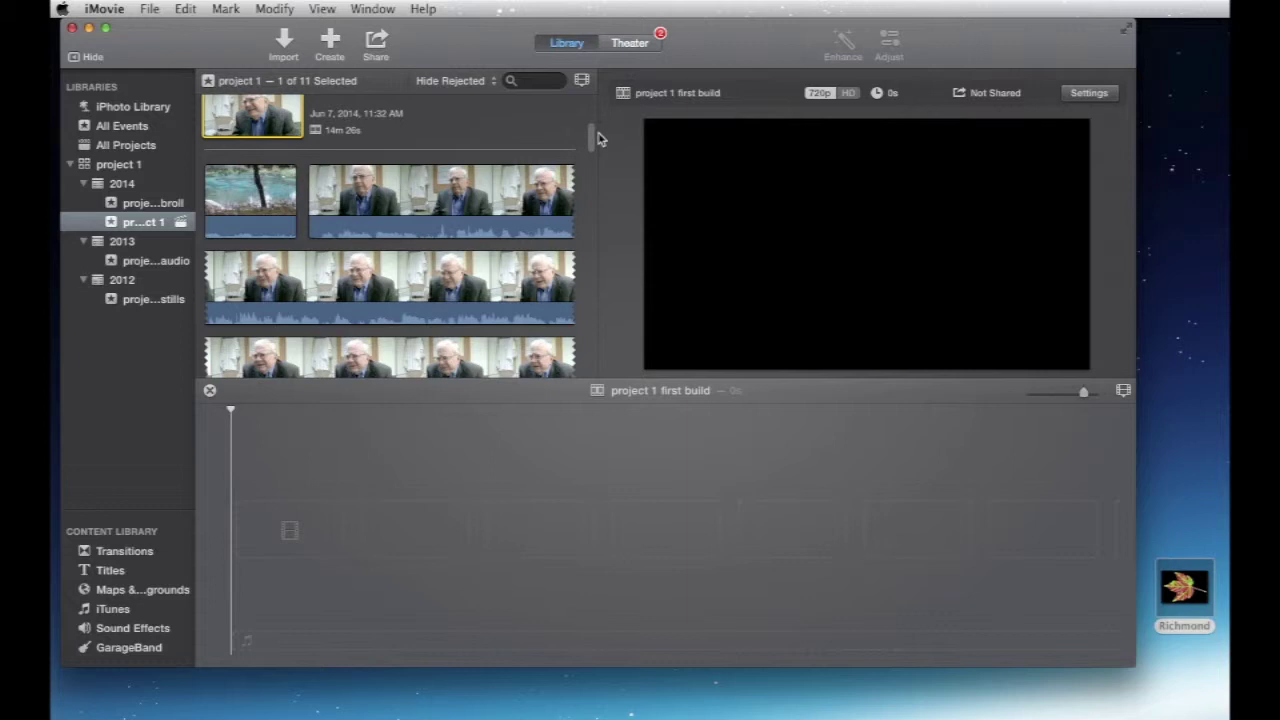
pyautogui.click(414, 494)
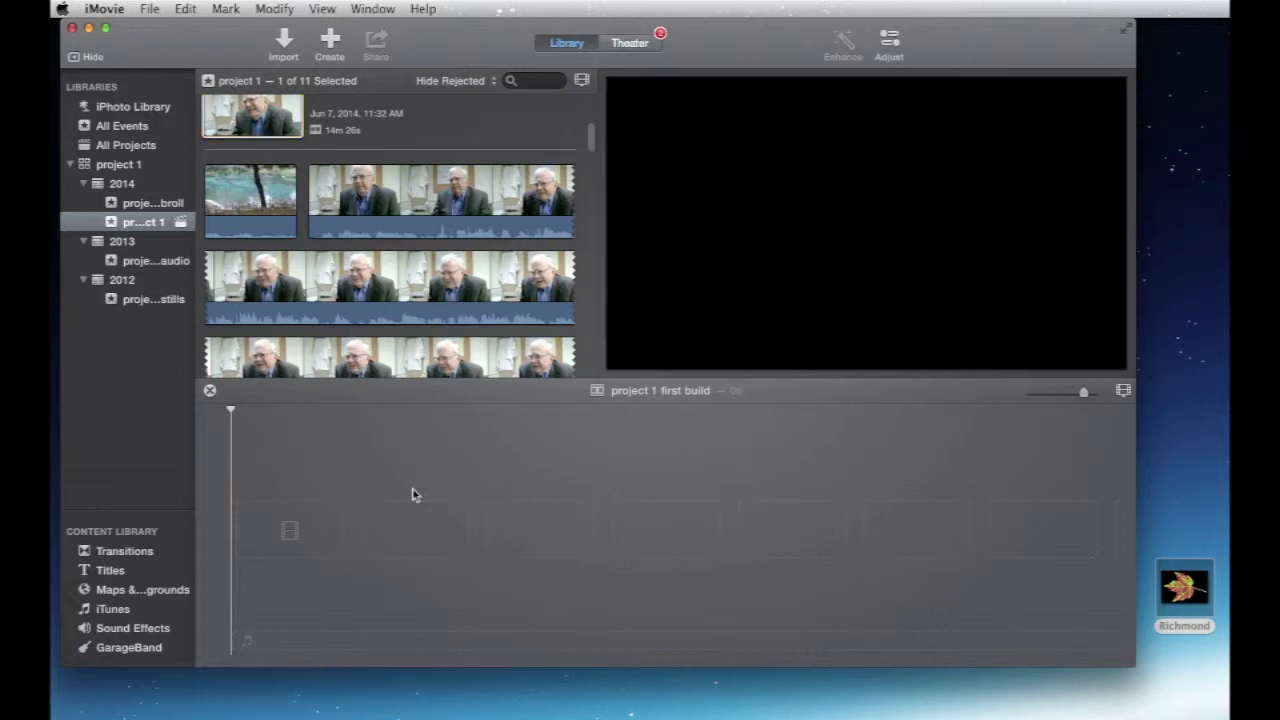
# Select a range of about 11 seconds near the start of the first interview clip and play only that selection.
pyautogui.click(299, 314)
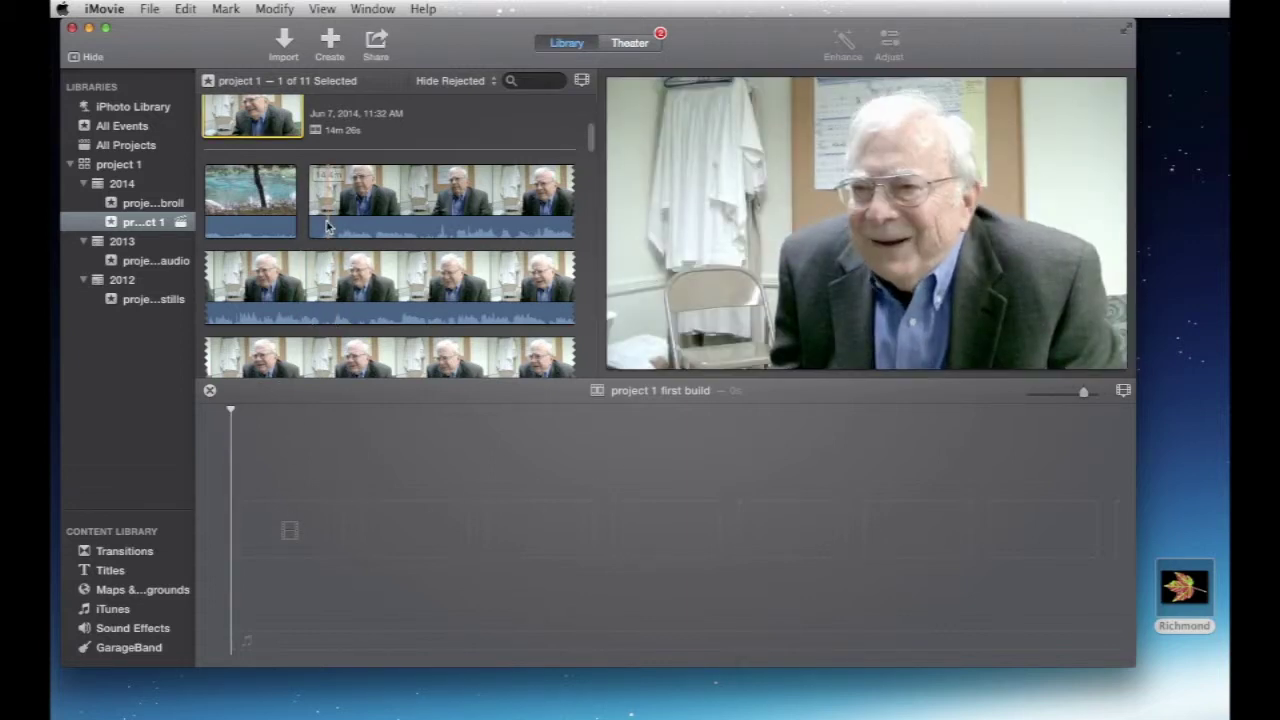
pyautogui.moveTo(321, 210); pyautogui.dragTo(421, 208)
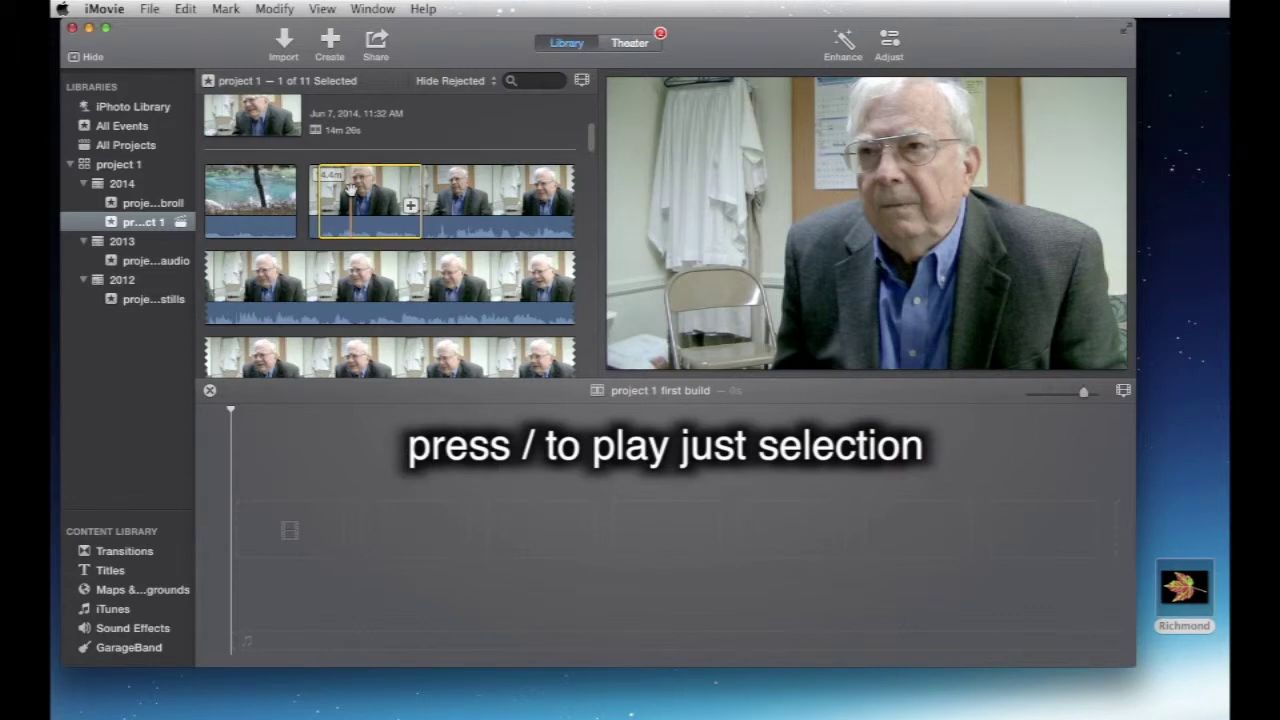
pyautogui.press('/')
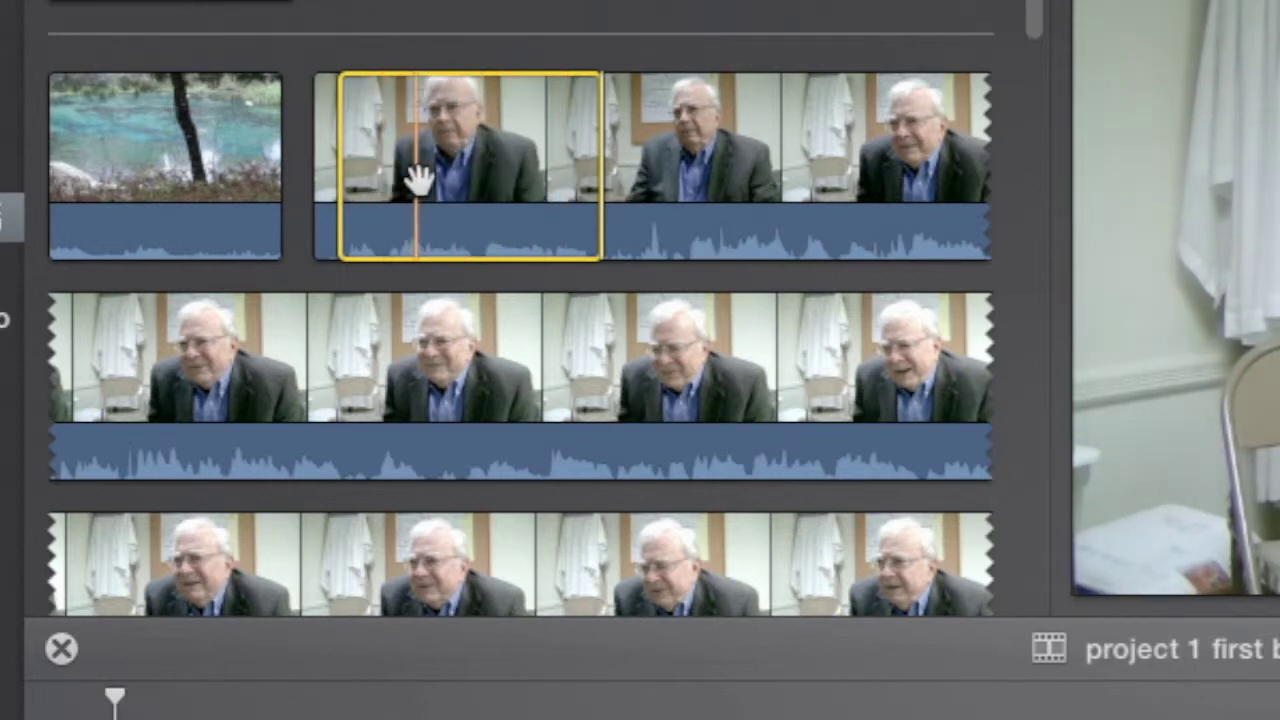
pyautogui.moveTo(449, 171)
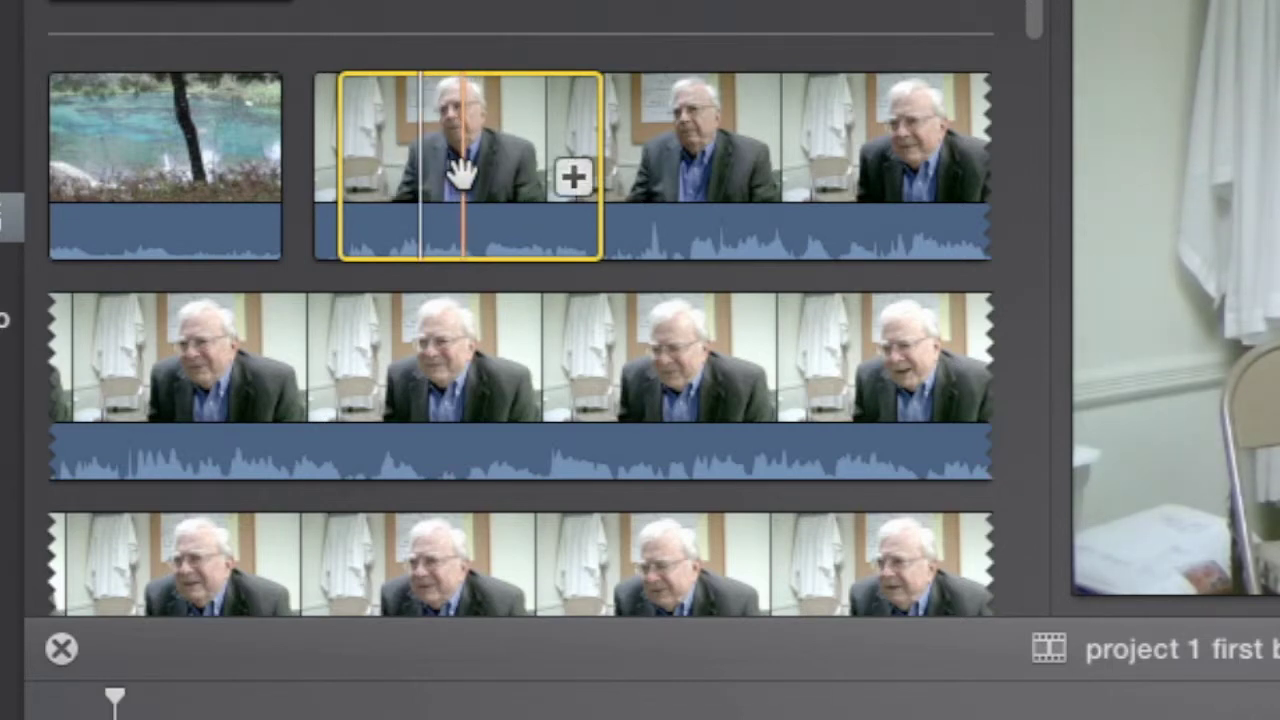
# Add the selected interview range to the project 1 first build timeline, undo the addition, and append the range again.
pyautogui.click(576, 180)
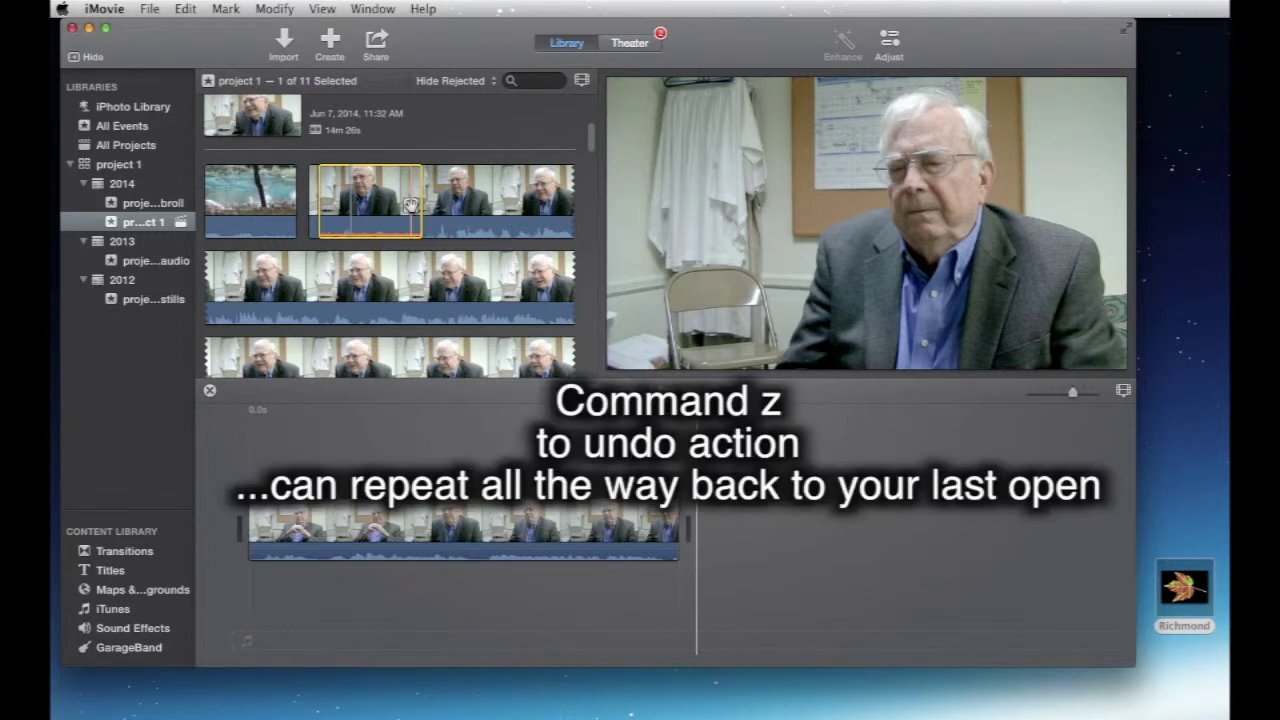
pyautogui.press('super+z')
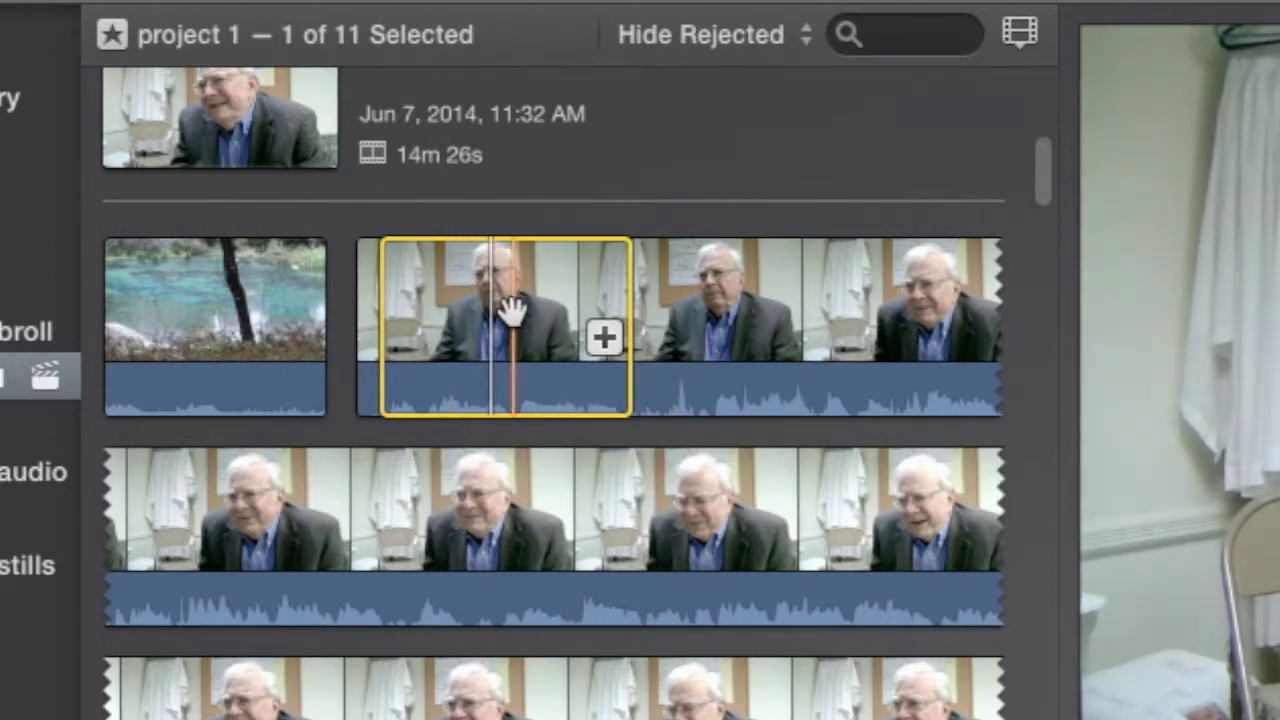
pyautogui.press('e')
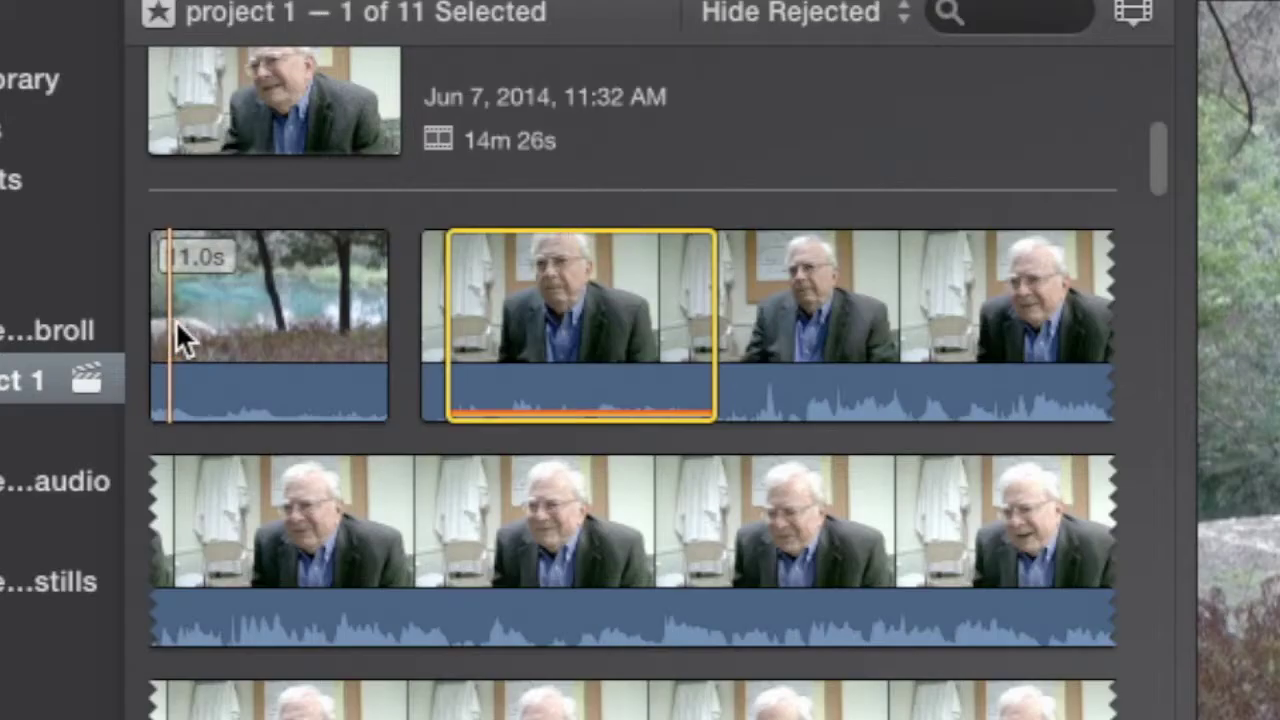
# Select a range of about 8 seconds in the blue spring clip and add it after the interview clip in the timeline.
pyautogui.moveTo(215, 205); pyautogui.dragTo(269, 202)
pyautogui.moveTo(318, 325); pyautogui.dragTo(345, 323)
pyautogui.click(313, 340)
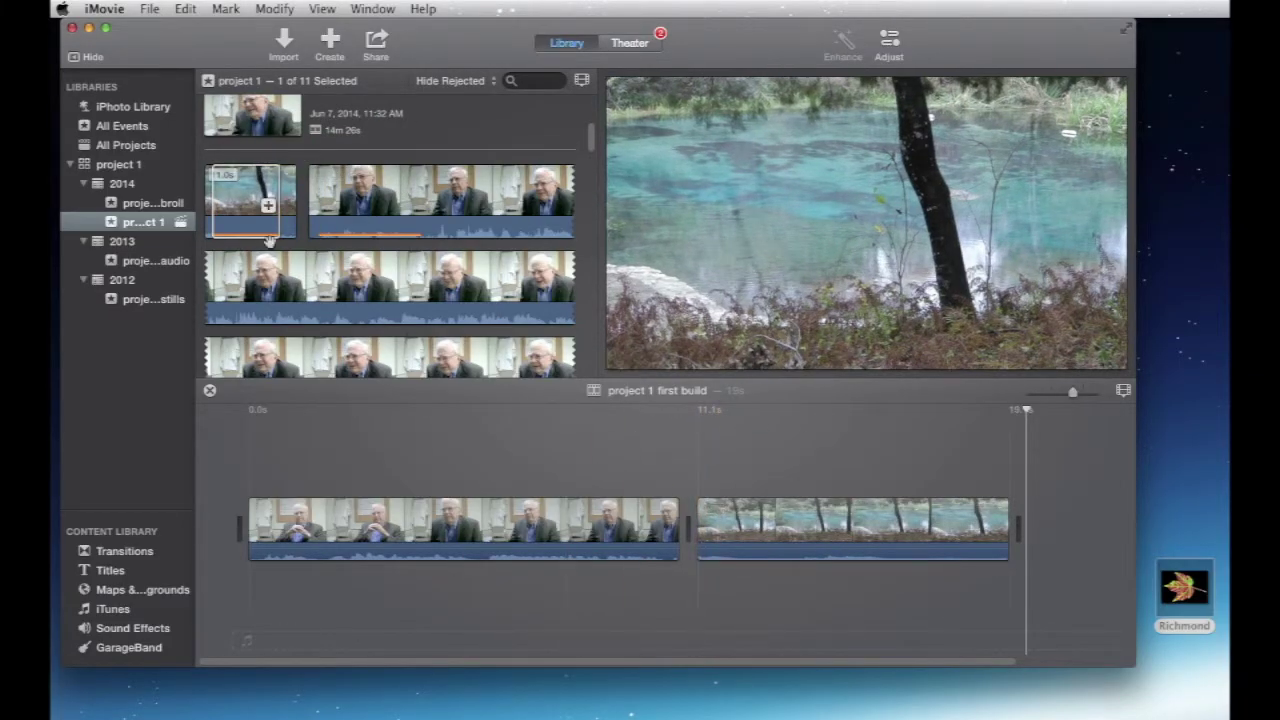
# Undo adding the spring clip and append the same selected range to the timeline again.
pyautogui.click(264, 230)
pyautogui.press('super+z')
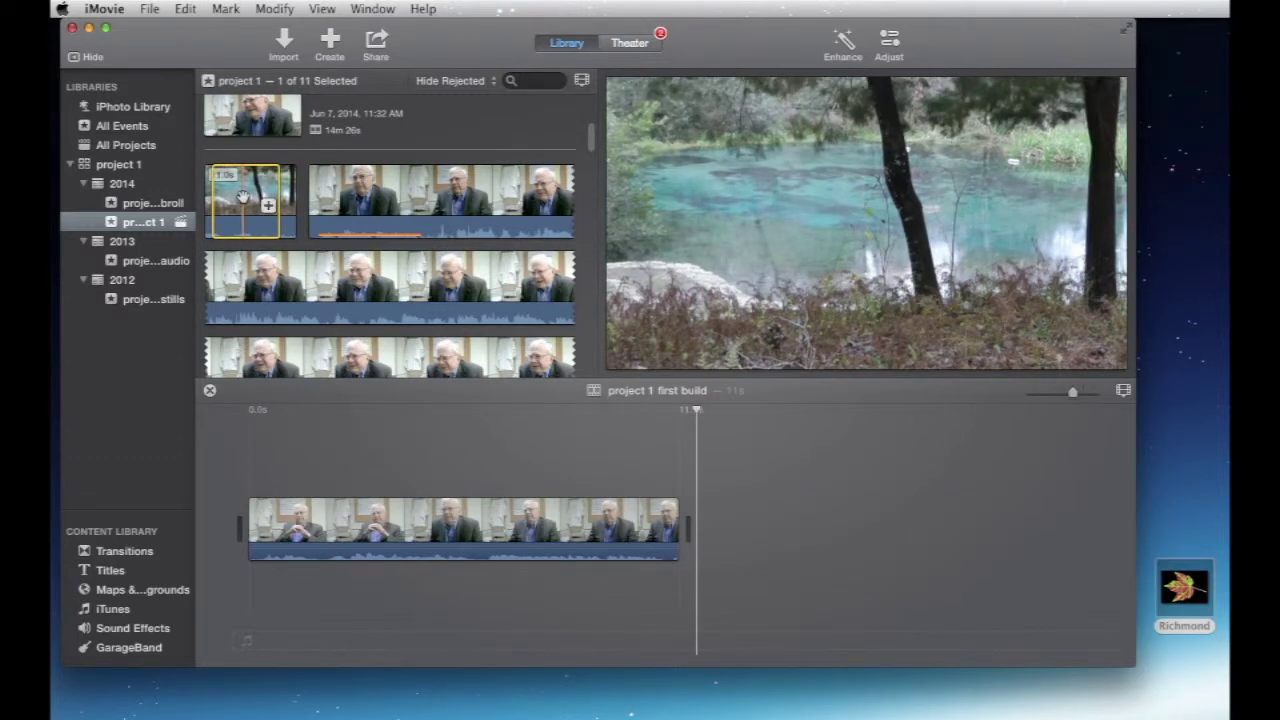
pyautogui.press('e')
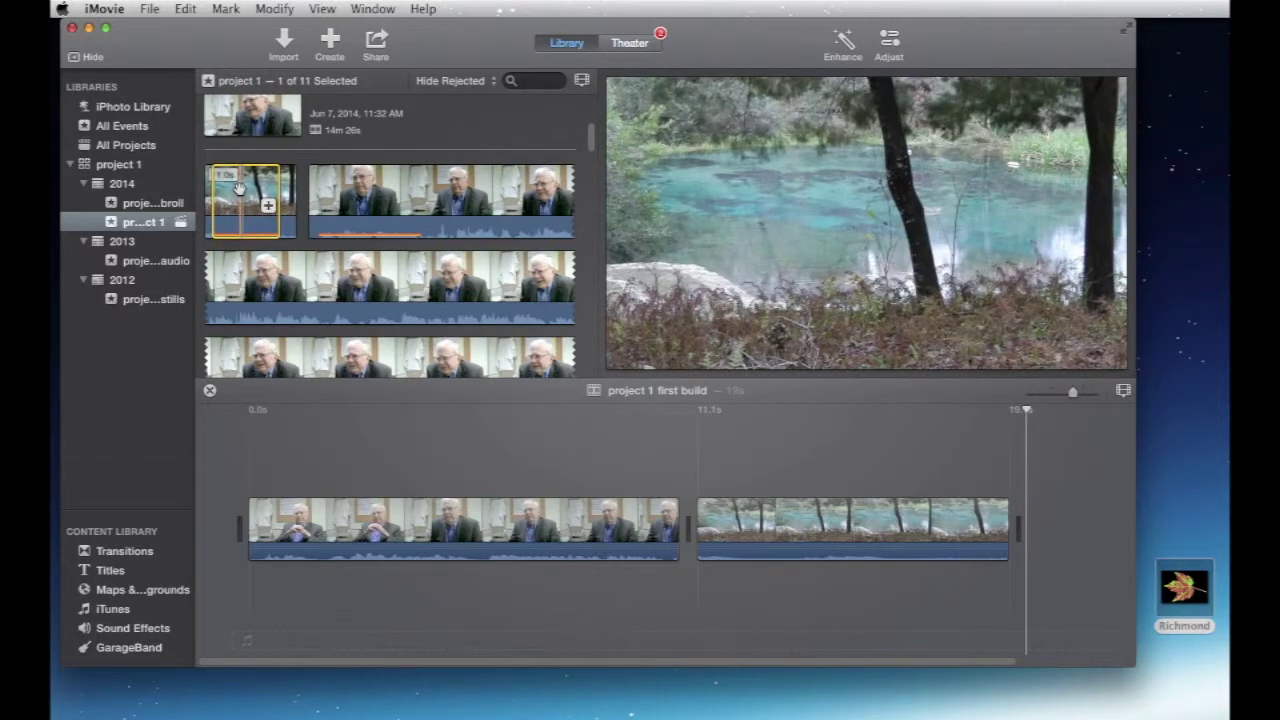
# Delete the spring clip from the timeline and place its selected range from the event back after the interview clip.
pyautogui.click(771, 516)
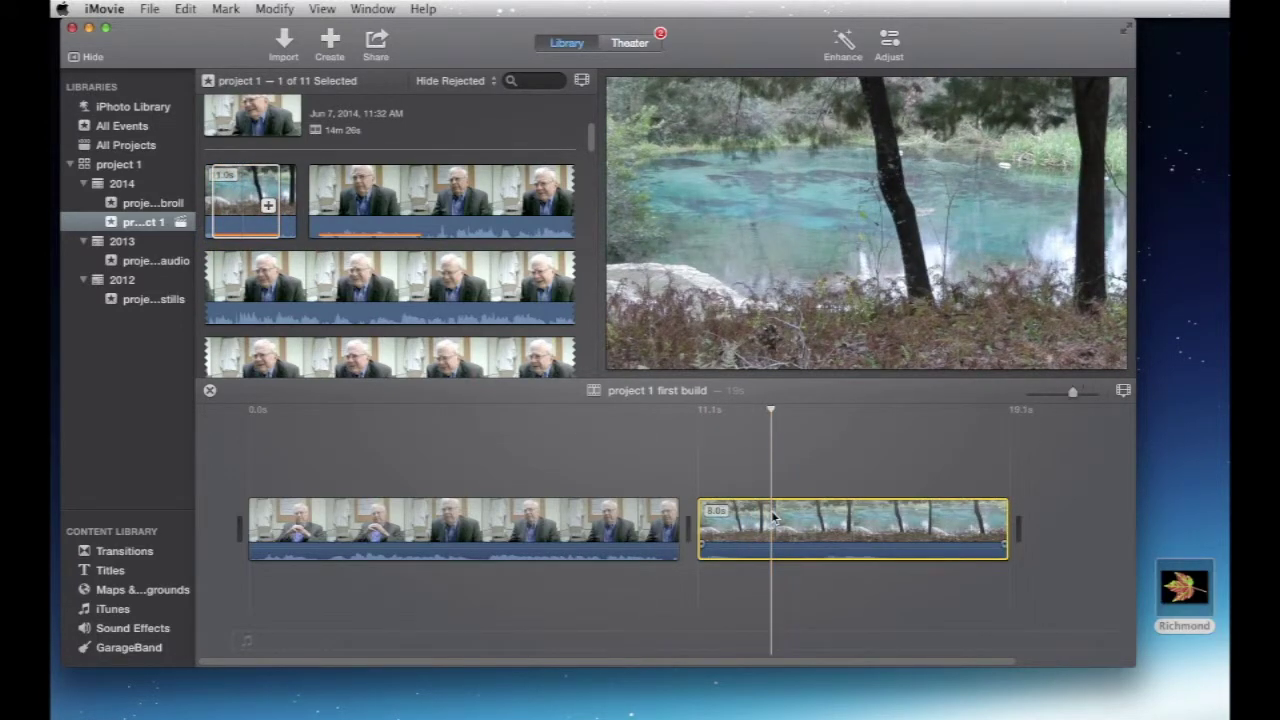
pyautogui.press('Delete')
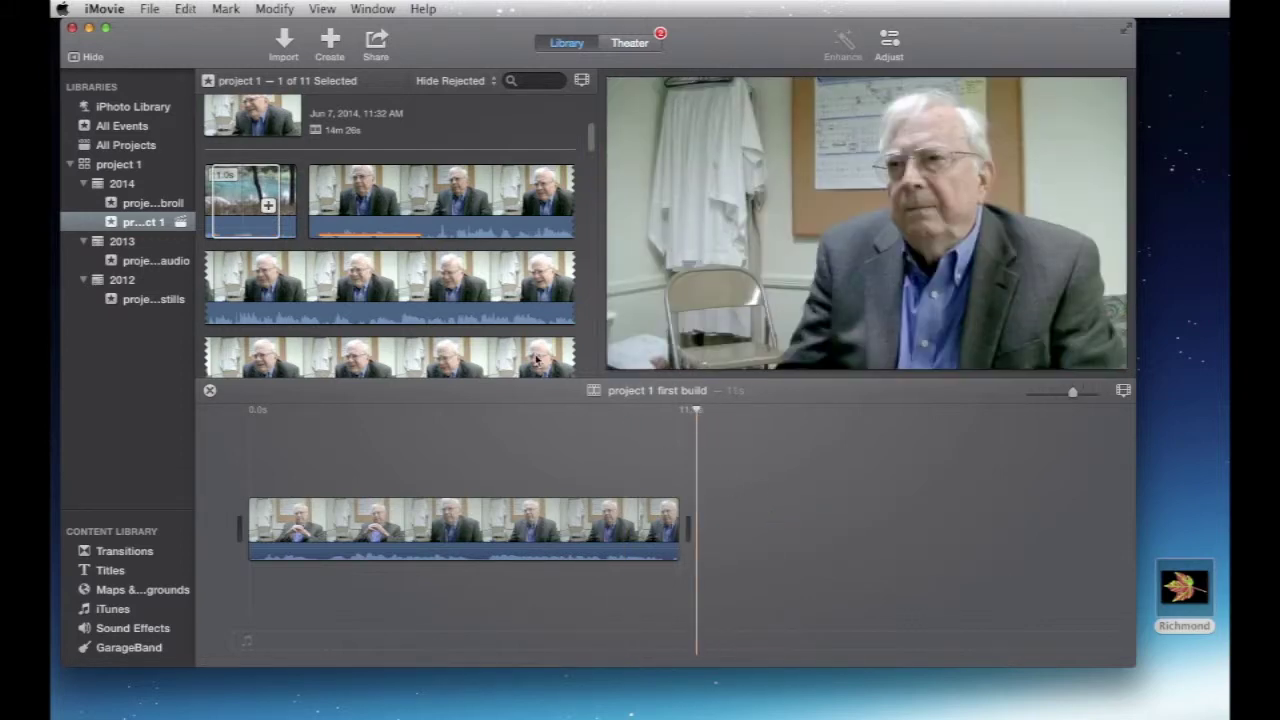
pyautogui.click(245, 190)
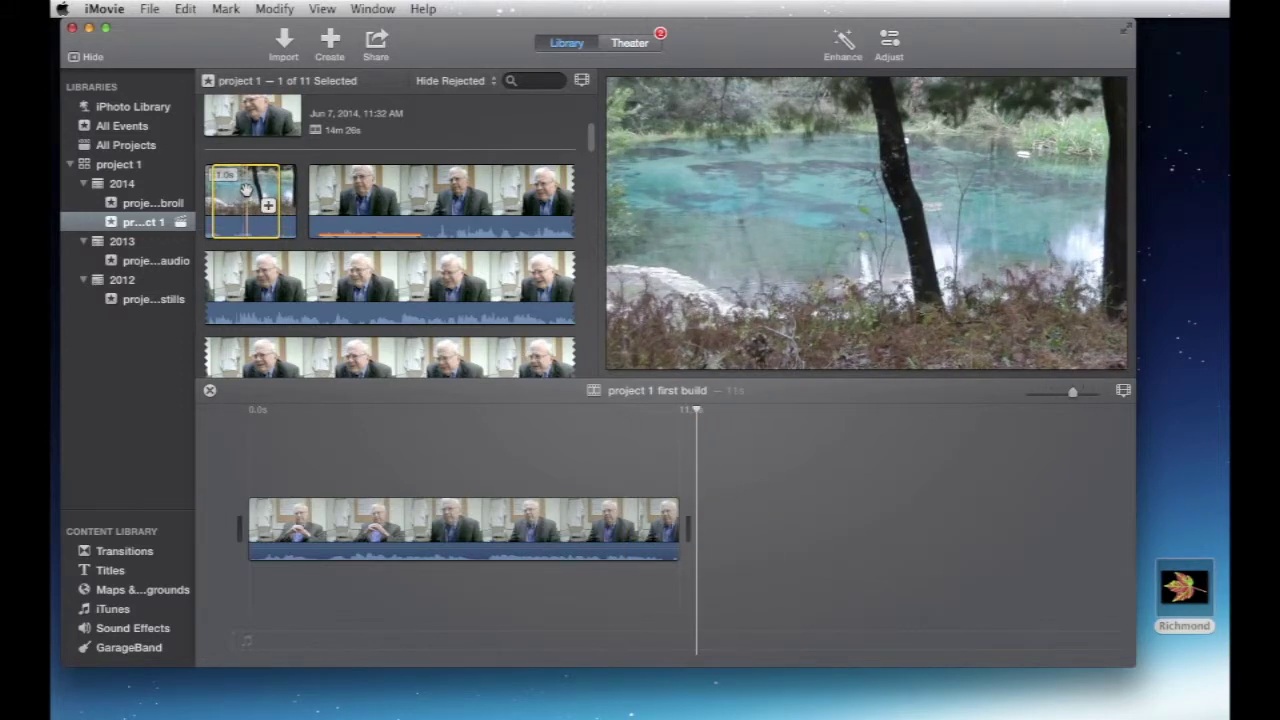
pyautogui.moveTo(245, 190); pyautogui.dragTo(705, 530)
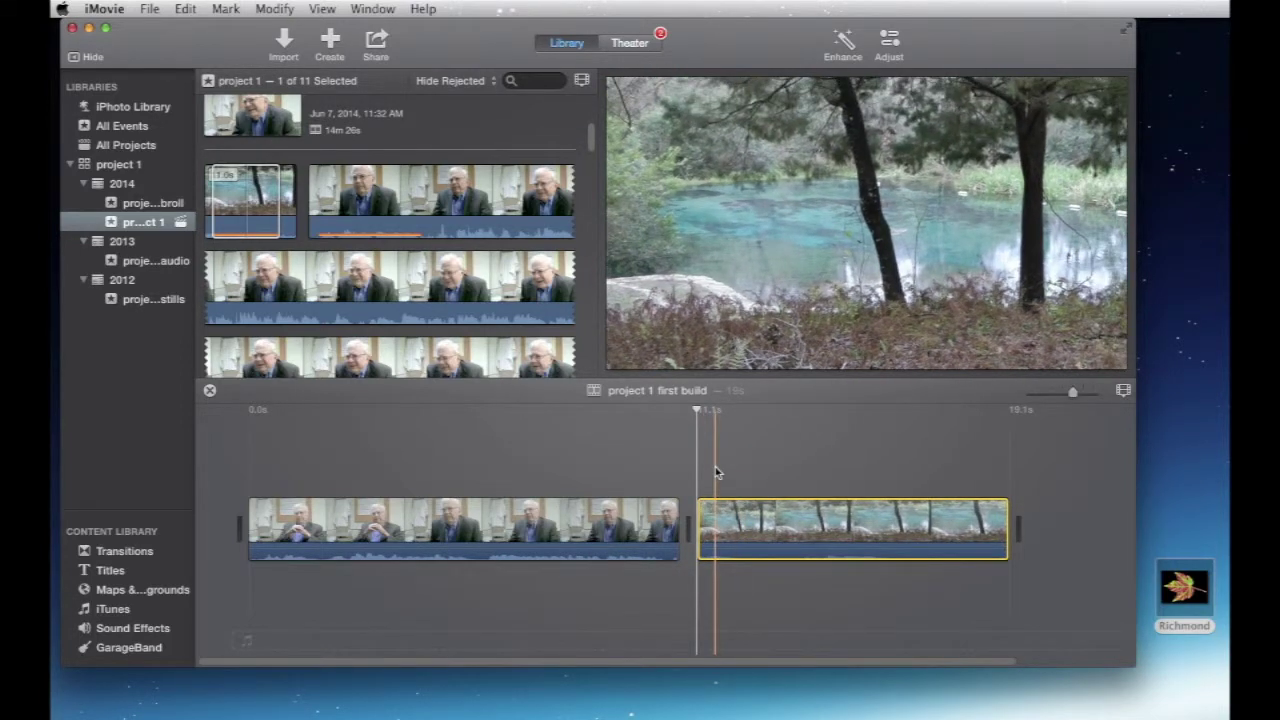
# Append a range of about 6 seconds from the later interview footage to the end of the timeline.
pyautogui.hscroll(5, 716, 472)
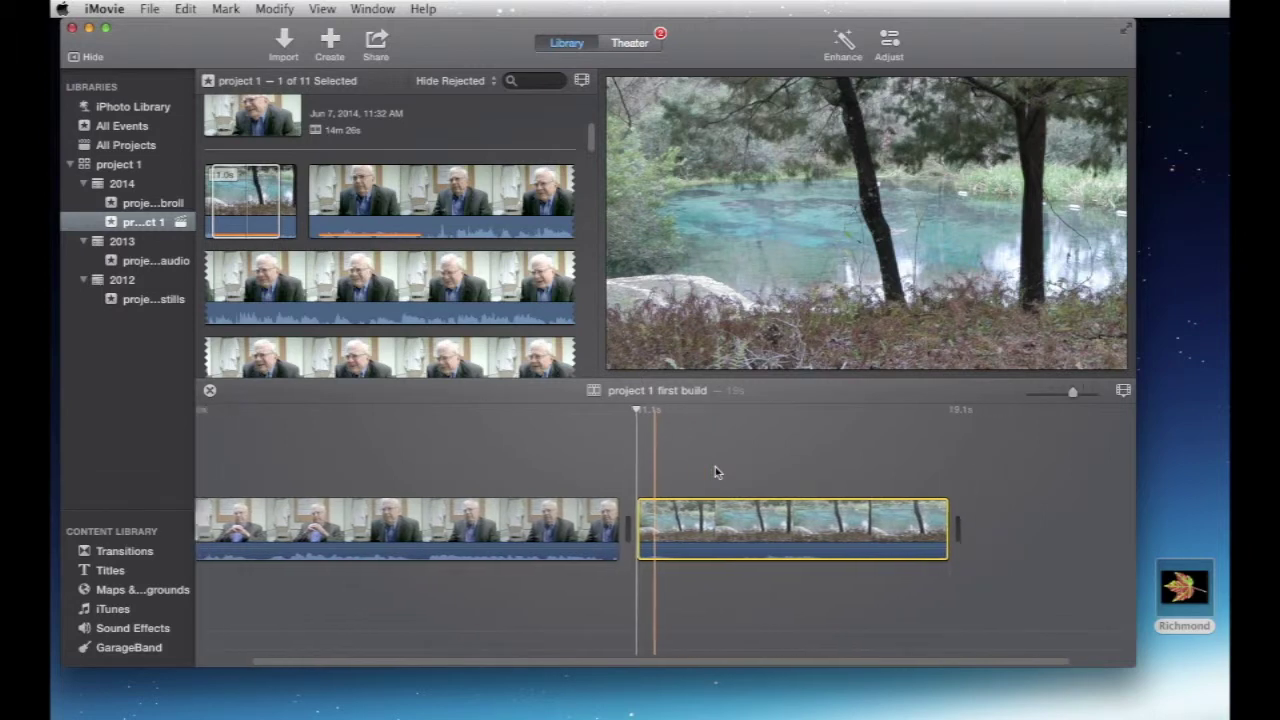
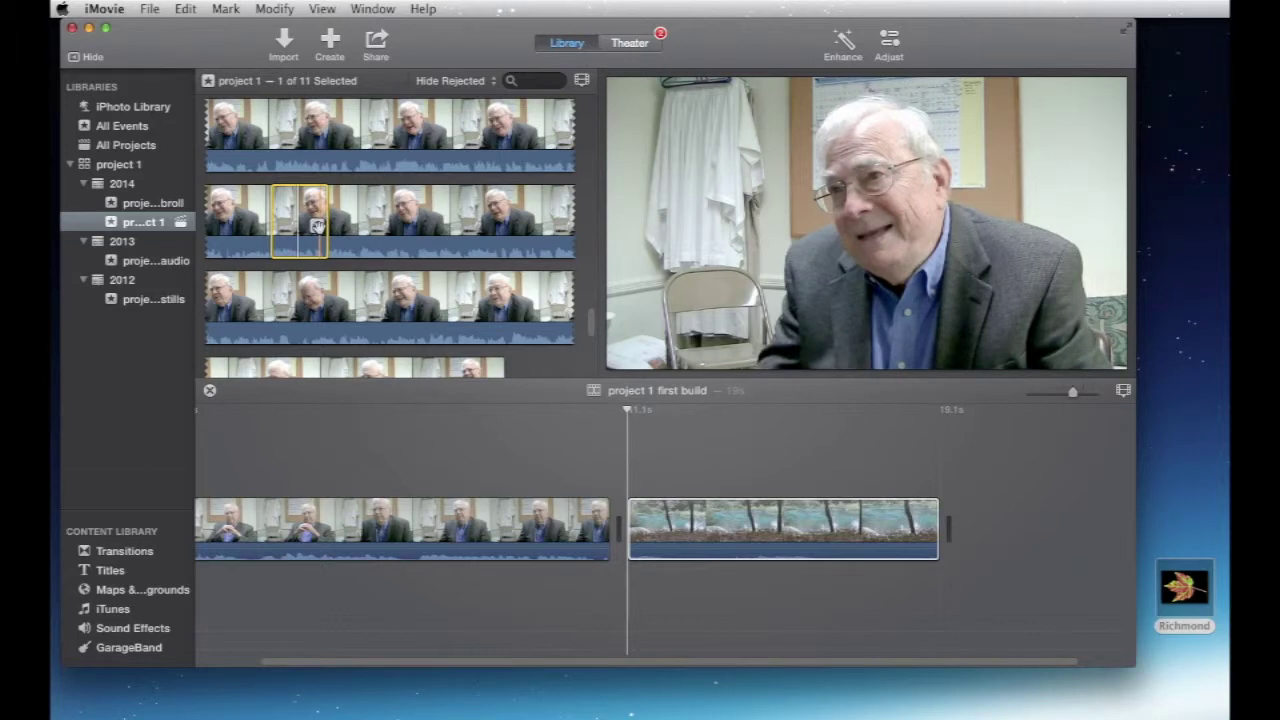
pyautogui.click(316, 225)
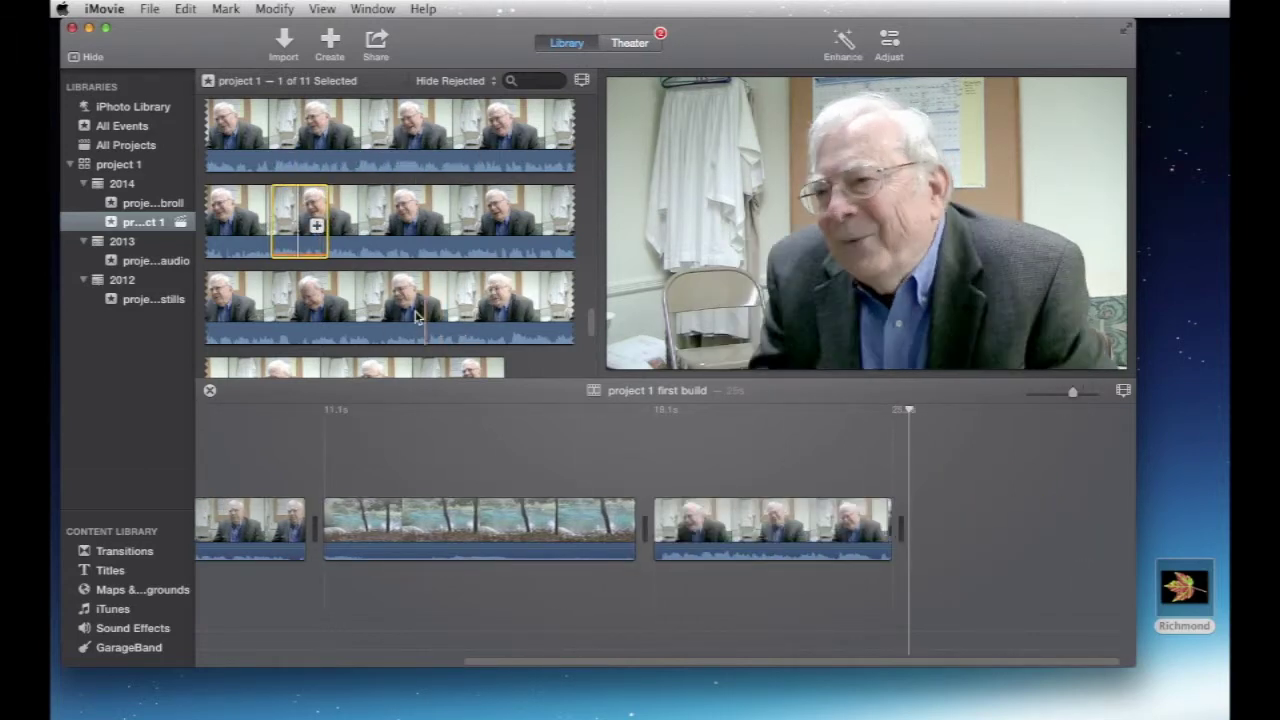
# Append the still of the green field with the diamond-shaped sign to the end of the timeline.
pyautogui.scroll(-4, 410, 310)
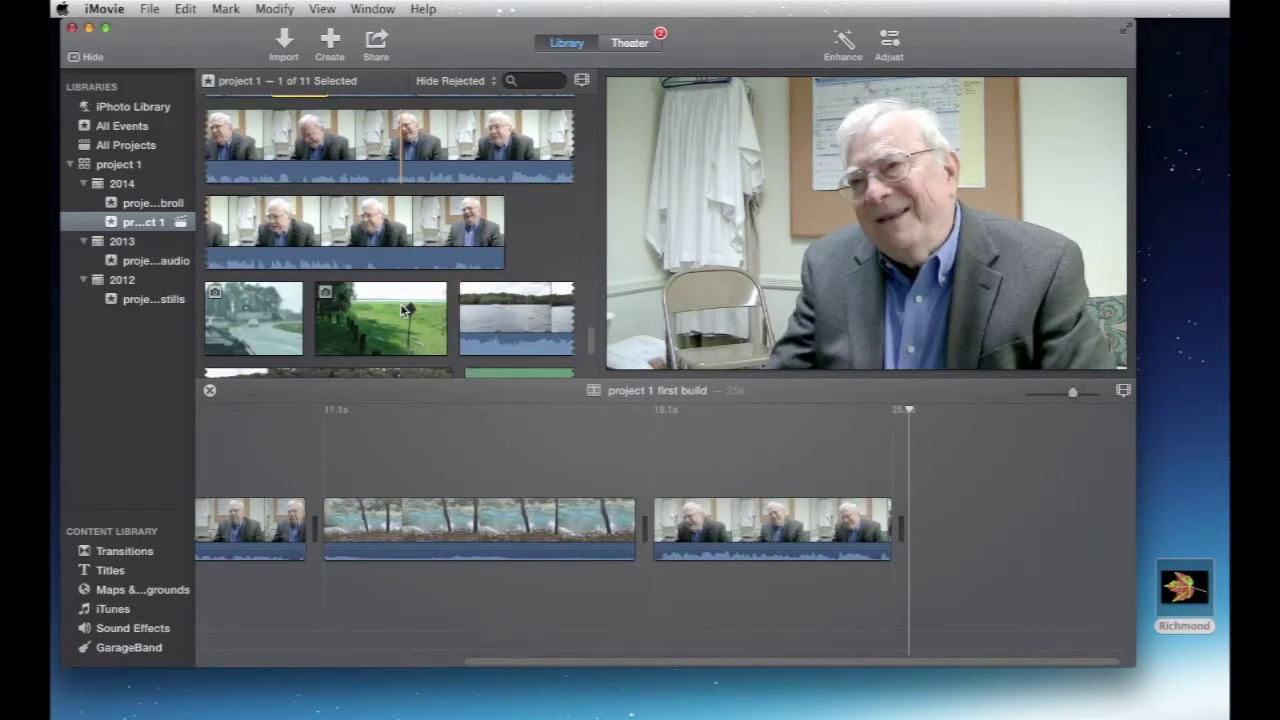
pyautogui.scroll(-1, 400, 303)
pyautogui.click(376, 277)
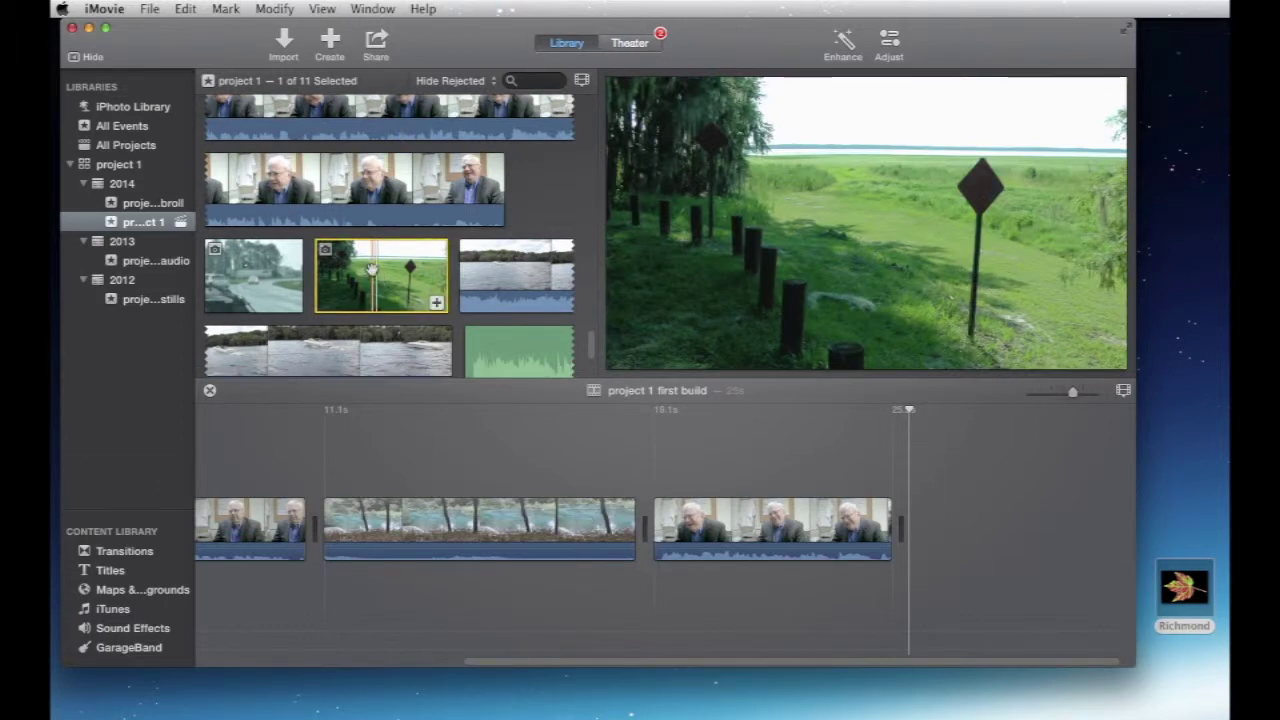
pyautogui.click(436, 302)
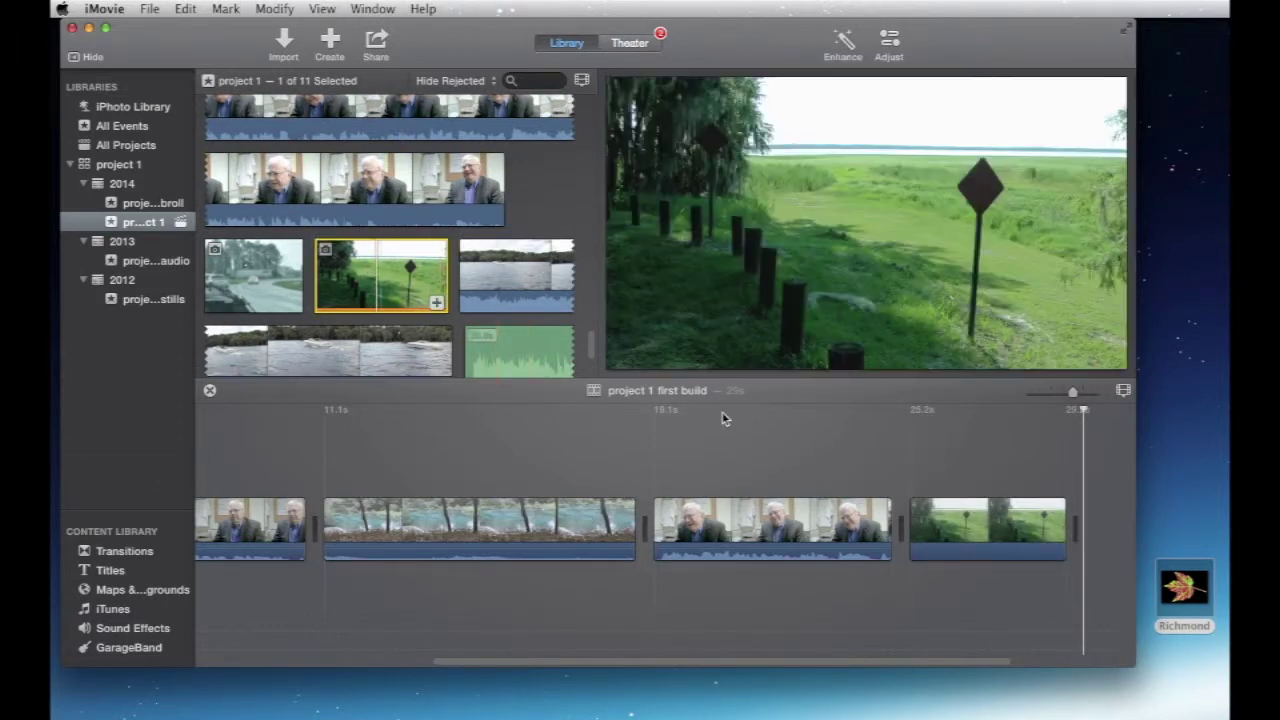
pyautogui.click(672, 400)
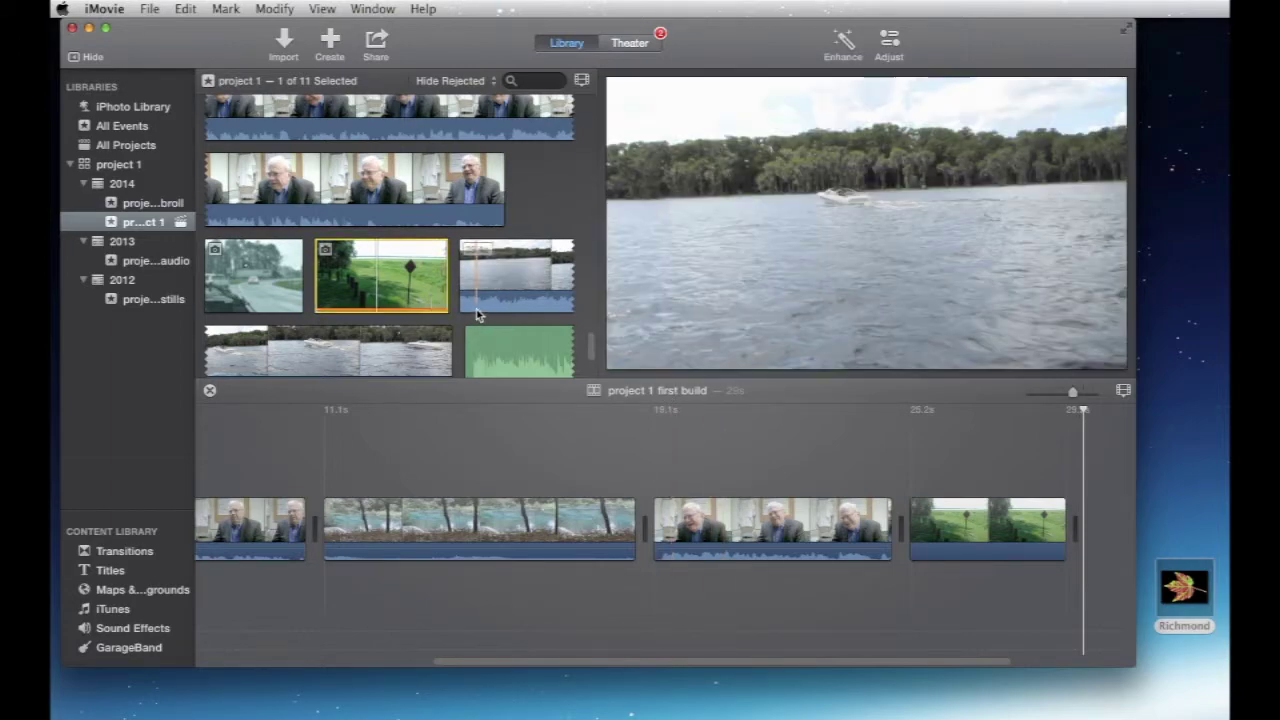
# Select a range of about 9 seconds in the motorboat clip and insert it between the first interview clip and the spring clip.
pyautogui.scroll(-3, 478, 317)
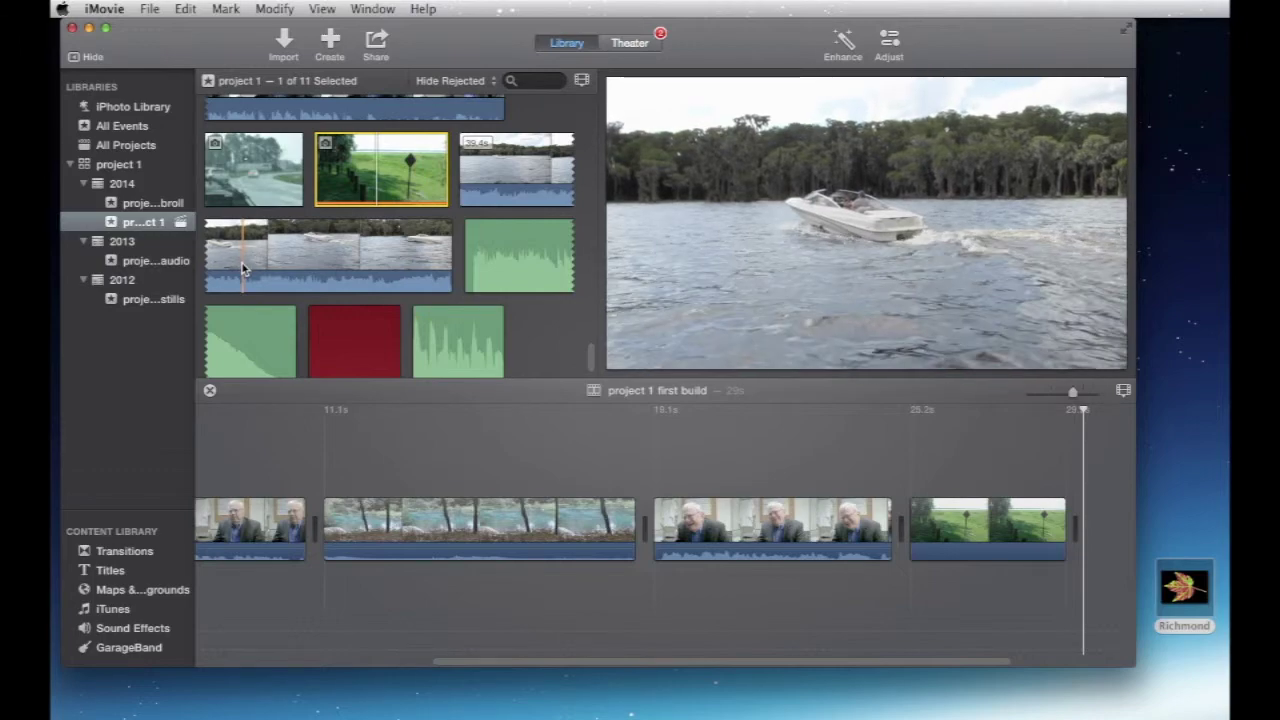
pyautogui.moveTo(242, 263); pyautogui.dragTo(323, 263)
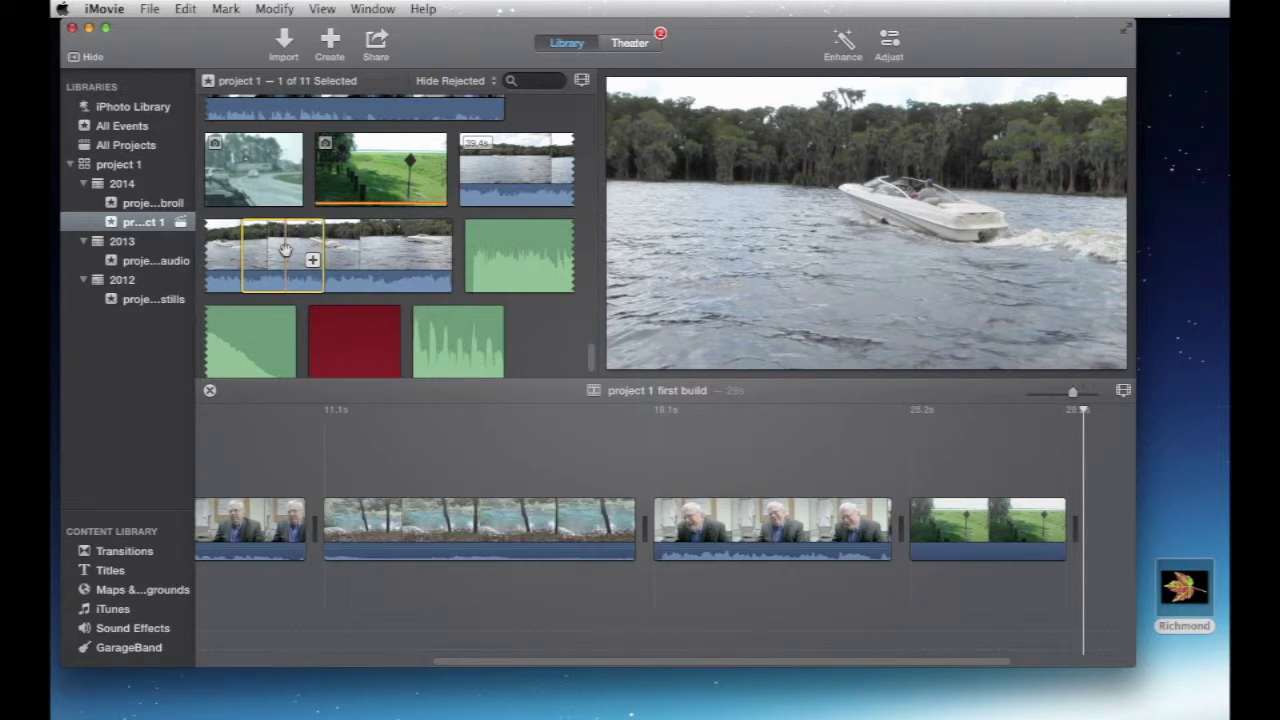
pyautogui.moveTo(325, 434); pyautogui.dragTo(324, 535)
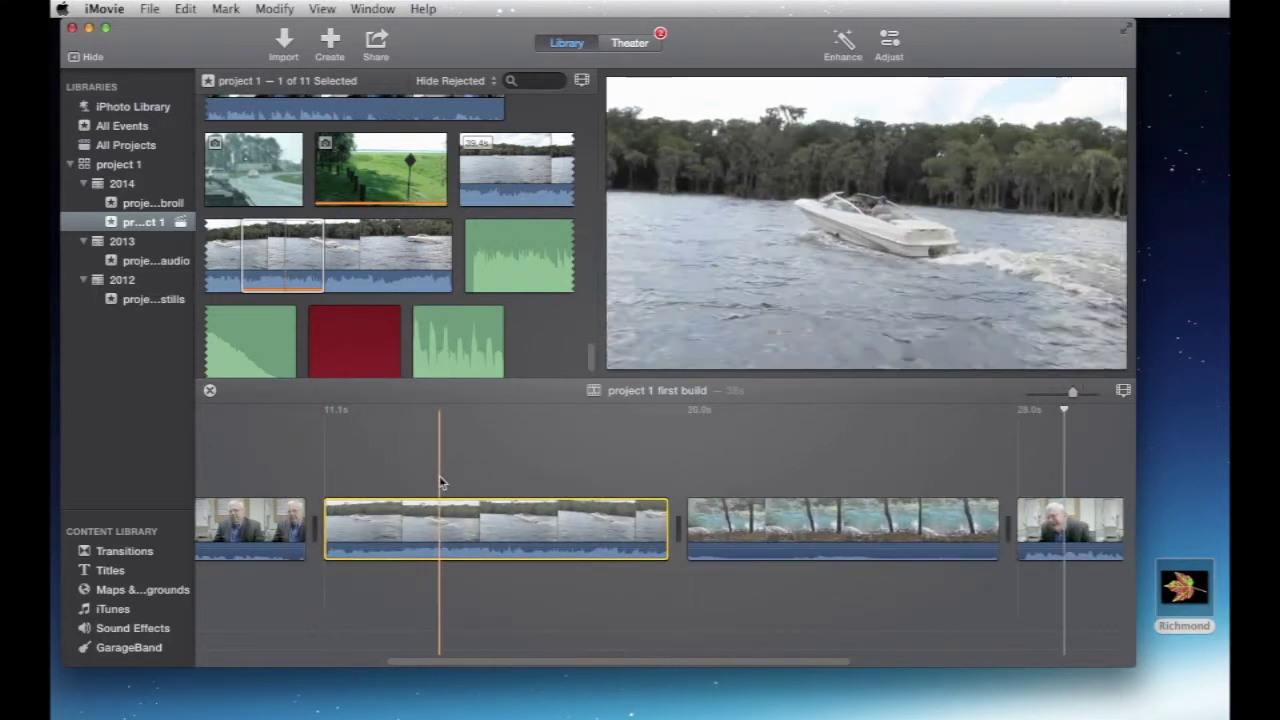
# Move the green field still in the timeline to between the spring clip and the second interview clip.
pyautogui.hscroll(3, 439, 482)
pyautogui.hscroll(9, 439, 482)
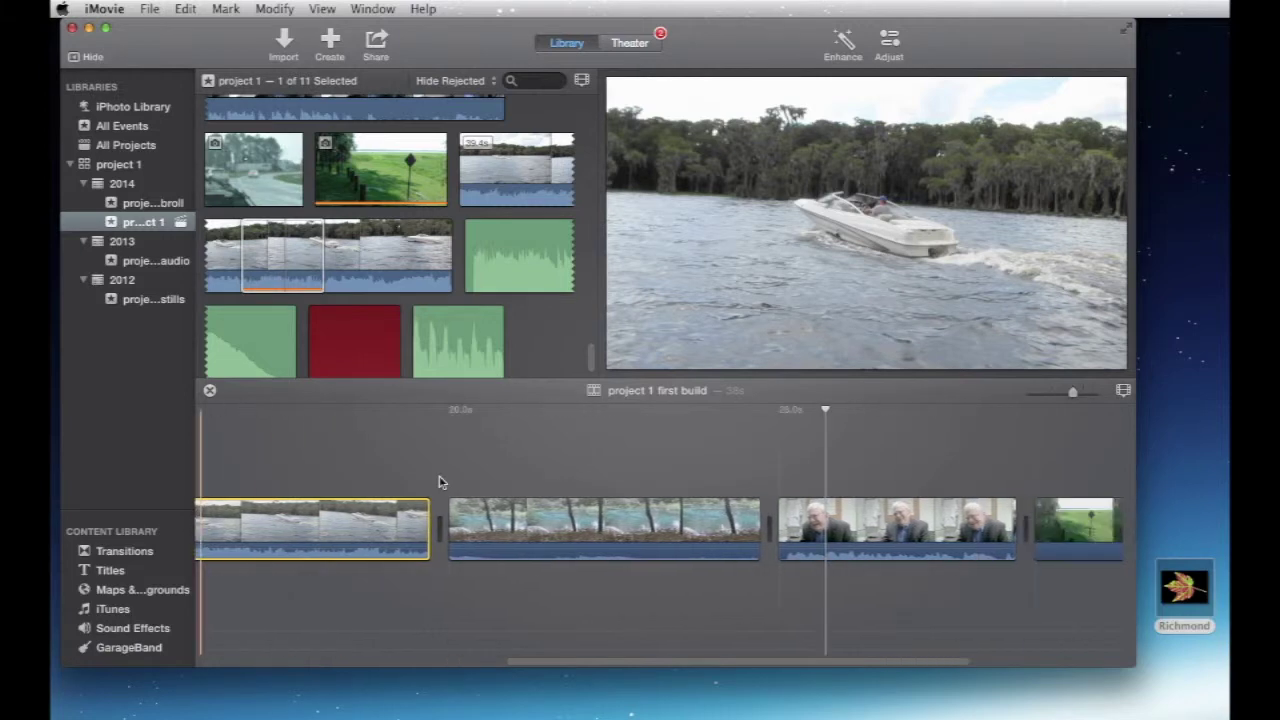
pyautogui.hscroll(2, 439, 482)
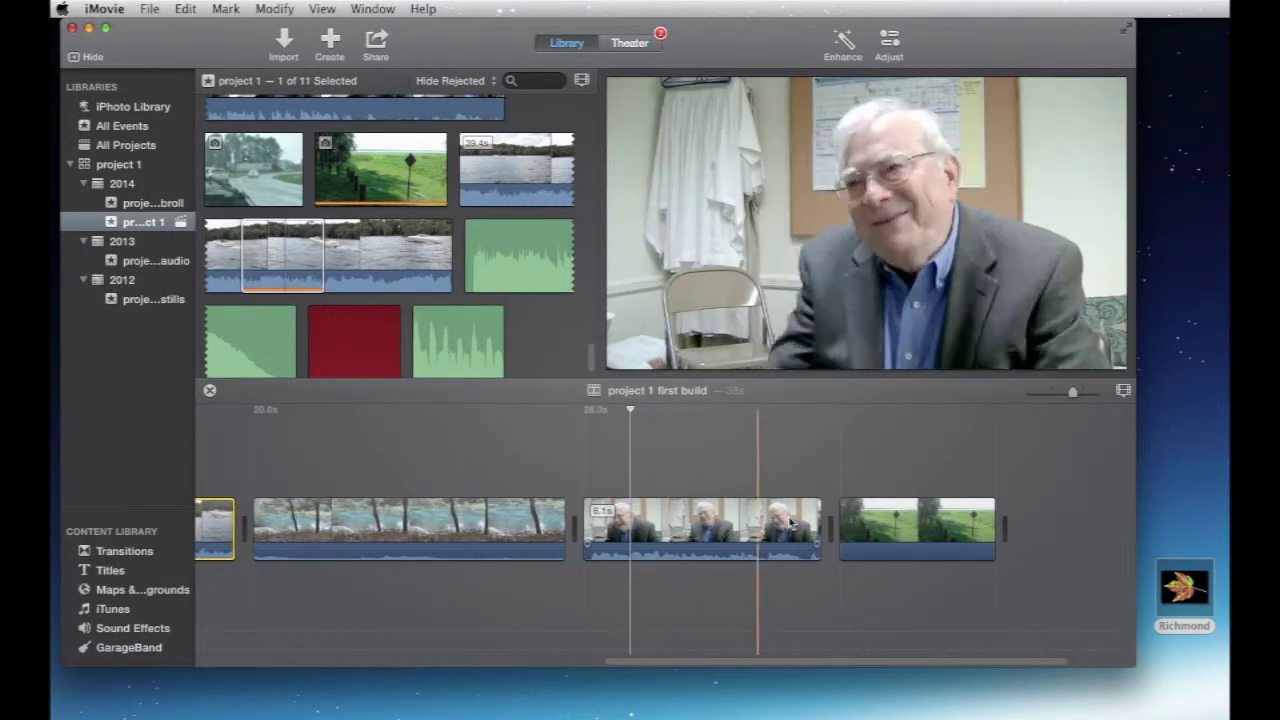
pyautogui.moveTo(893, 512); pyautogui.dragTo(610, 528)
# Attach the green field still above the main track, spanning the end of the spring clip and the start of the second interview clip.
pyautogui.hscroll(-5, 650, 491)
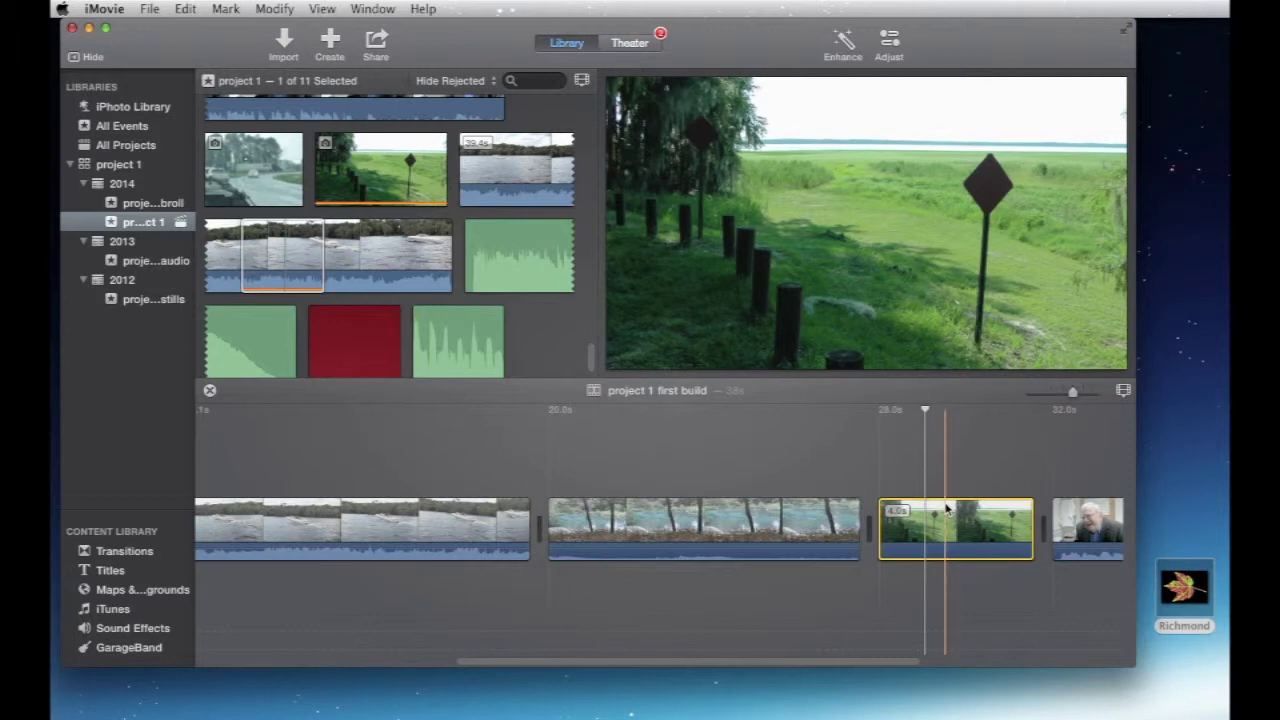
pyautogui.moveTo(947, 510); pyautogui.dragTo(870, 440)
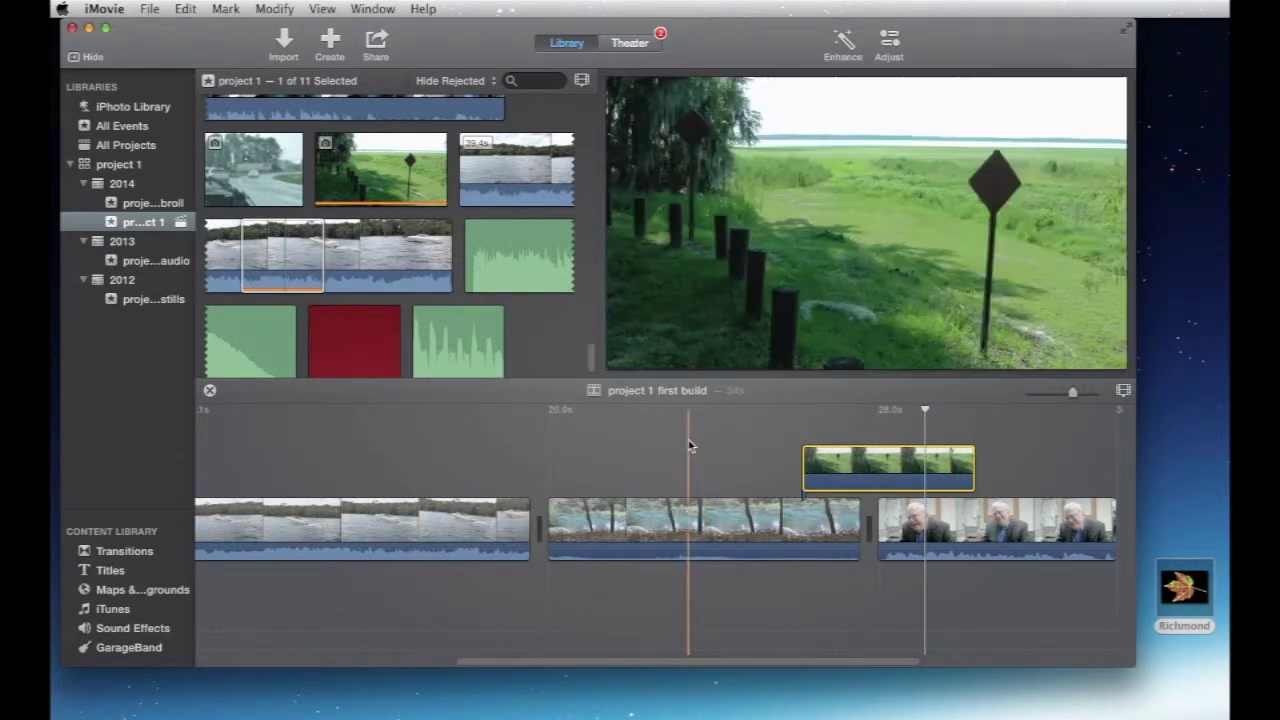
pyautogui.hscroll(-2, 689, 446)
pyautogui.hscroll(-10, 731, 436)
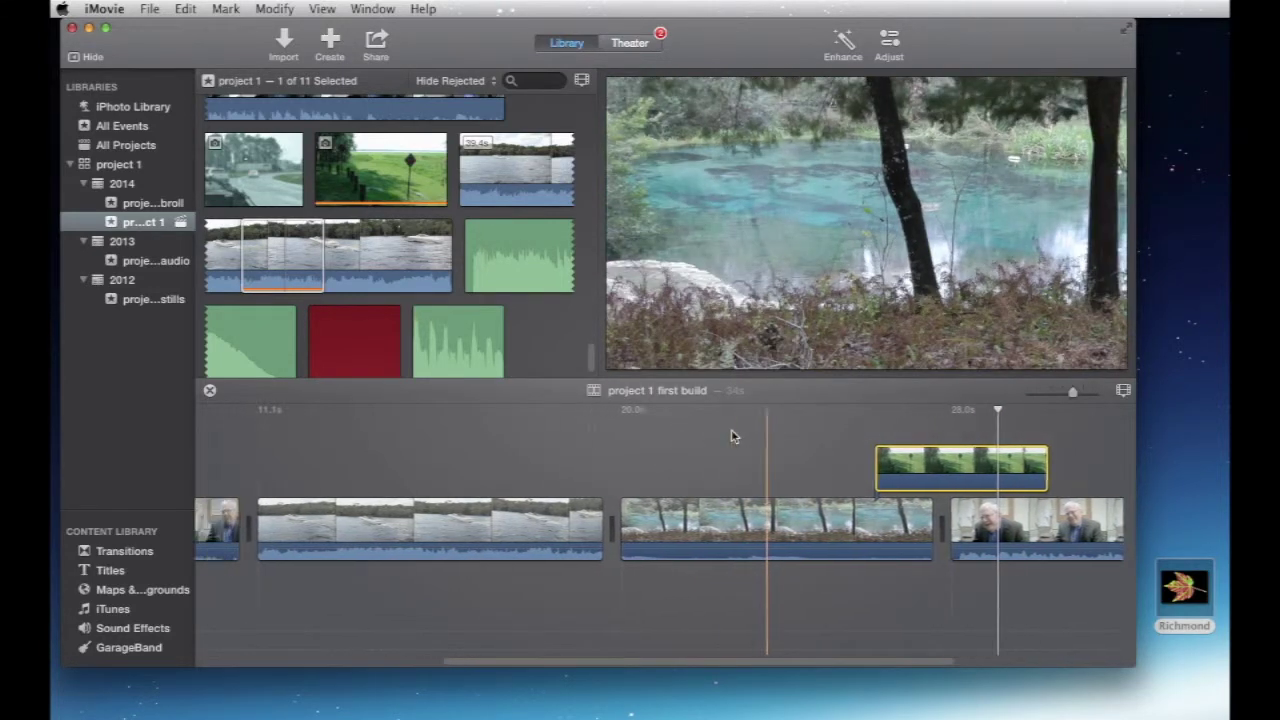
pyautogui.click(731, 436)
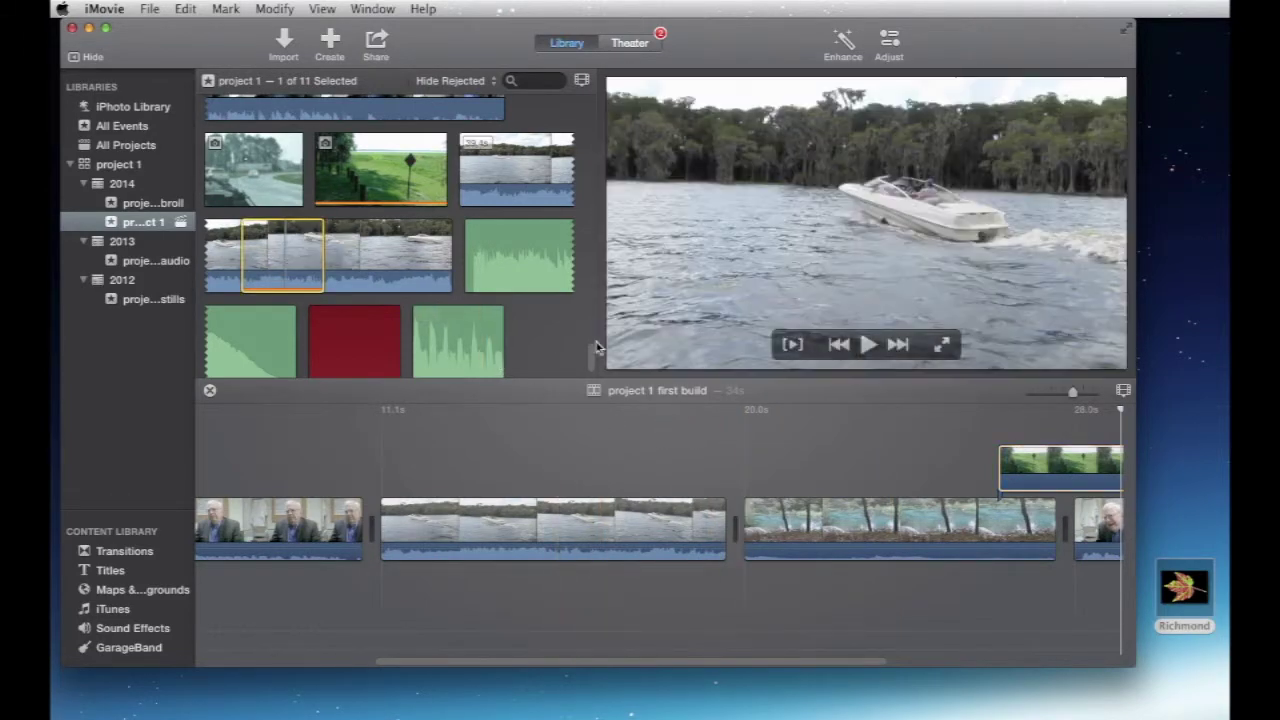
# Select a range of about 8 seconds in the audio clip beside the motorboat clip and add it to the movie as background music.
pyautogui.scroll(-1, 591, 355)
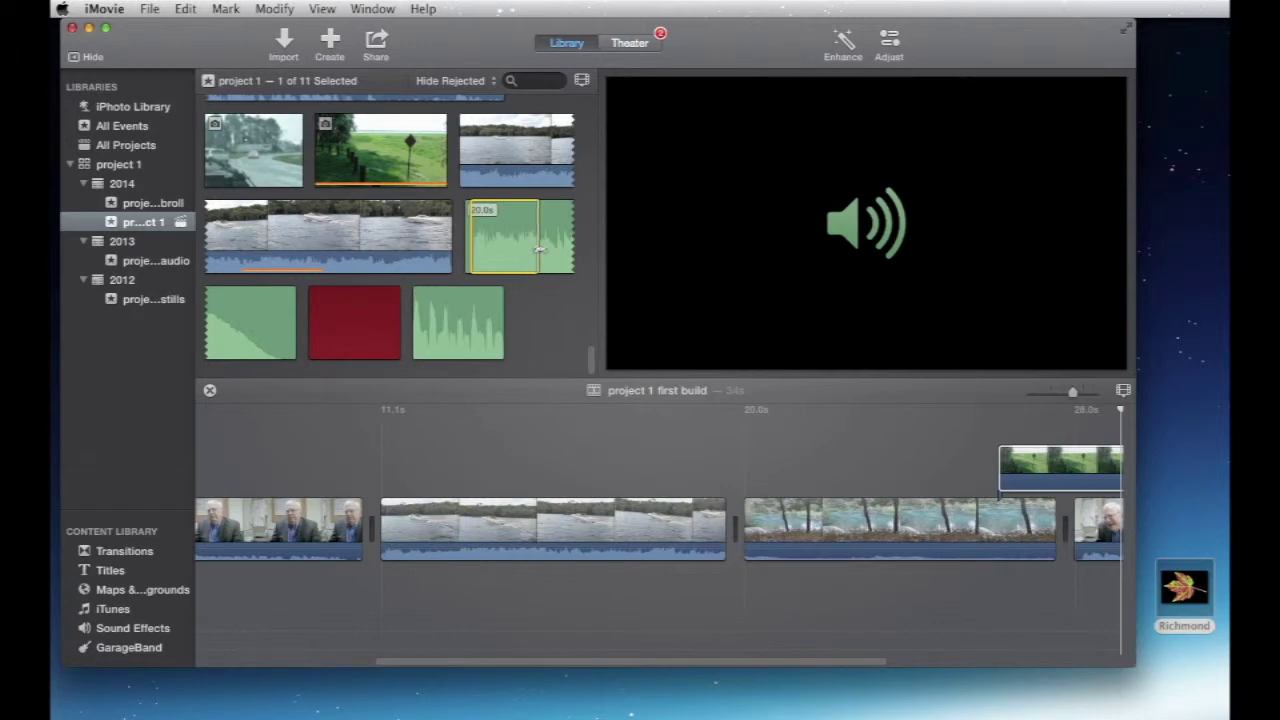
pyautogui.moveTo(538, 250); pyautogui.dragTo(545, 250)
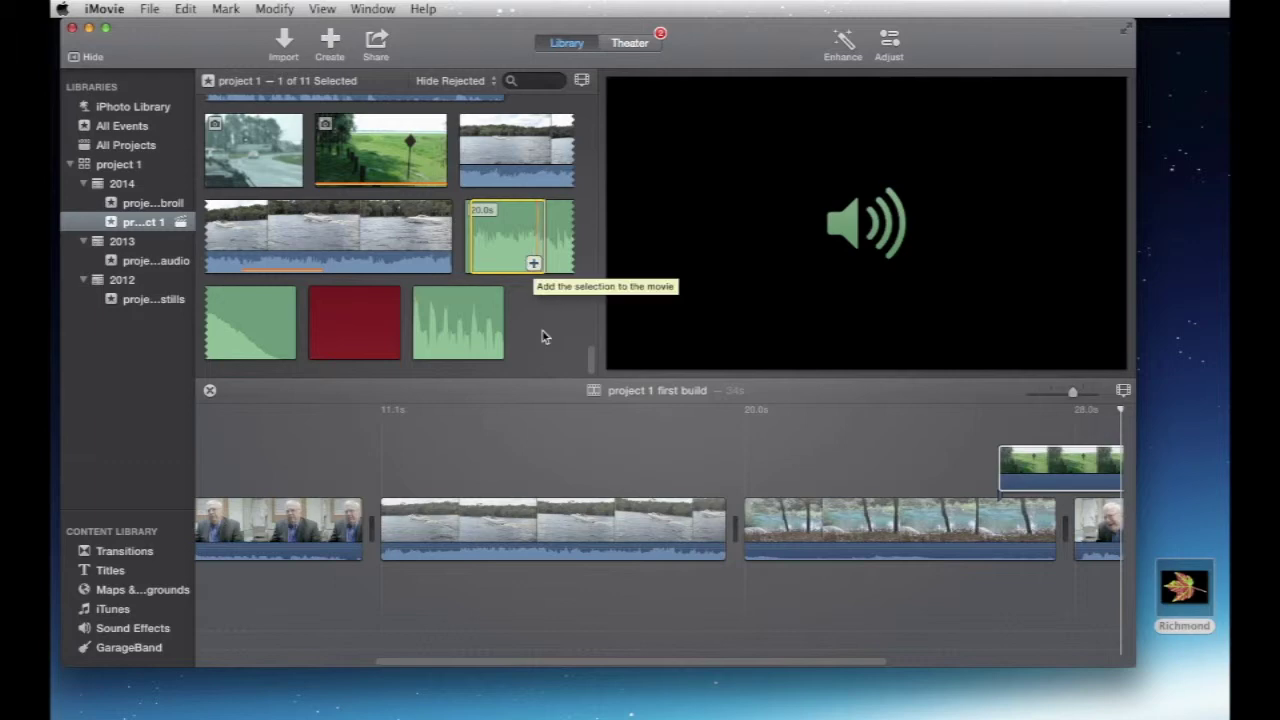
pyautogui.hscroll(5, 690, 437)
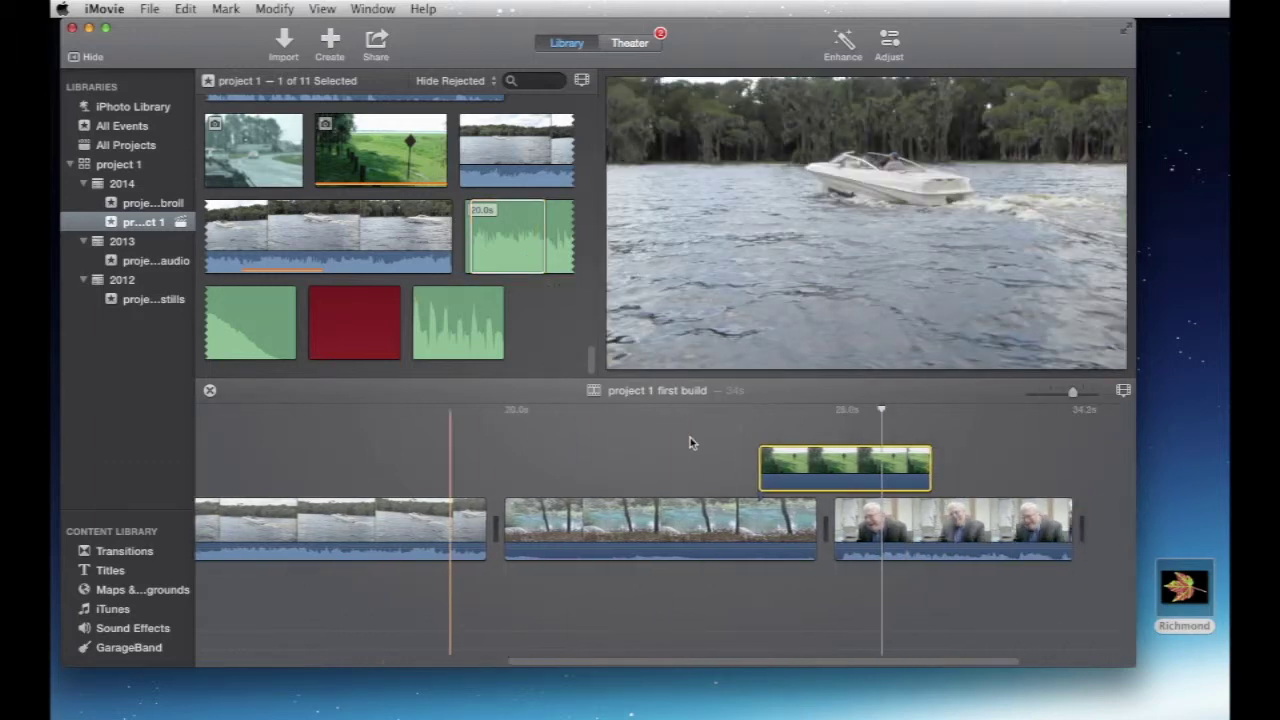
pyautogui.hscroll(4, 689, 437)
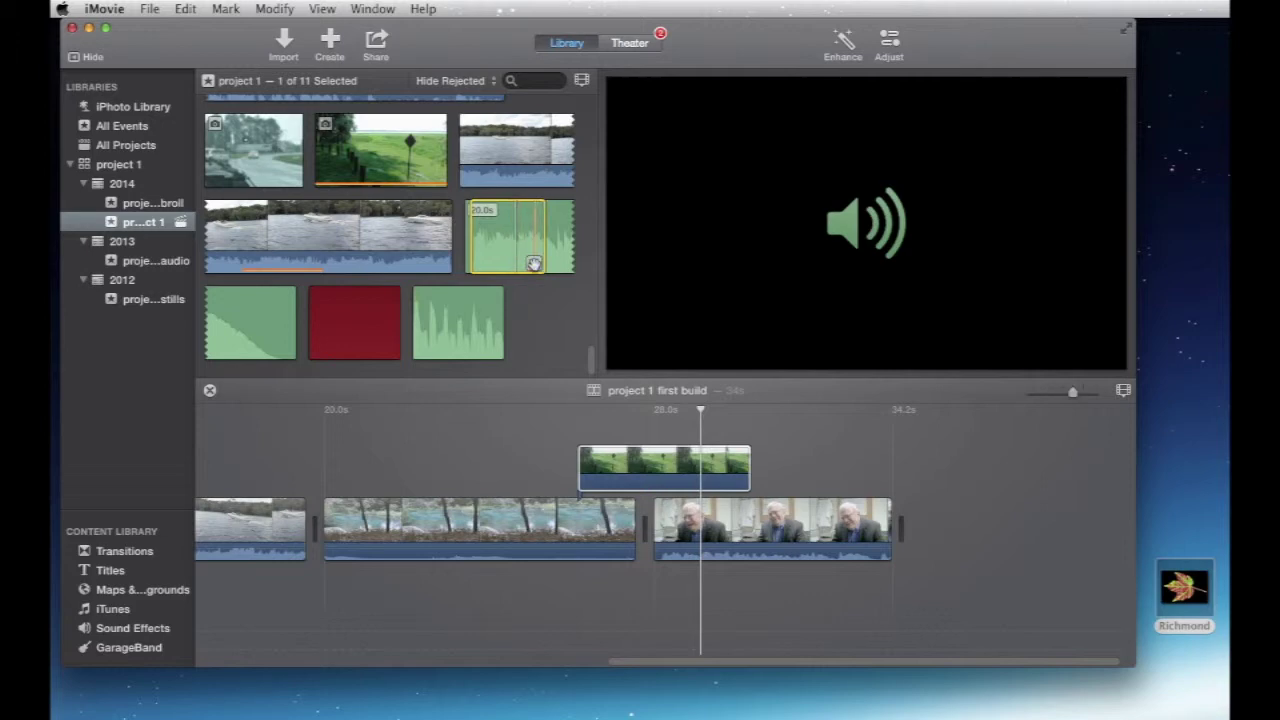
pyautogui.click(534, 263)
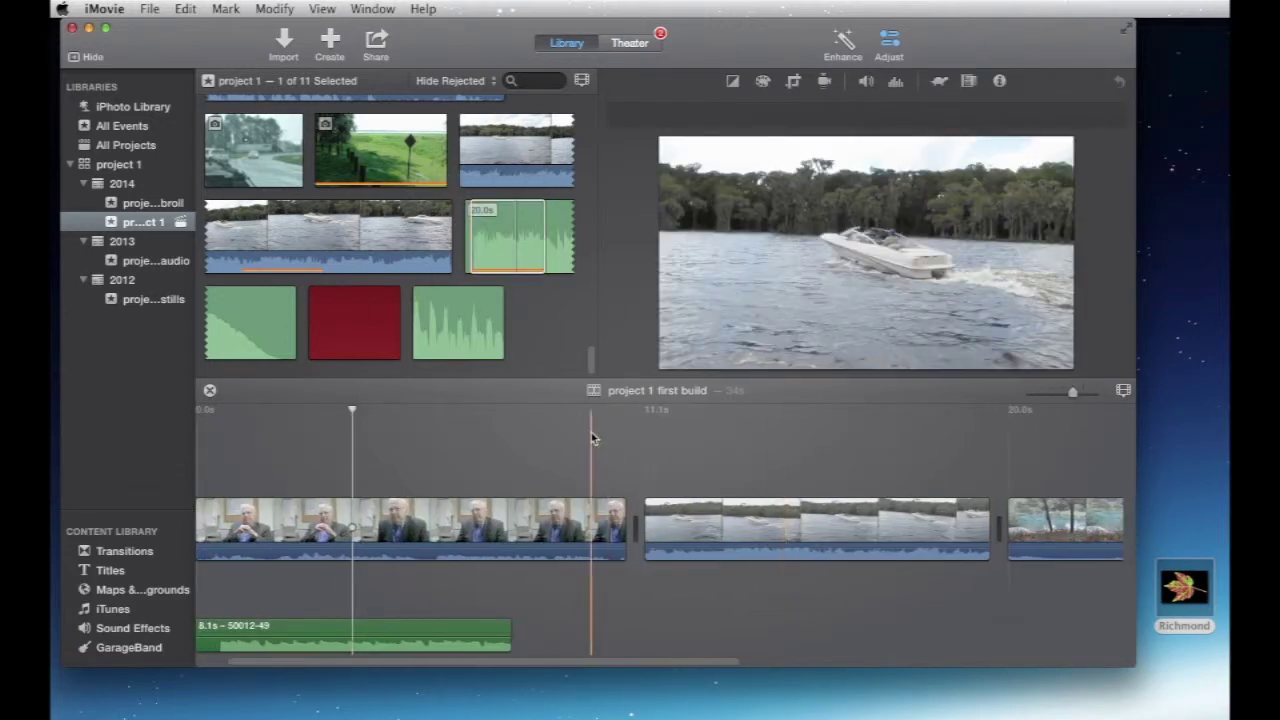
# Append a range of about 0.9 seconds from the last audio clip to the background music and undo both audio additions.
pyautogui.hscroll(-2, 512, 462)
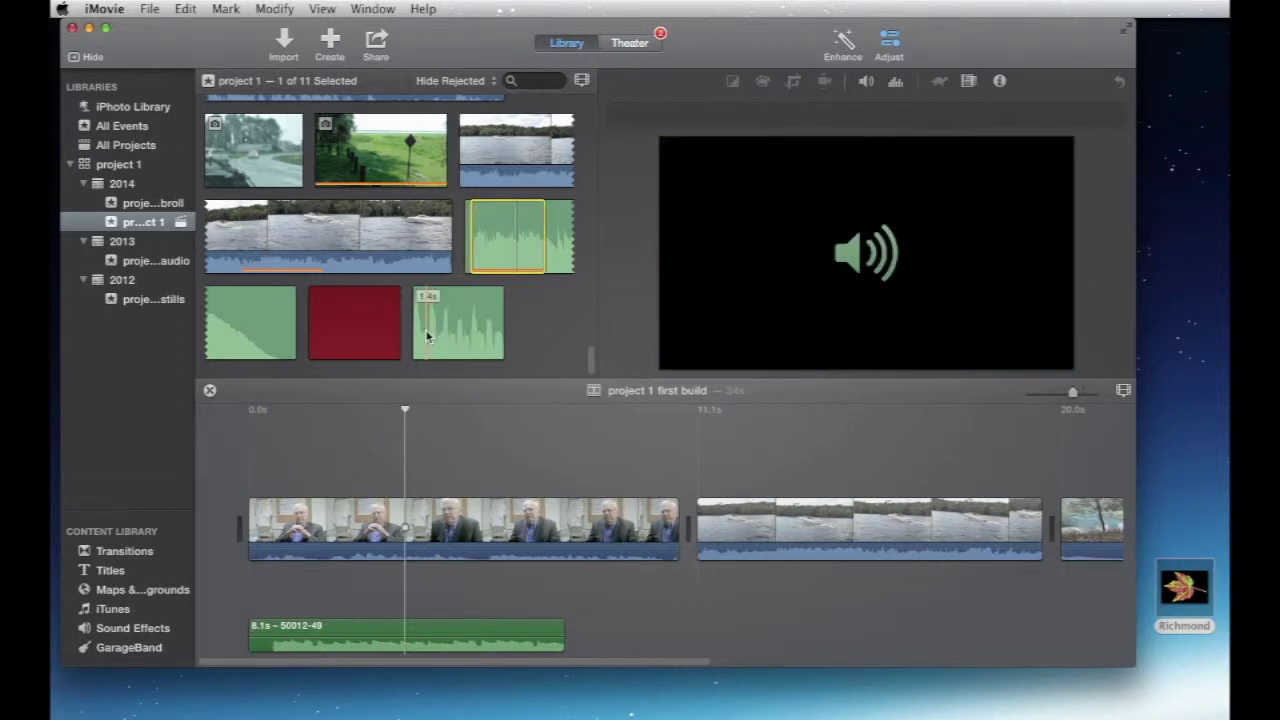
pyautogui.moveTo(465, 333); pyautogui.dragTo(485, 345)
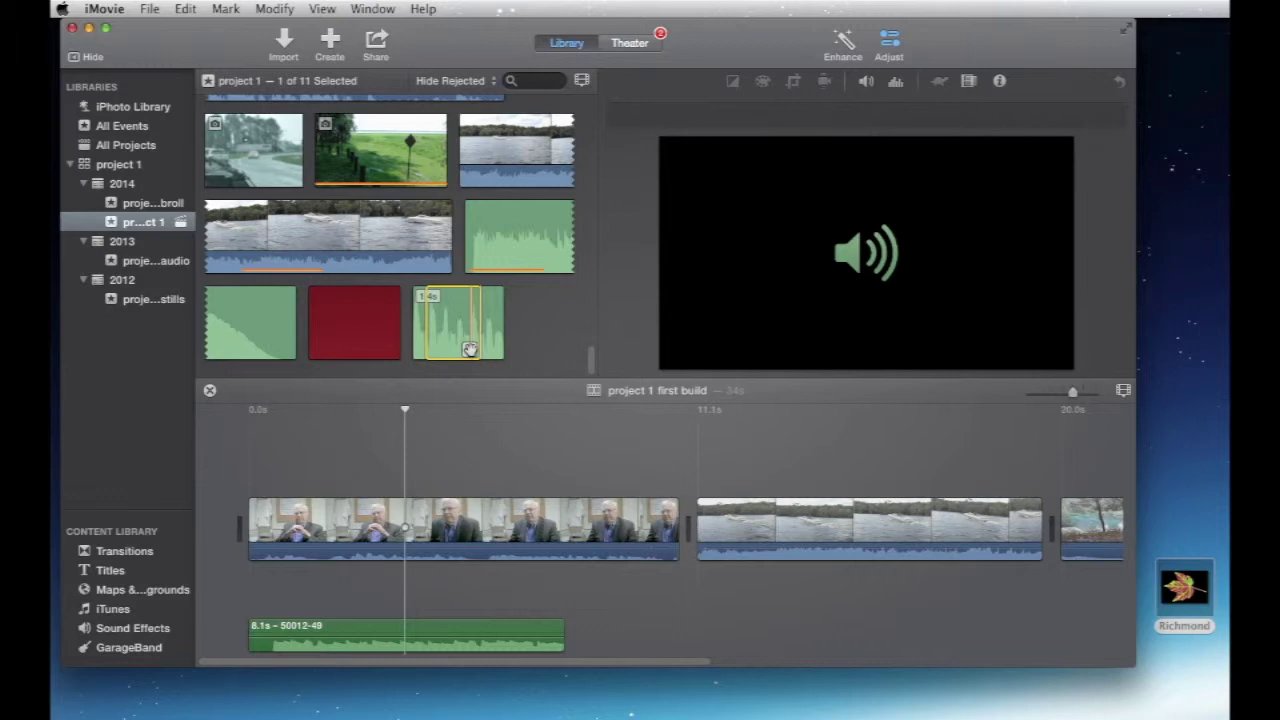
pyautogui.press('e')
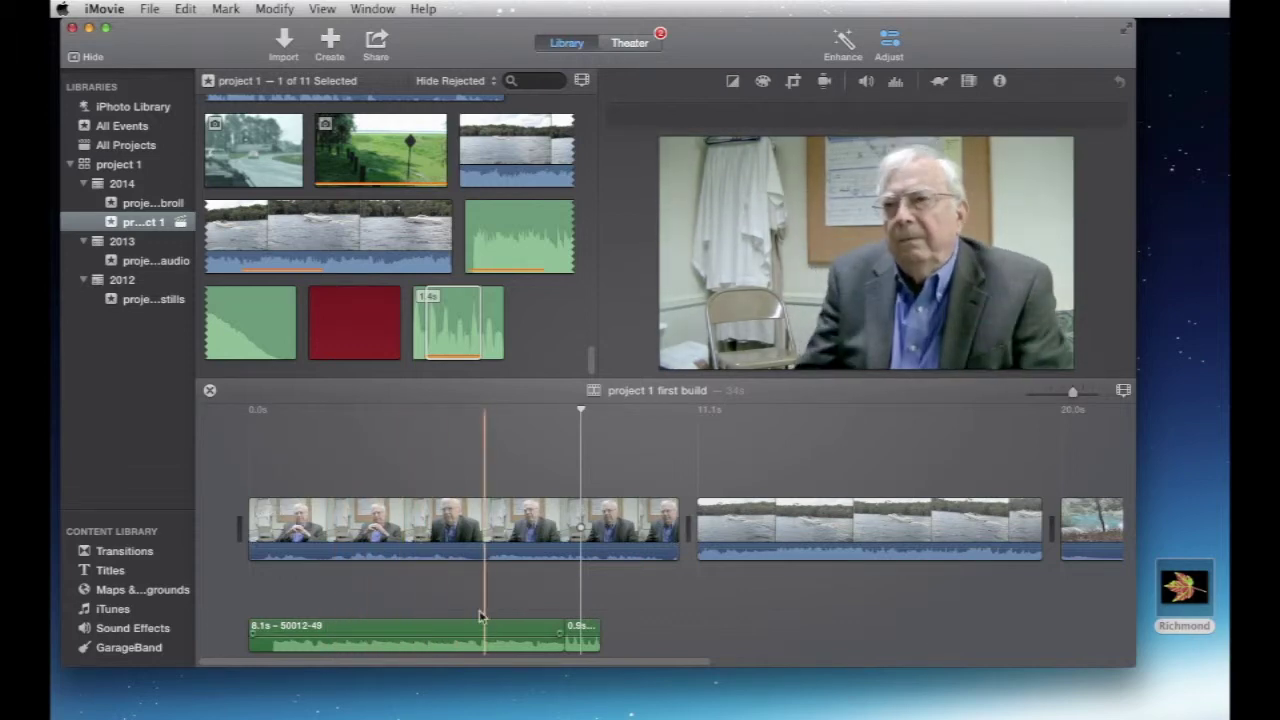
pyautogui.press('super+z')
pyautogui.press('super+z')
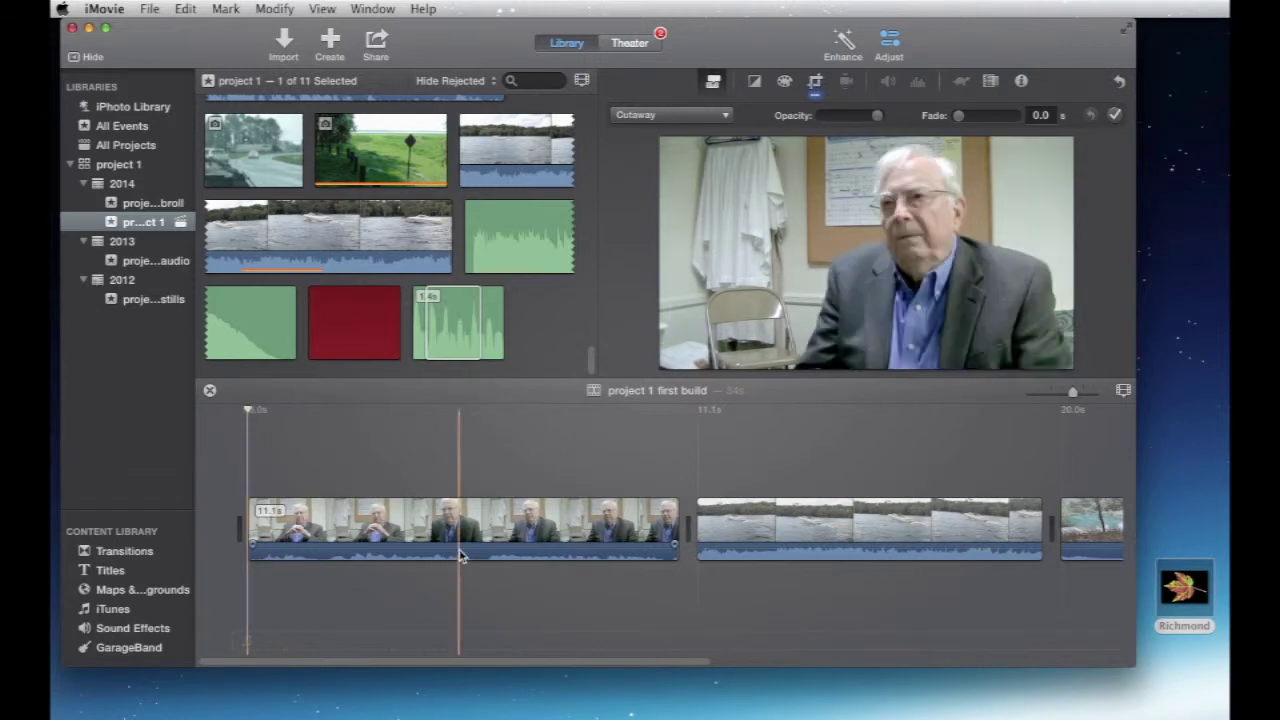
# Attach the selected 0.9-second sound below the end of the first interview clip and shift it earlier beneath that clip.
pyautogui.click(459, 302)
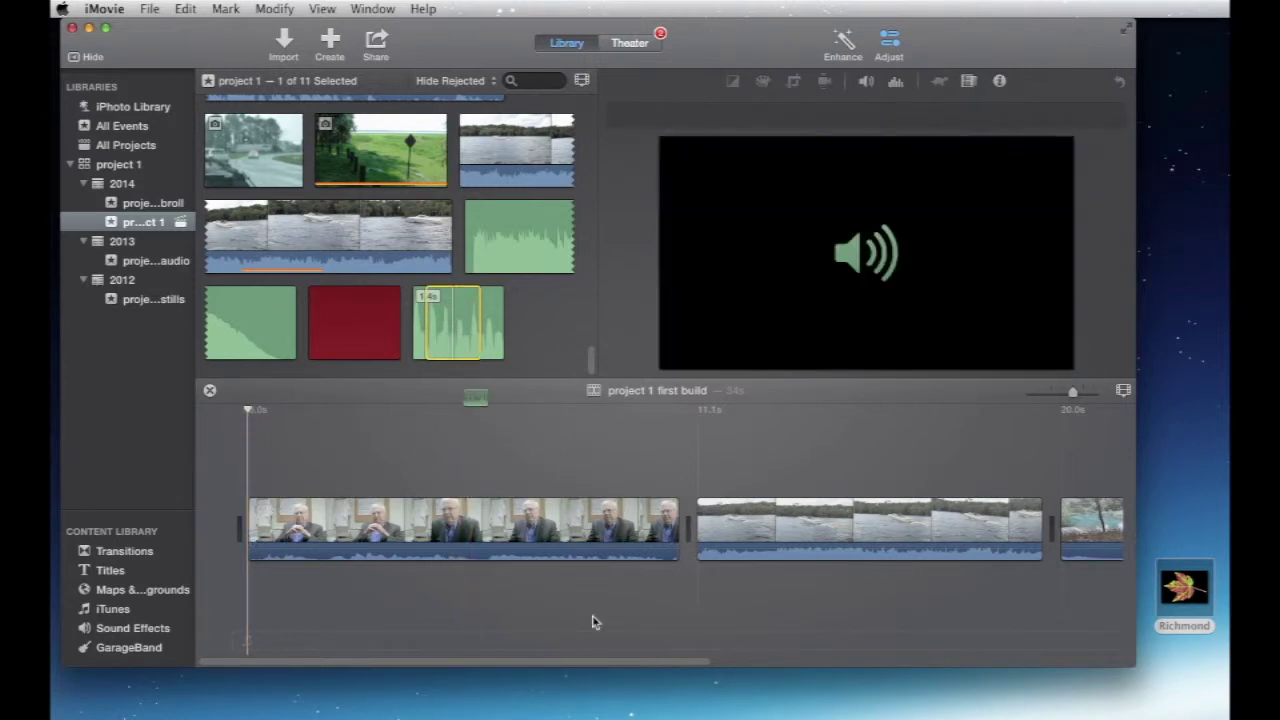
pyautogui.moveTo(592, 622); pyautogui.dragTo(660, 599)
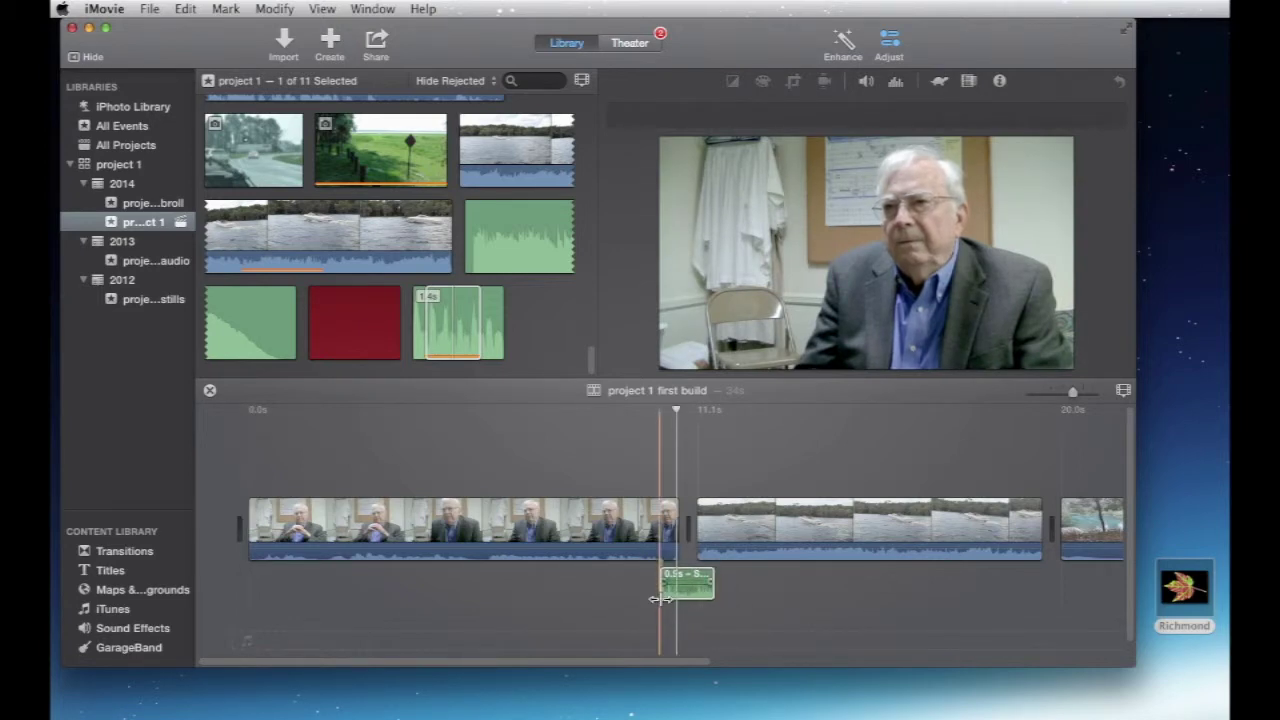
pyautogui.click(663, 590)
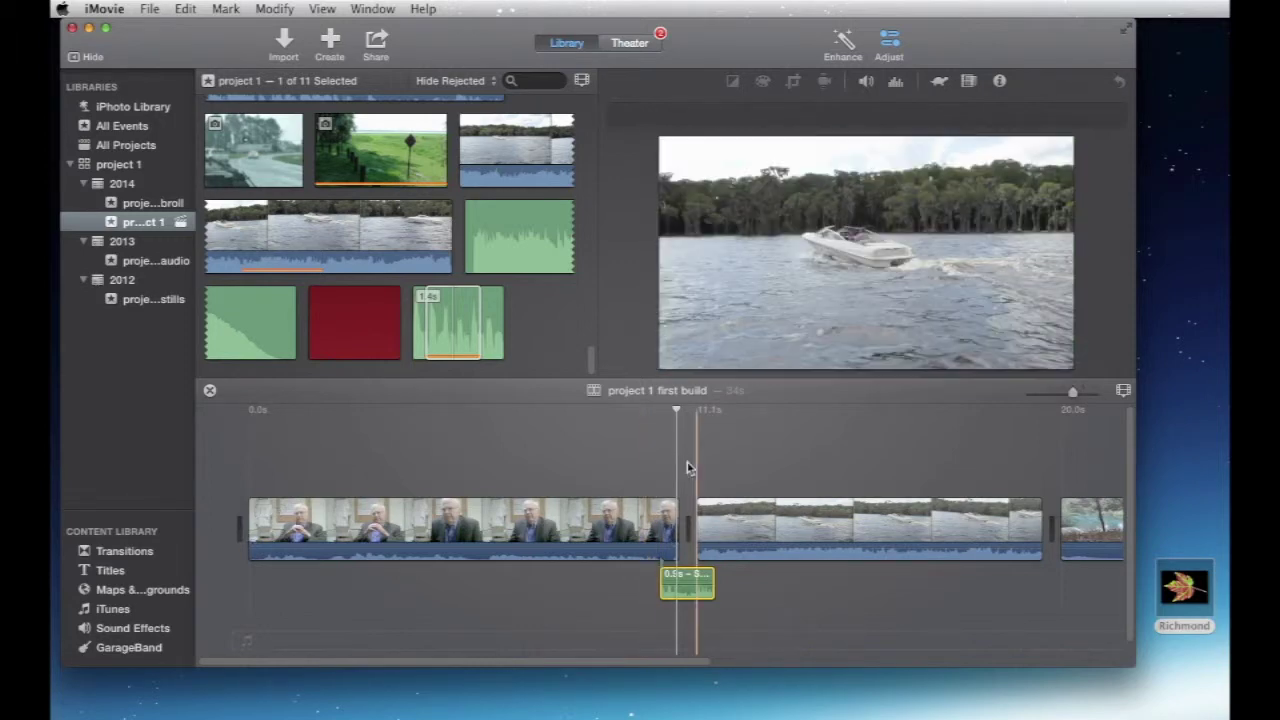
pyautogui.moveTo(684, 578); pyautogui.dragTo(600, 588)
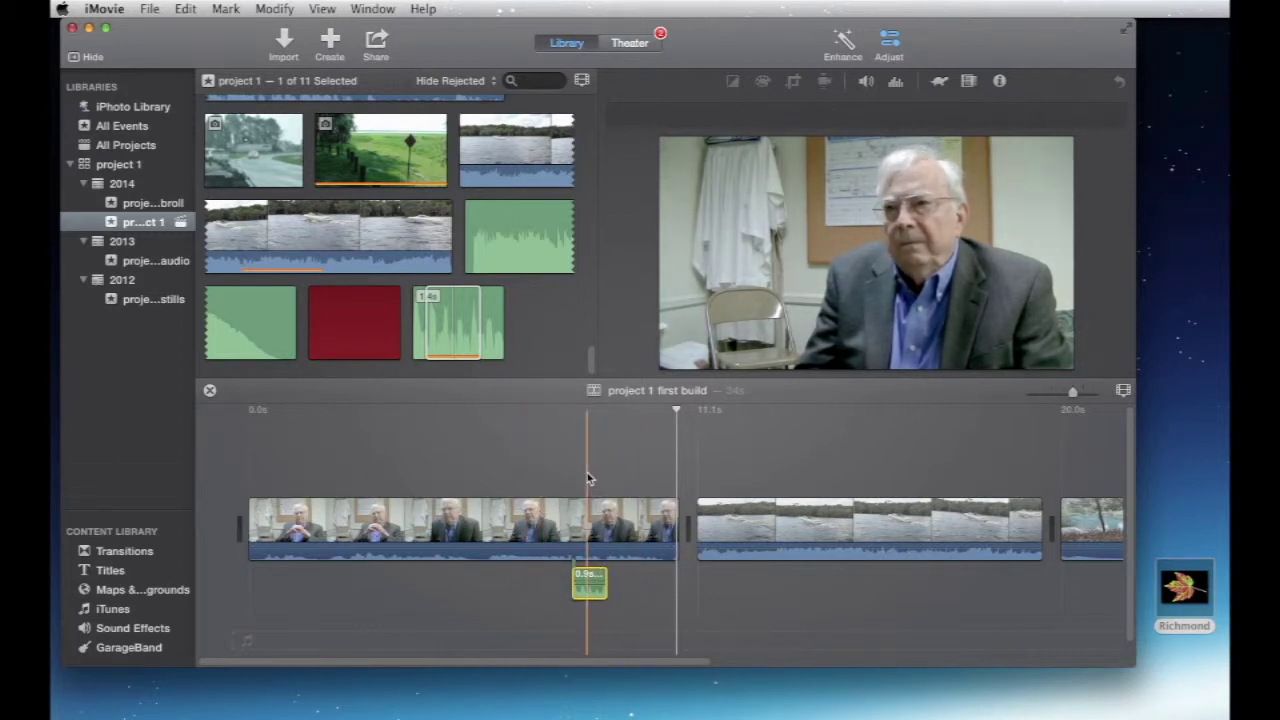
# Trim the end of the motorboat clip in the timeline to shorten the clip to about 4.8 seconds.
pyautogui.hscroll(5, 547, 463)
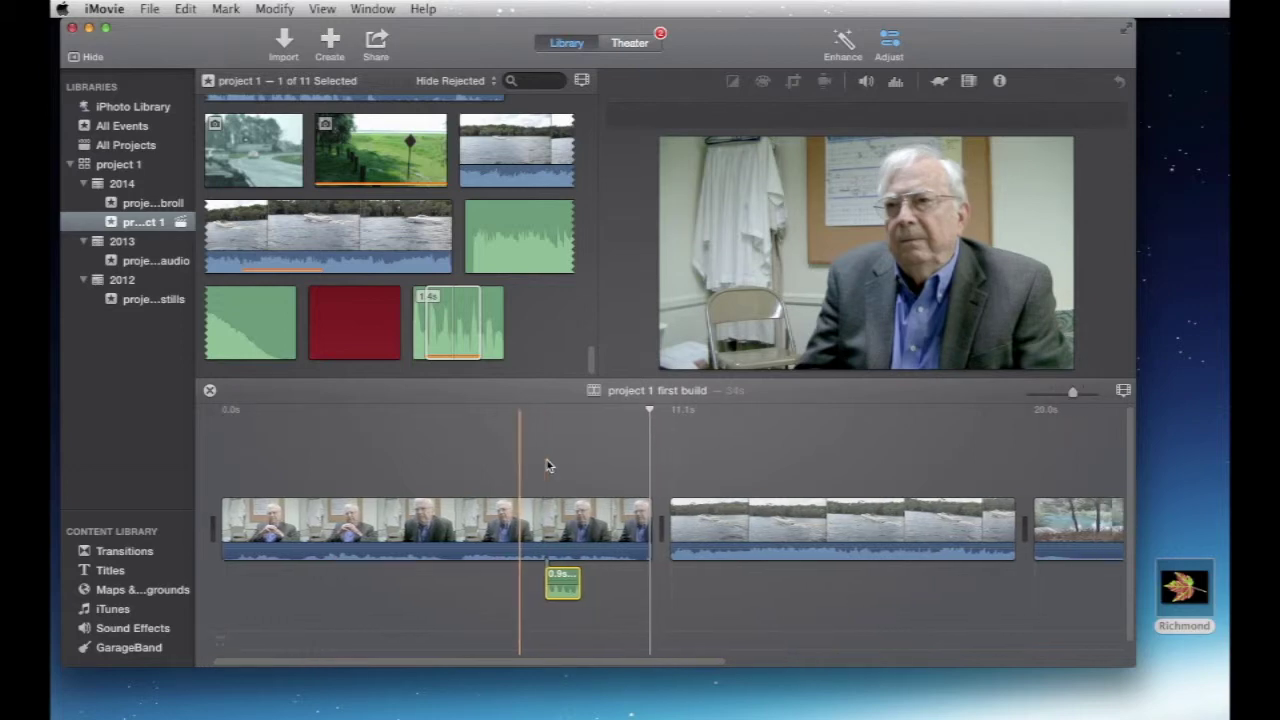
pyautogui.hscroll(2, 547, 463)
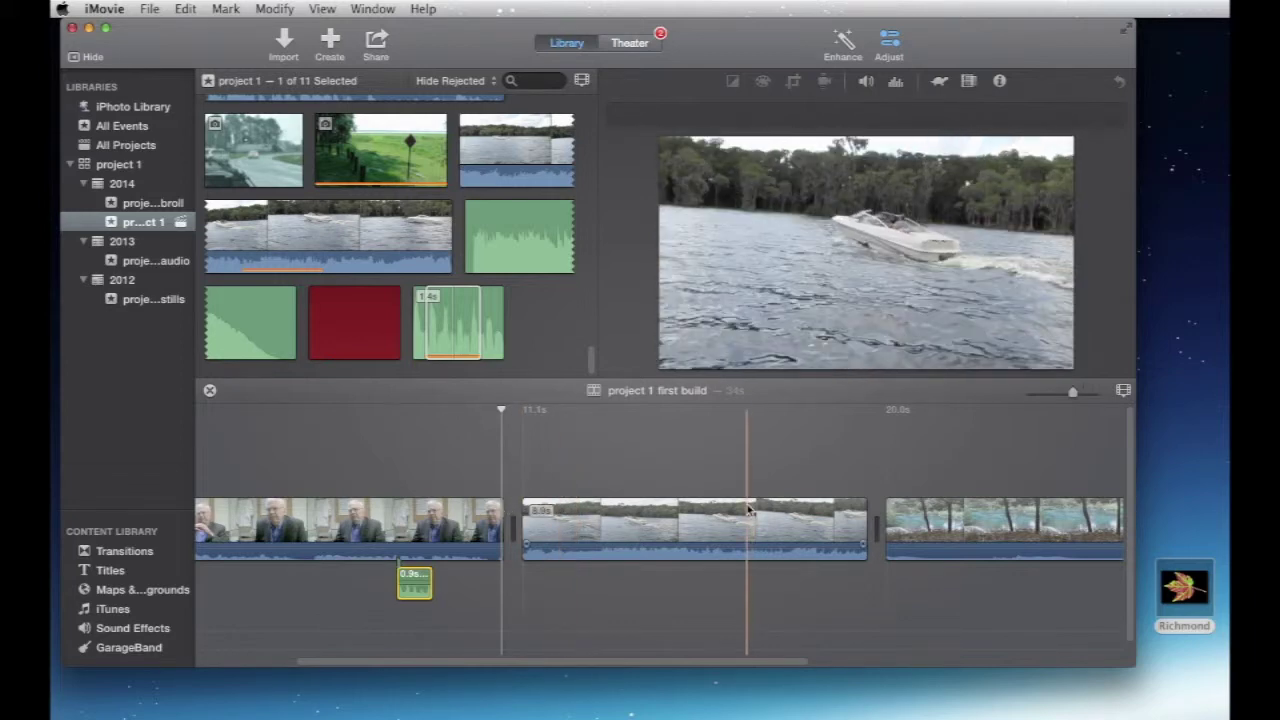
pyautogui.click(659, 520)
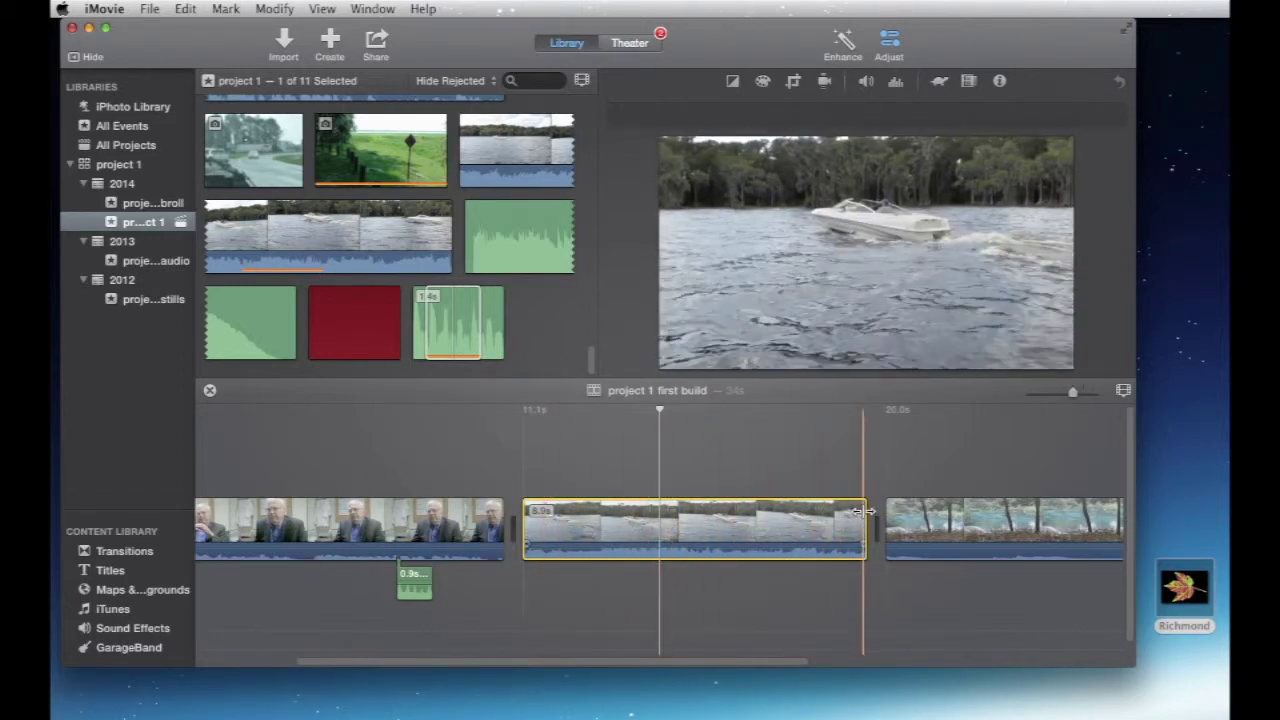
pyautogui.moveTo(860, 517); pyautogui.dragTo(710, 517)
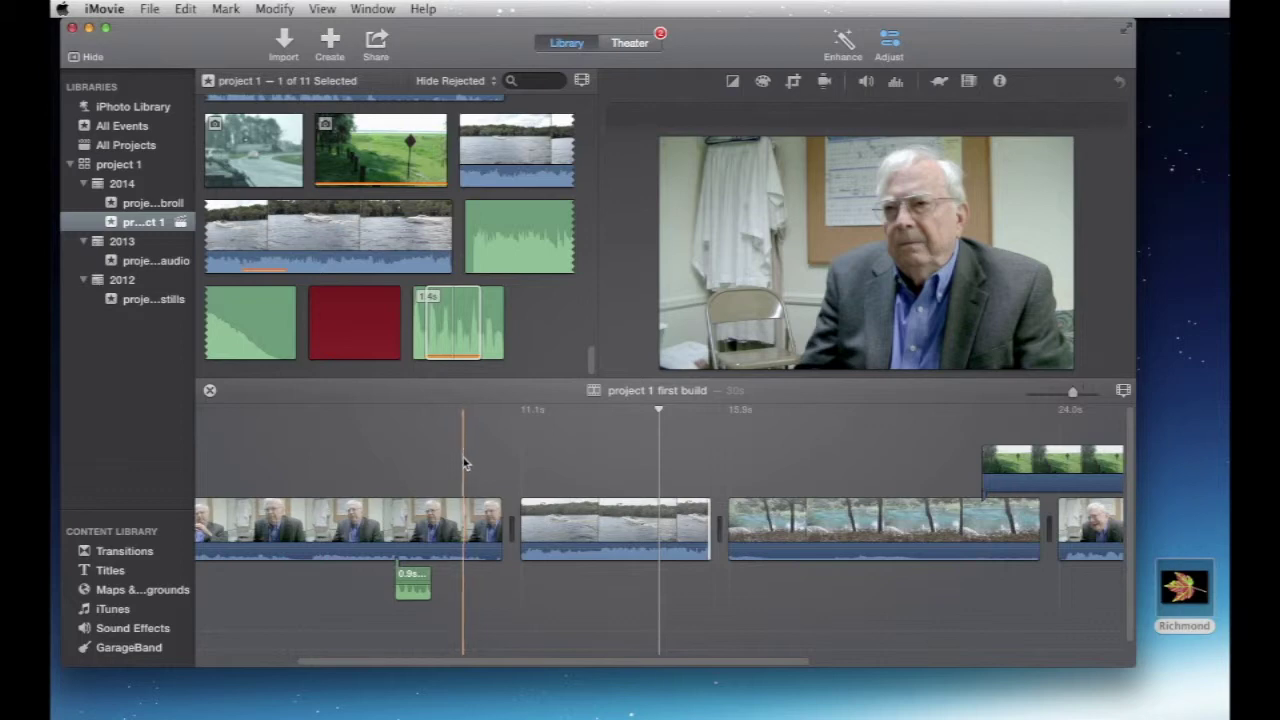
# Play the timeline from near the end of the first interview clip to review the cuts into the motorboat and spring clips.
pyautogui.click(463, 444)
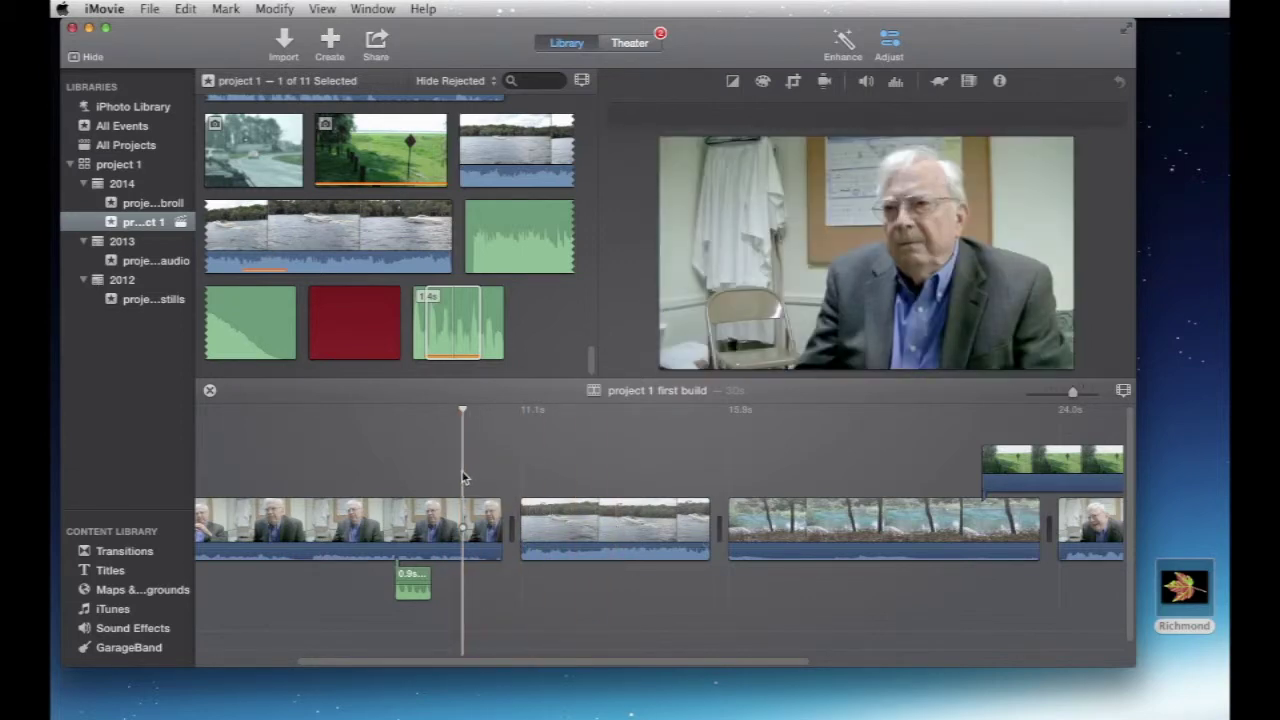
pyautogui.press('space')
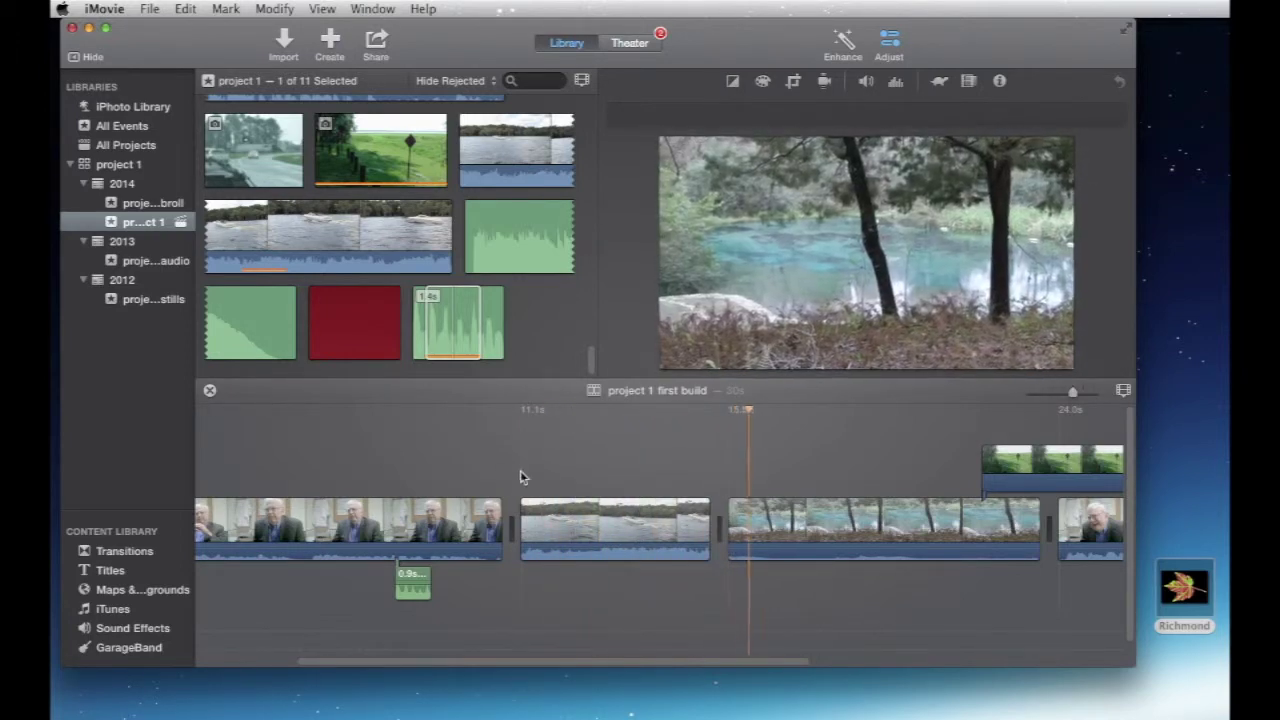
pyautogui.hscroll(5, 590, 476)
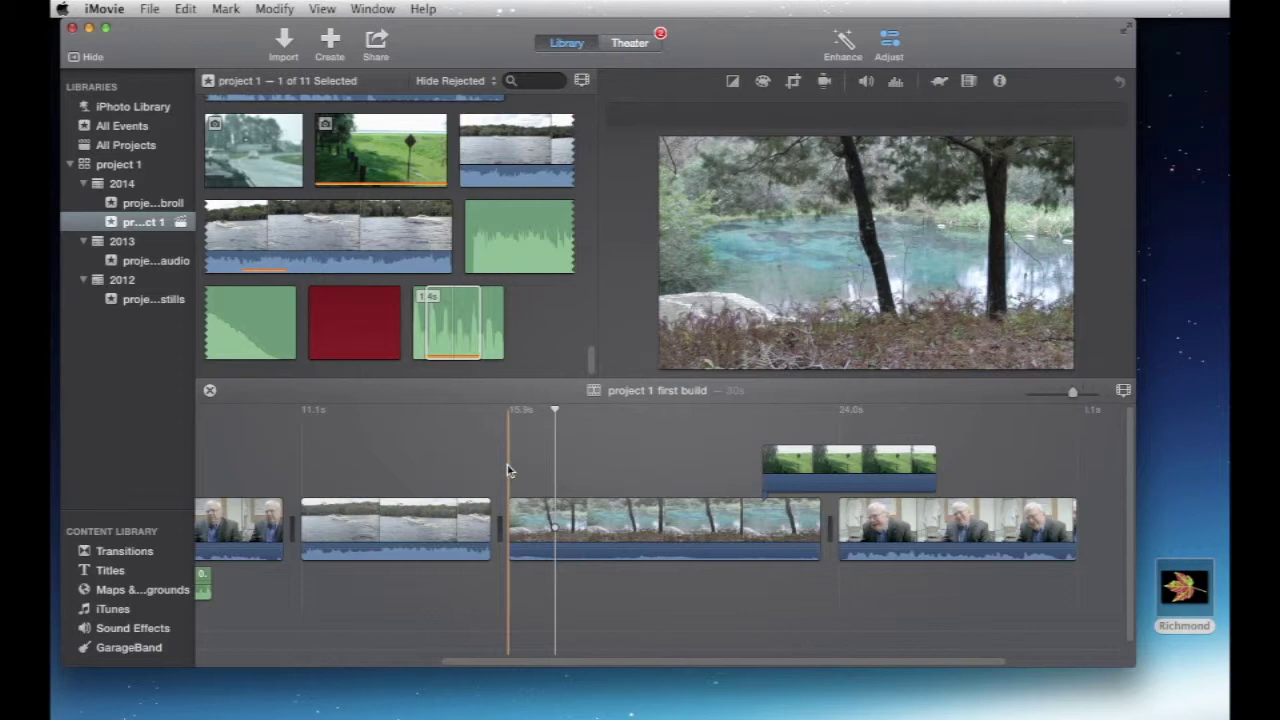
pyautogui.hscroll(5, 507, 470)
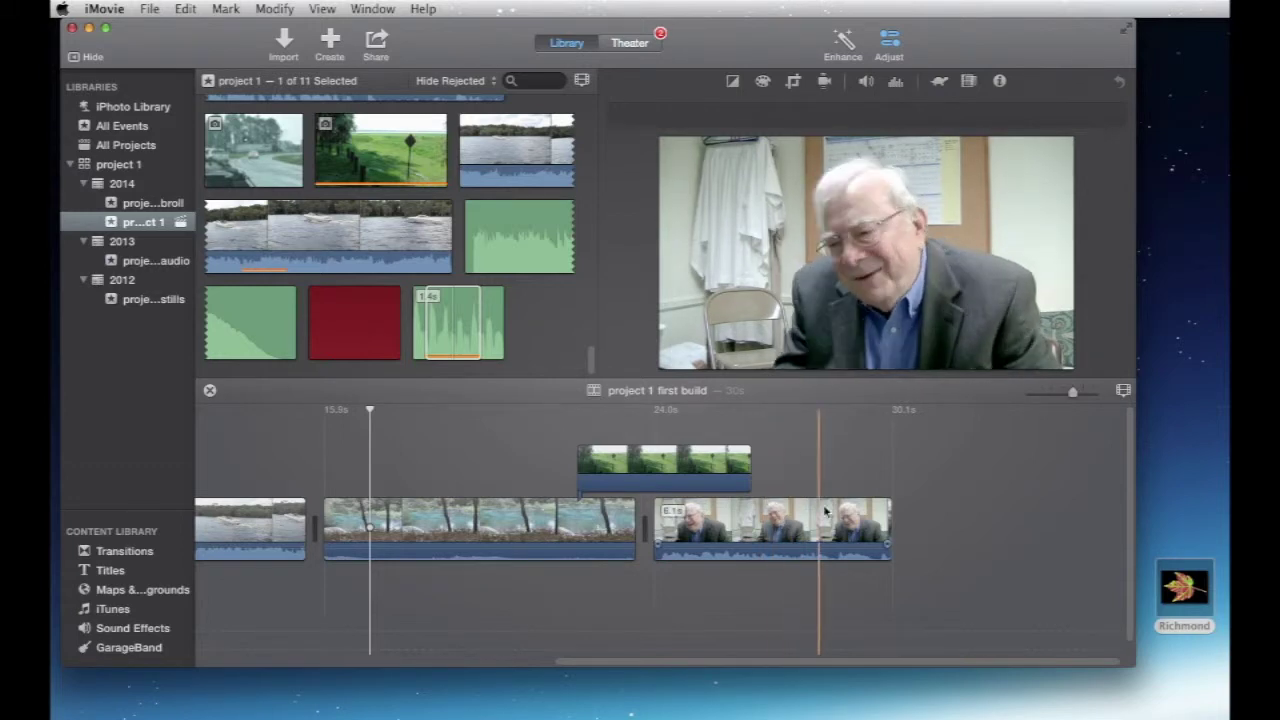
# Extend the start of the motorboat clip slightly to make the clip about 4.9 seconds long.
pyautogui.hscroll(-12, 780, 515)
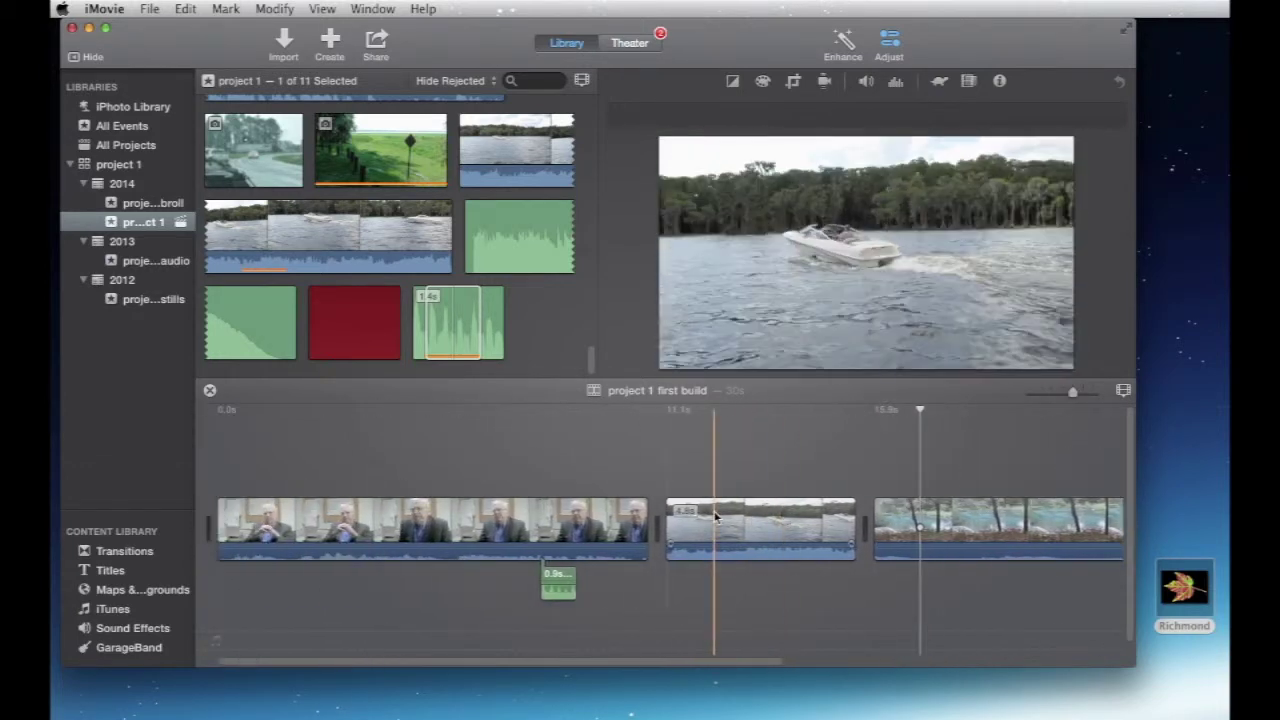
pyautogui.hscroll(-2, 720, 515)
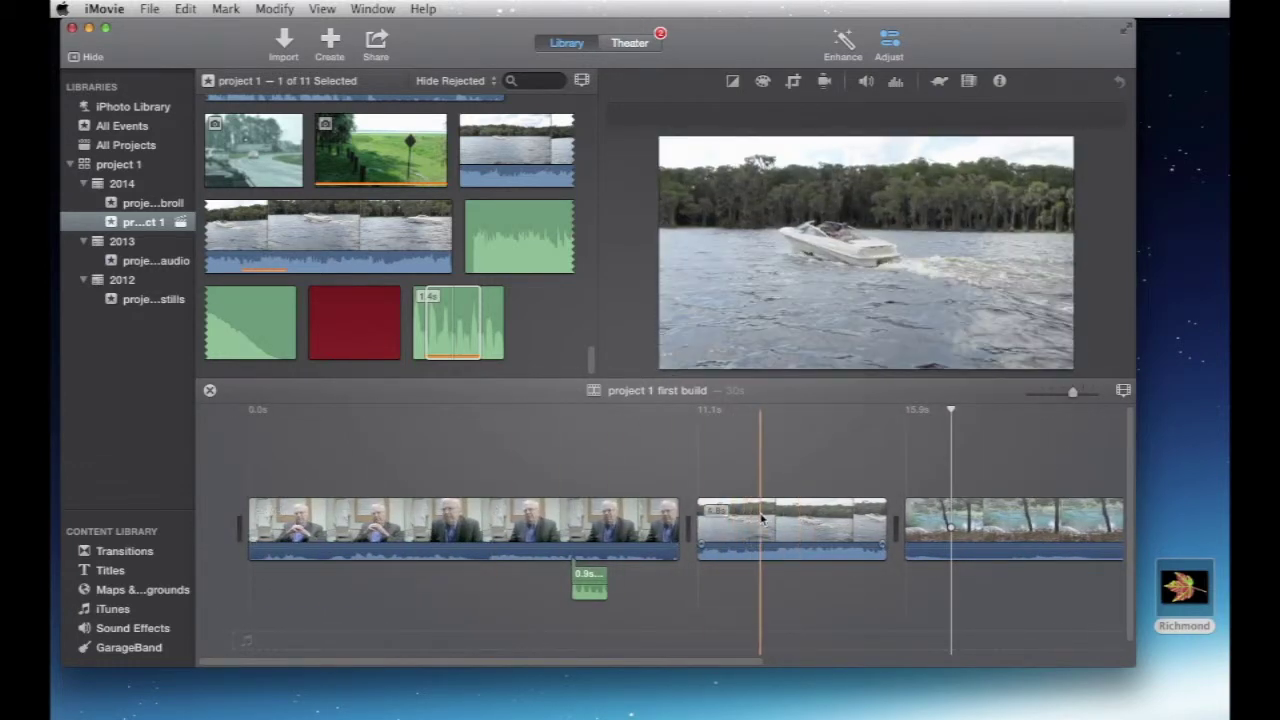
pyautogui.moveTo(698, 519)
pyautogui.mouseDown()
pyautogui.moveTo(672, 521)
pyautogui.moveTo(694, 521)
pyautogui.mouseUp()
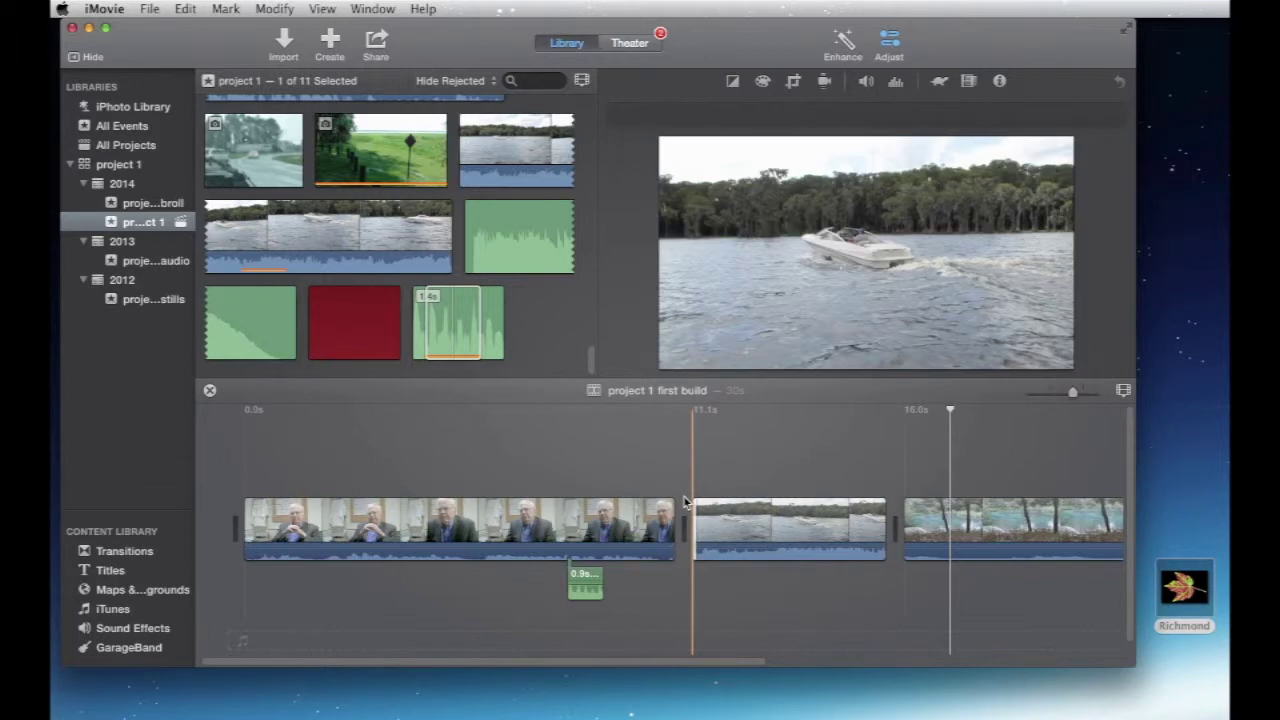
# Delete the short sound clip attached beneath the first interview clip.
pyautogui.click(590, 575)
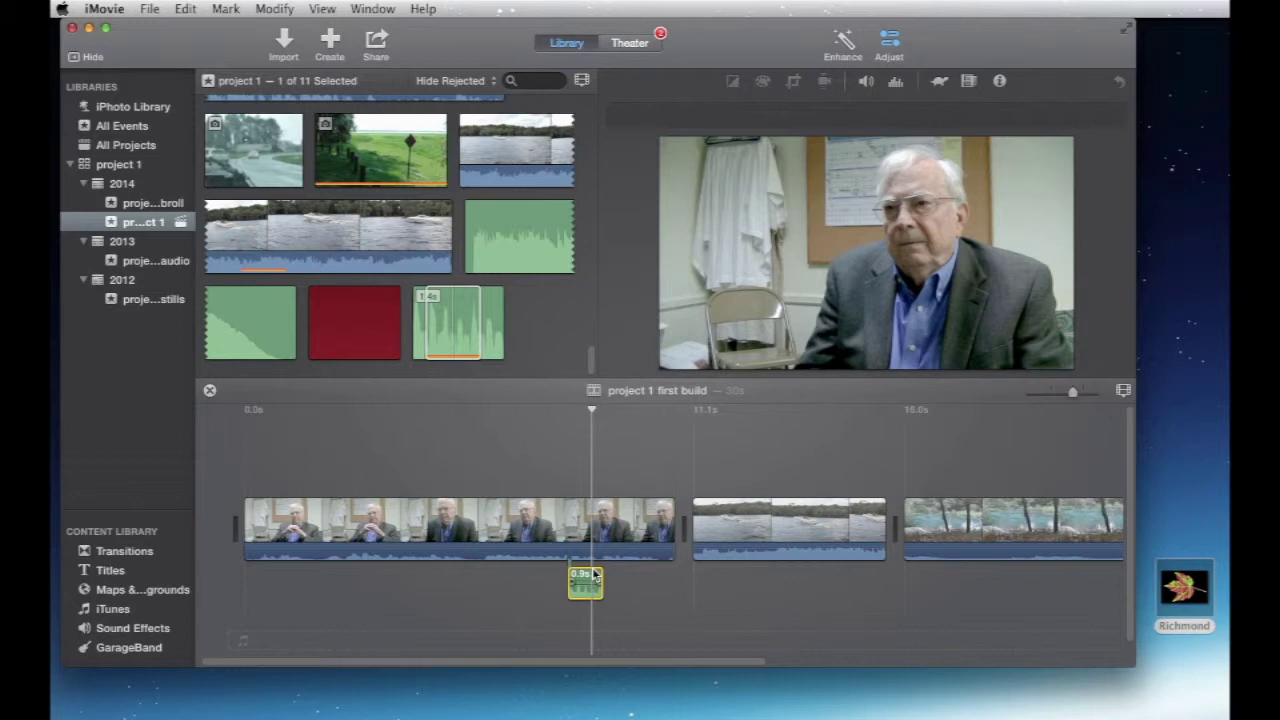
pyautogui.press('Delete')
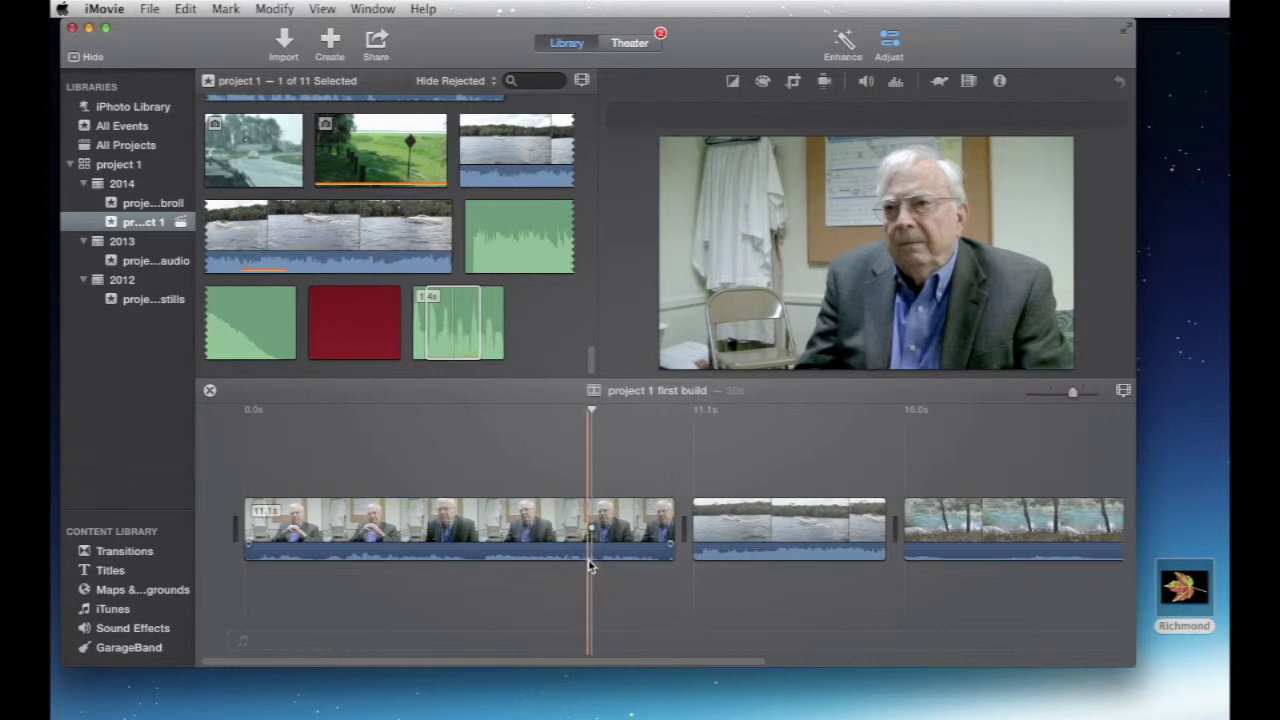
pyautogui.hscroll(4, 588, 566)
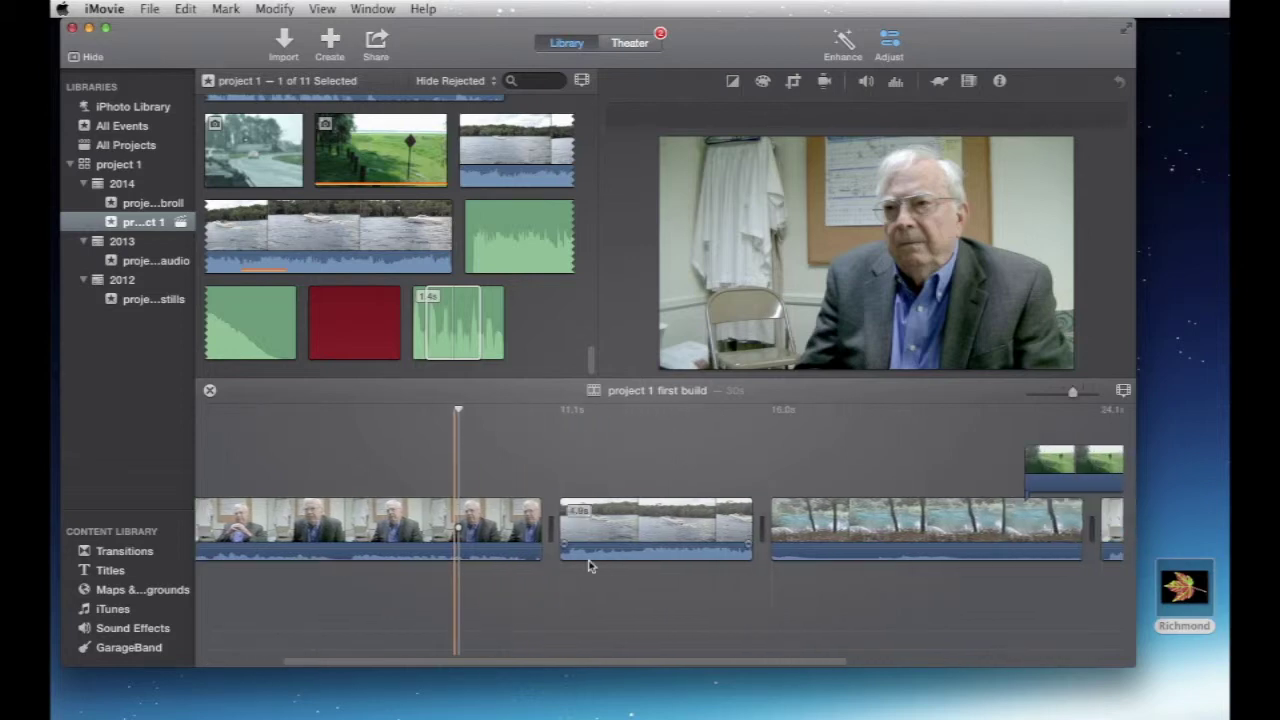
pyautogui.hscroll(6, 588, 566)
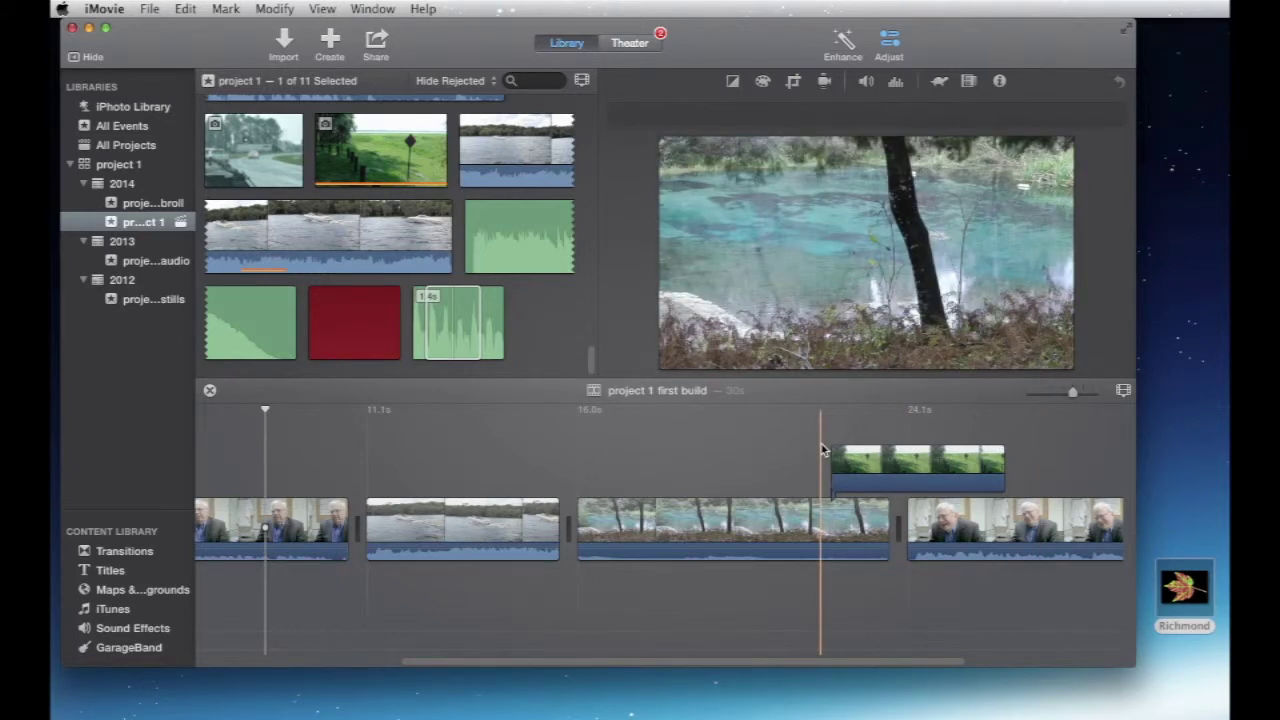
pyautogui.hscroll(5, 822, 450)
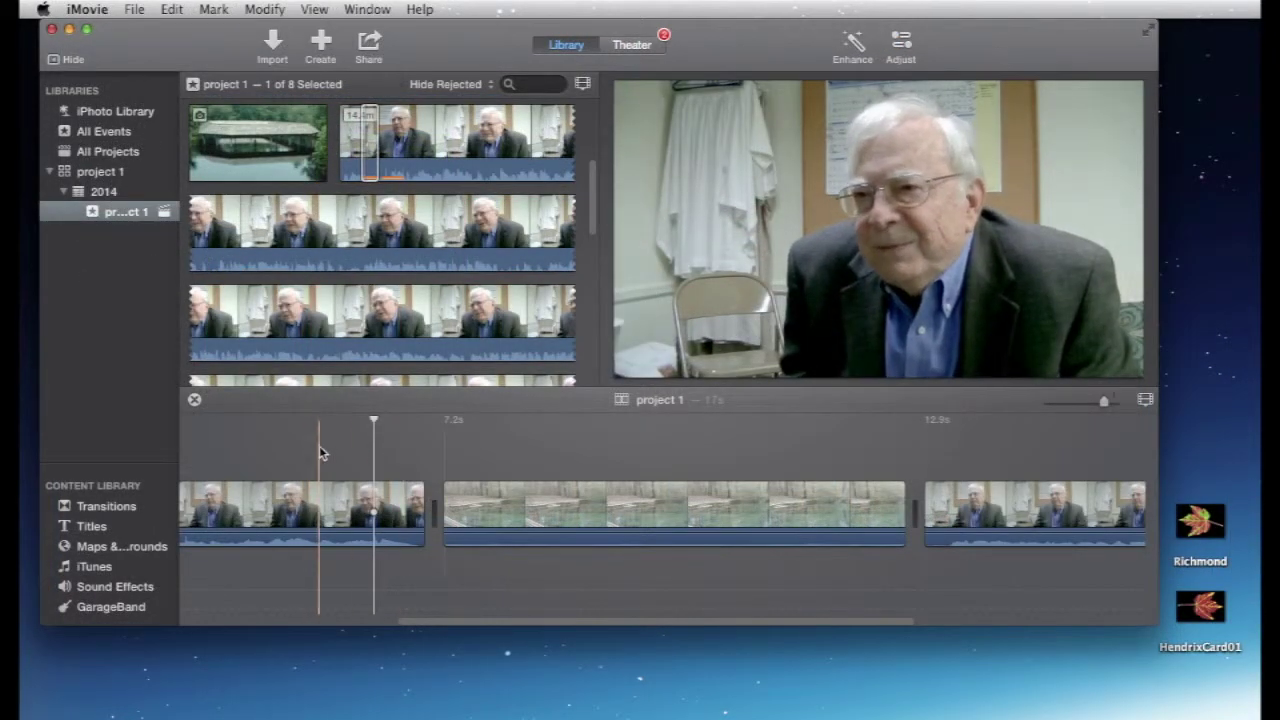
# Play the project 1 timeline from within the interview clip preceding the water clip, pausing and resuming playback.
pyautogui.scroll(3, 296, 454)
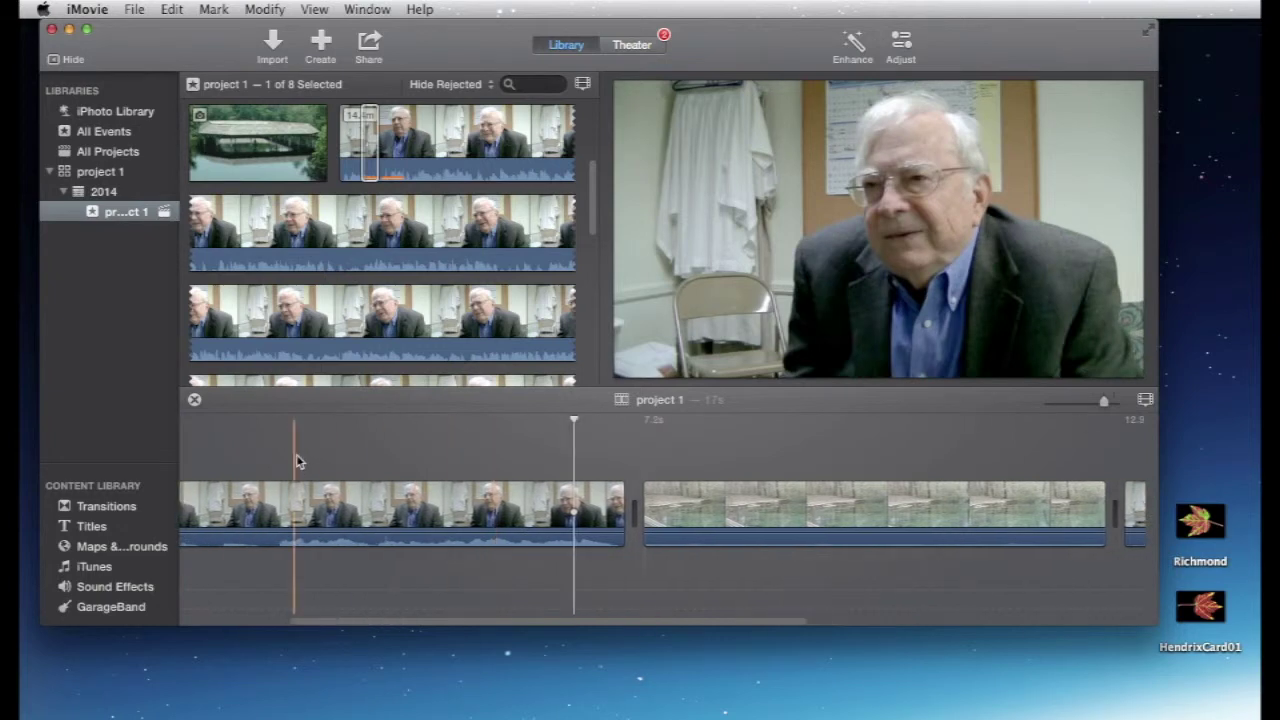
pyautogui.click(312, 445)
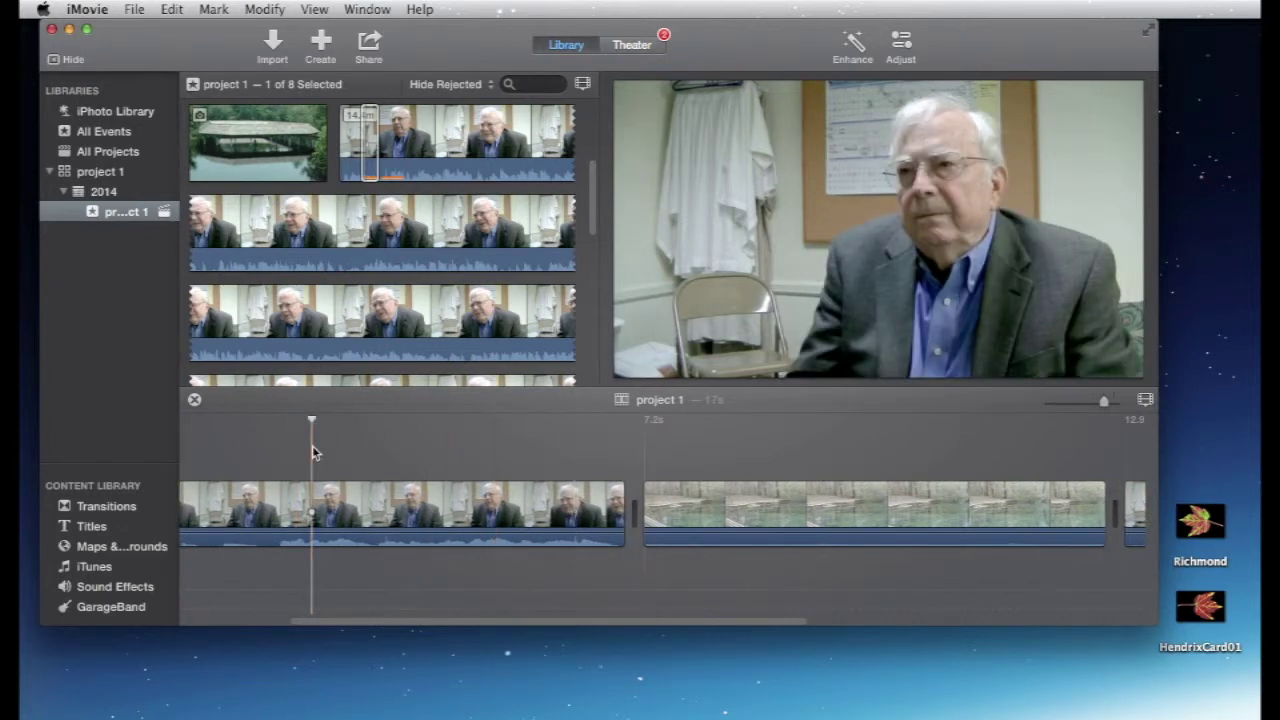
pyautogui.press('space')
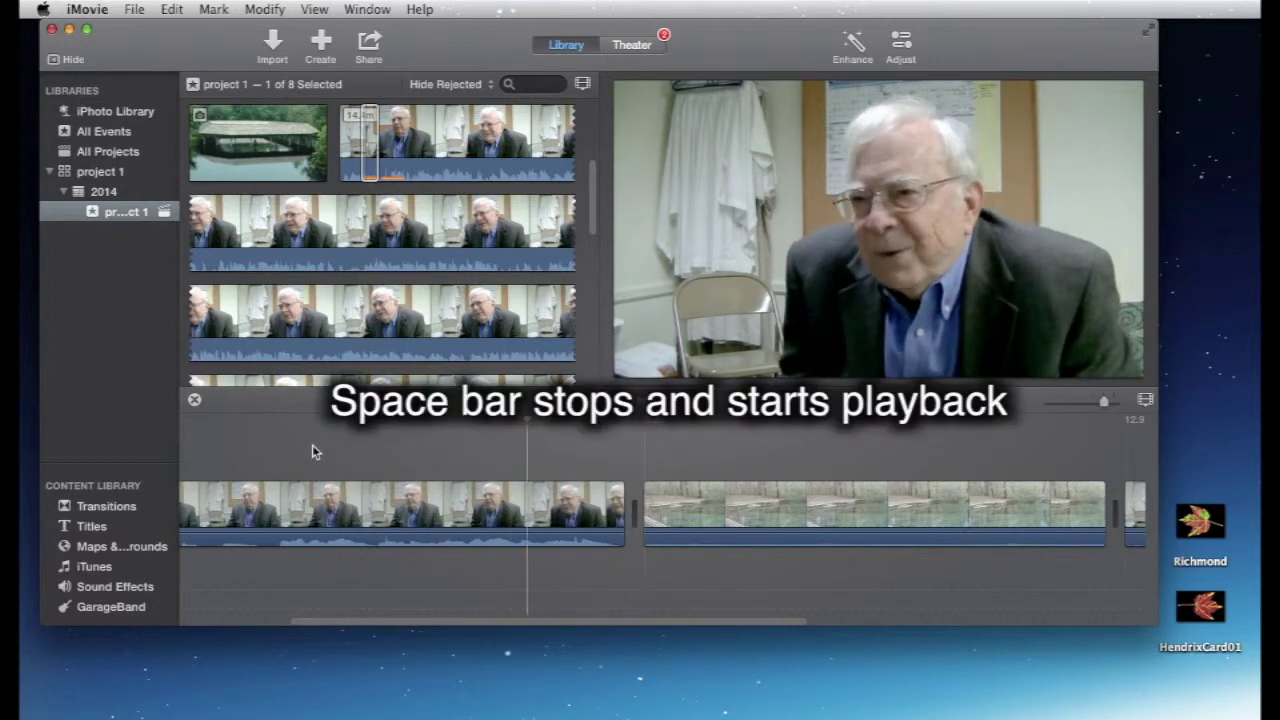
pyautogui.press('space')
pyautogui.press('space')
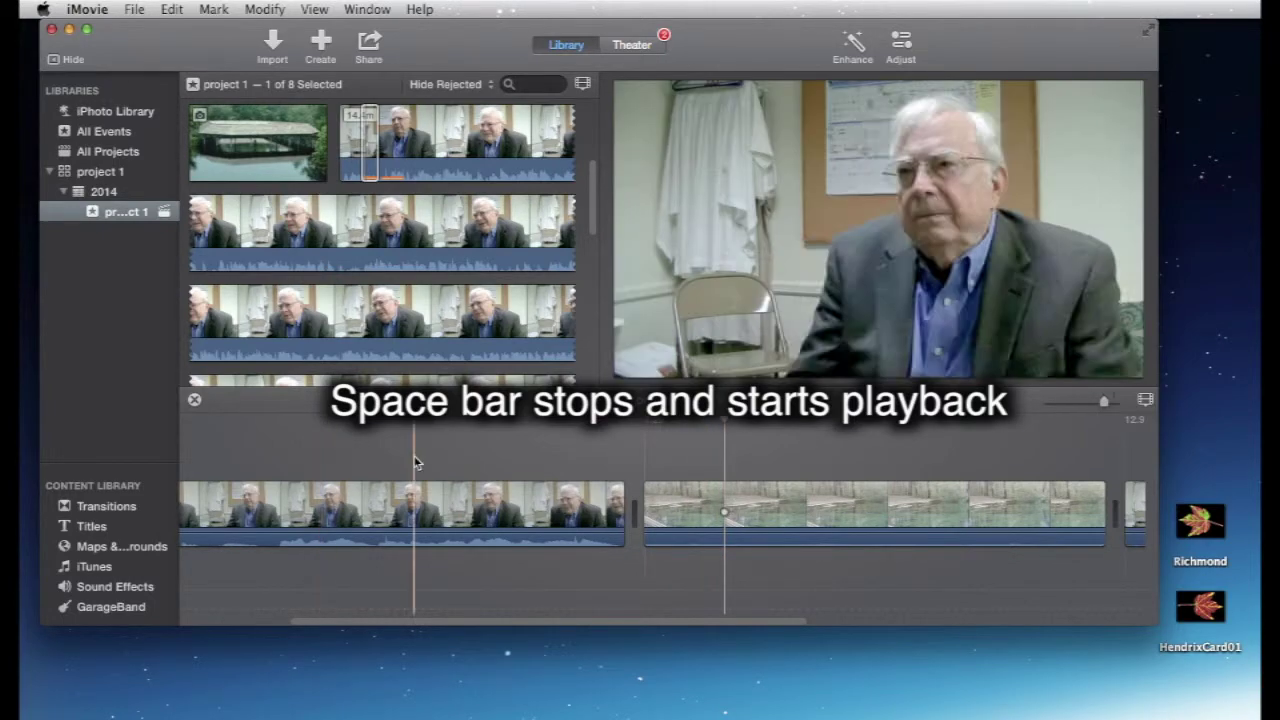
# Play the timeline from near the end of the first interview clip into the water clip to review the cut.
pyautogui.hscroll(5, 539, 455)
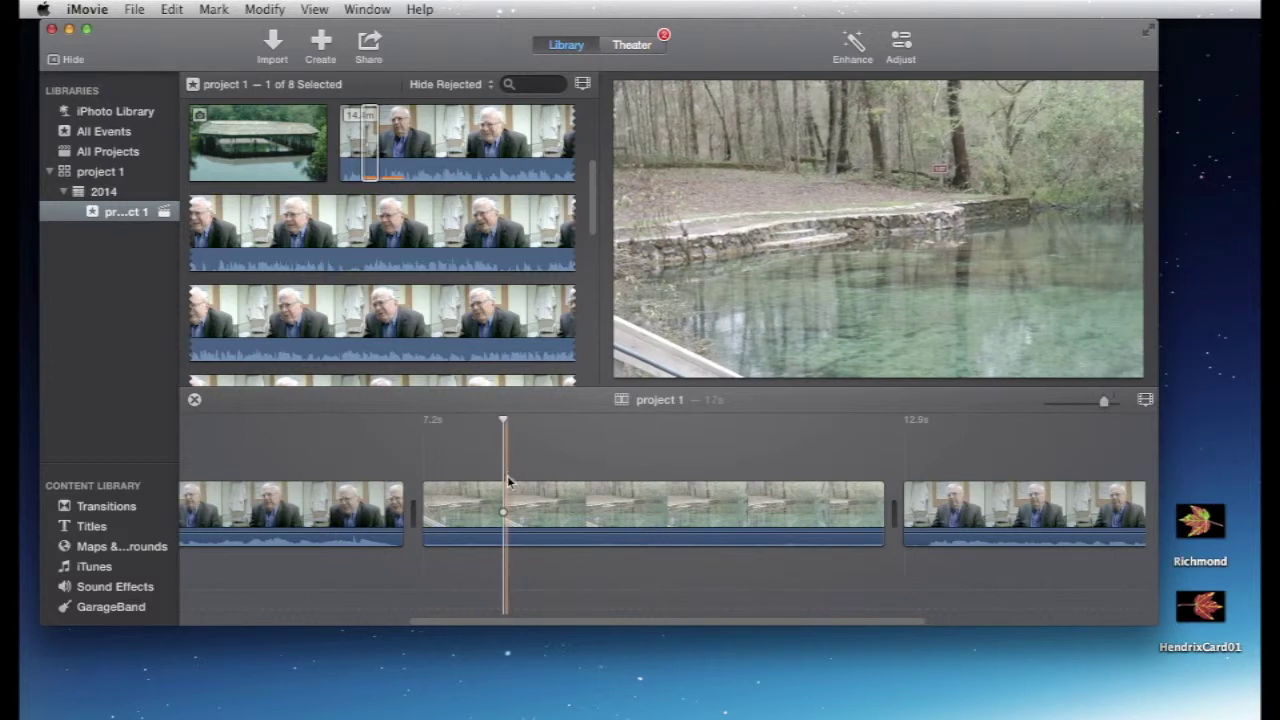
pyautogui.click(514, 484)
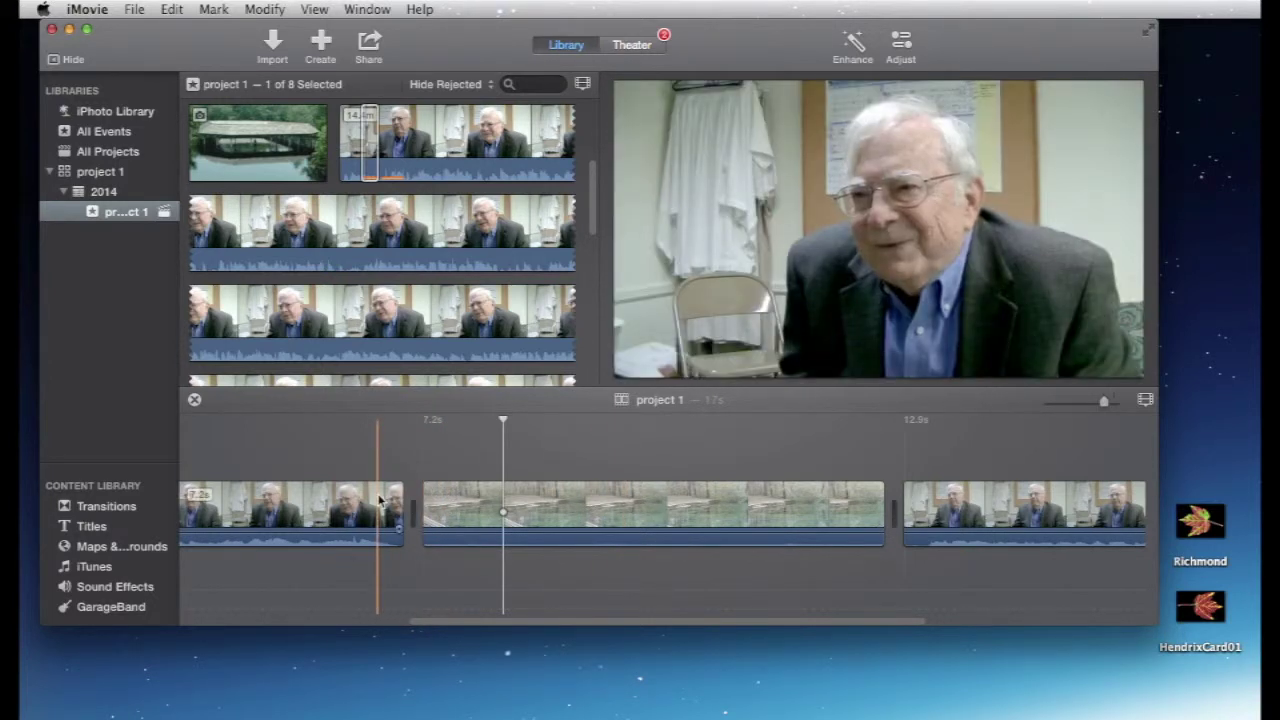
pyautogui.click(345, 466)
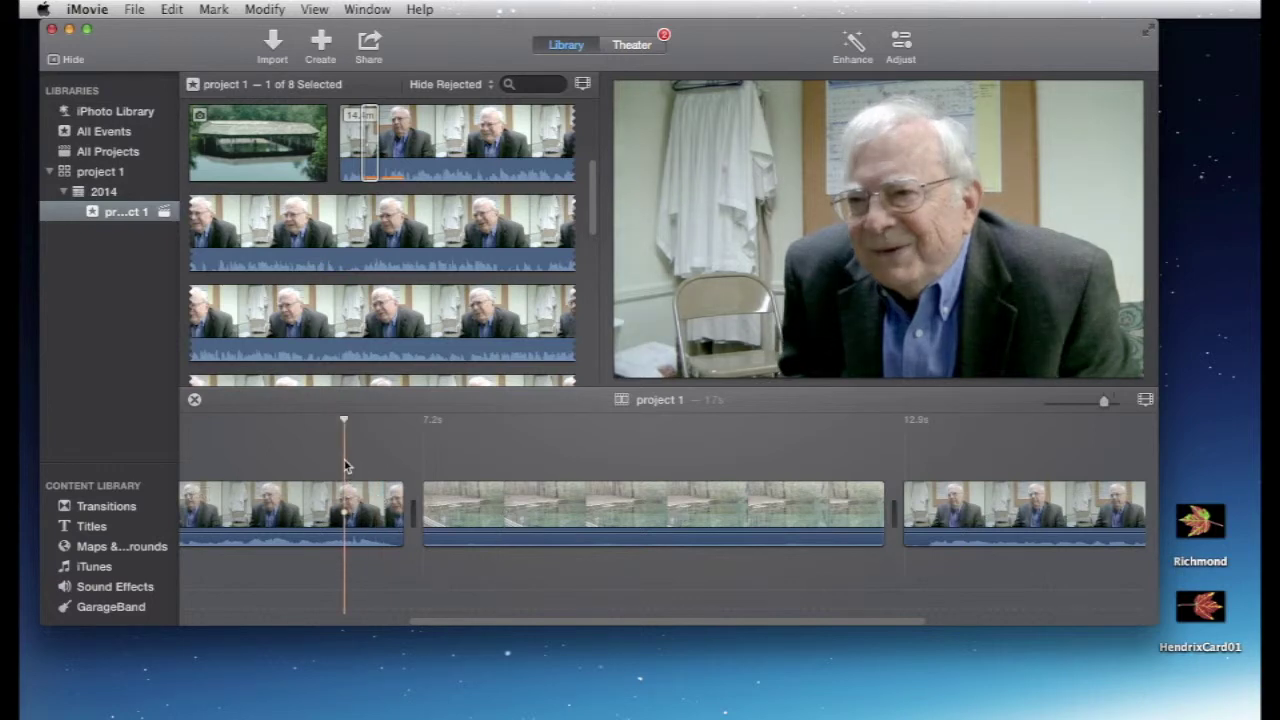
pyautogui.press('space')
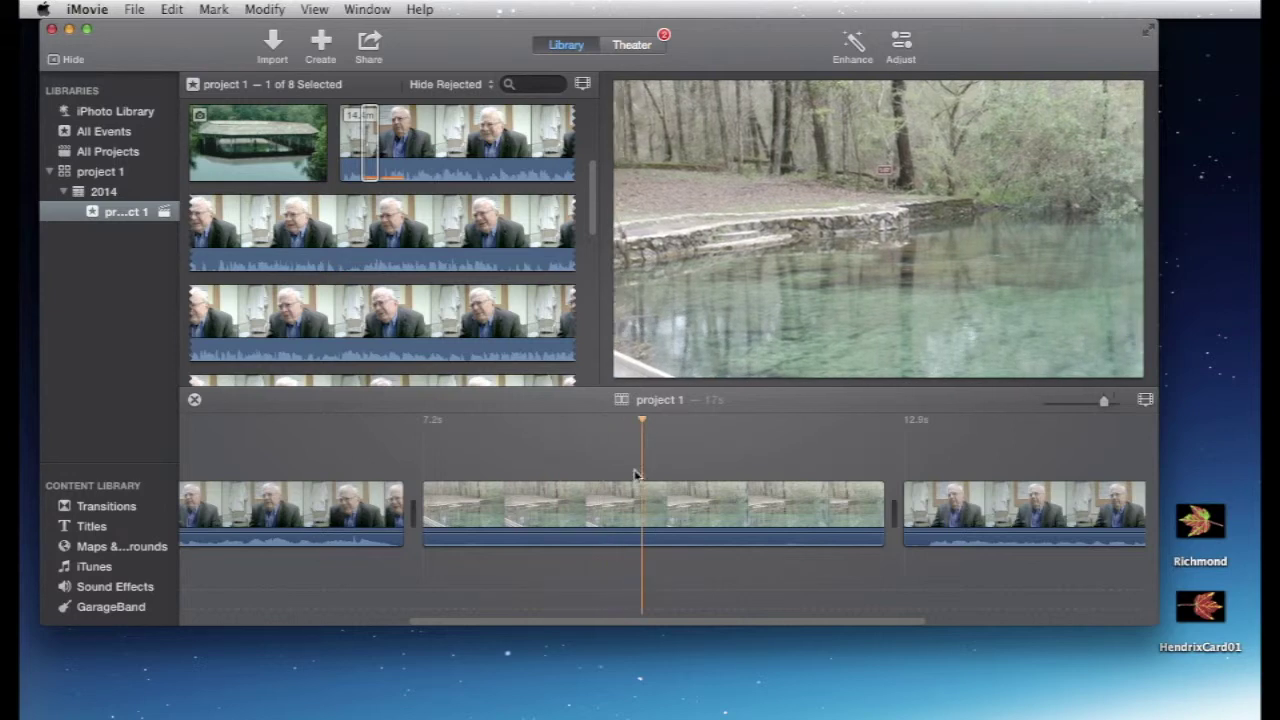
pyautogui.press('space')
# Trim the end of the water clip to make it about 3.4 seconds long, then play across the cut into it.
pyautogui.moveTo(883, 500); pyautogui.dragTo(697, 497)
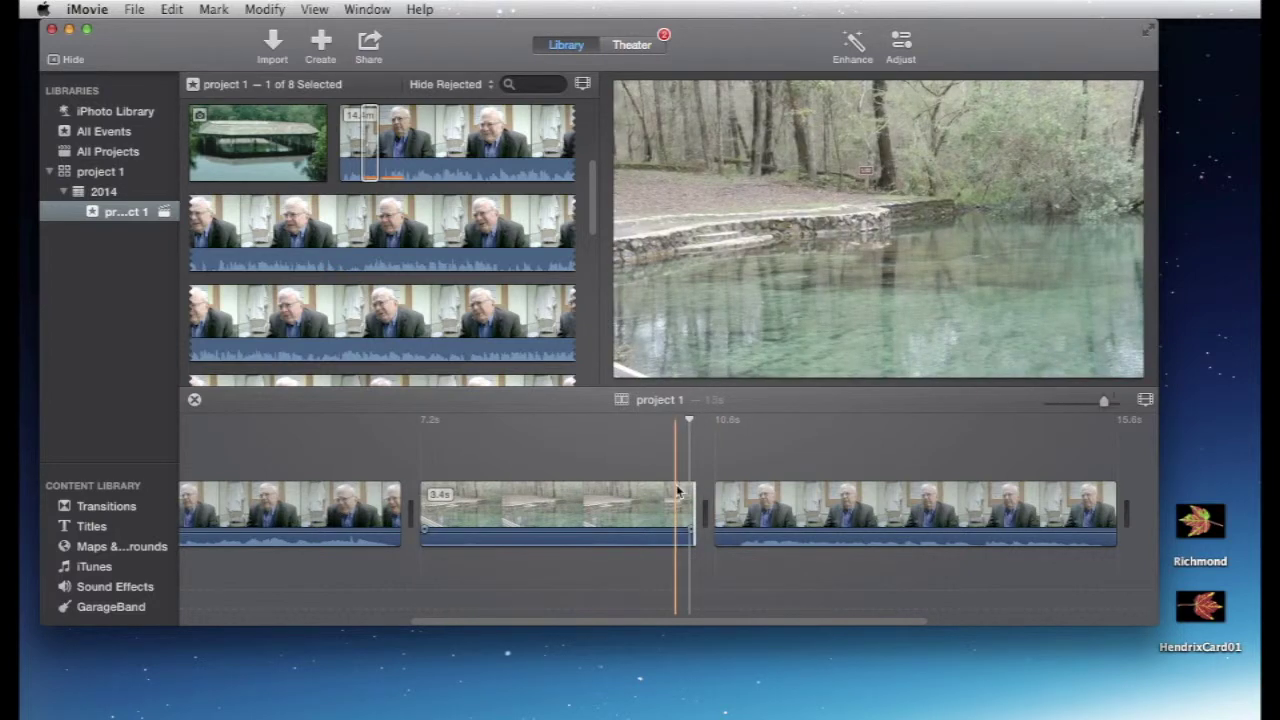
pyautogui.click(370, 459)
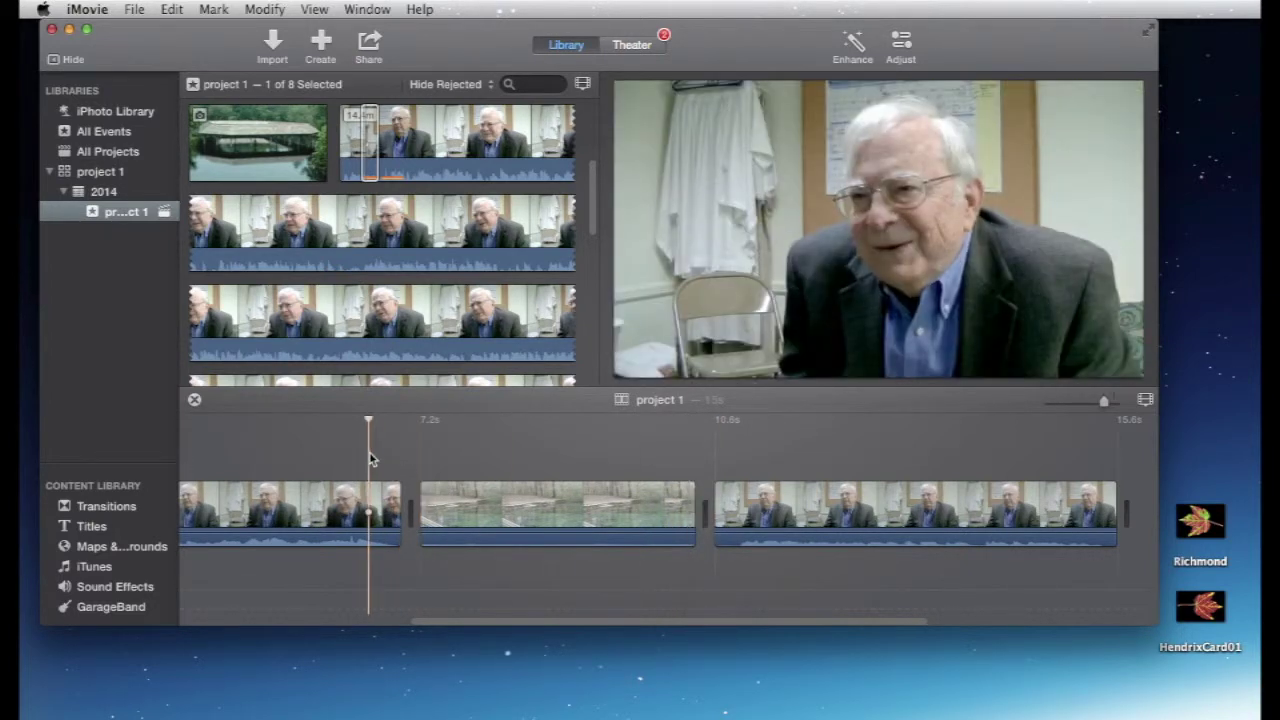
pyautogui.press('space')
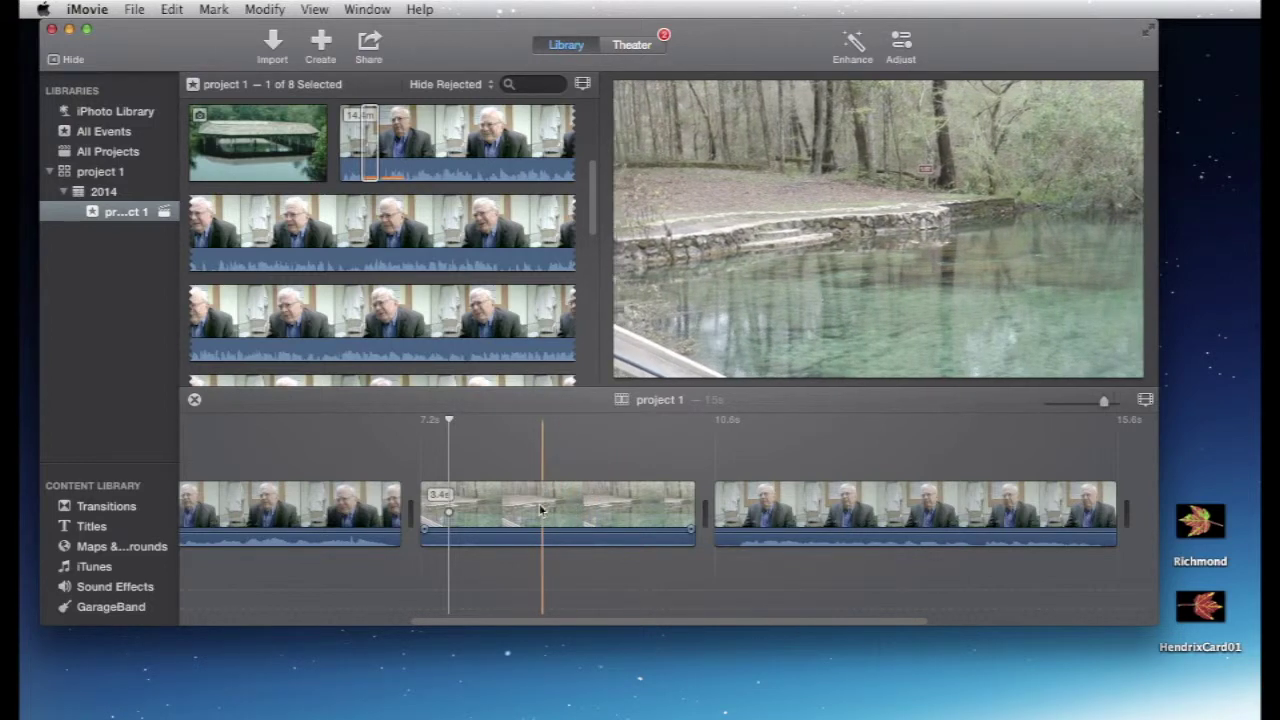
# Move the water clip out of the main track to overlay the second interview clip, then play the section from the first interview clip.
pyautogui.moveTo(540, 510); pyautogui.dragTo(602, 440)
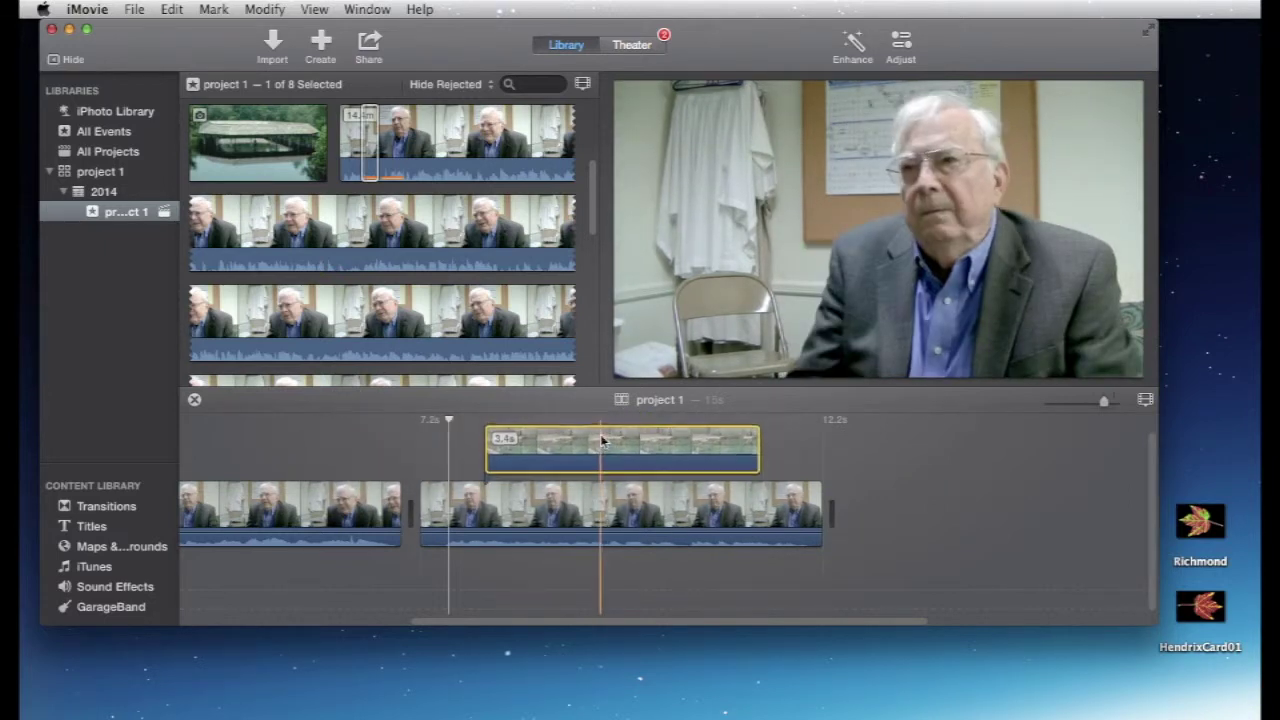
pyautogui.click(352, 440)
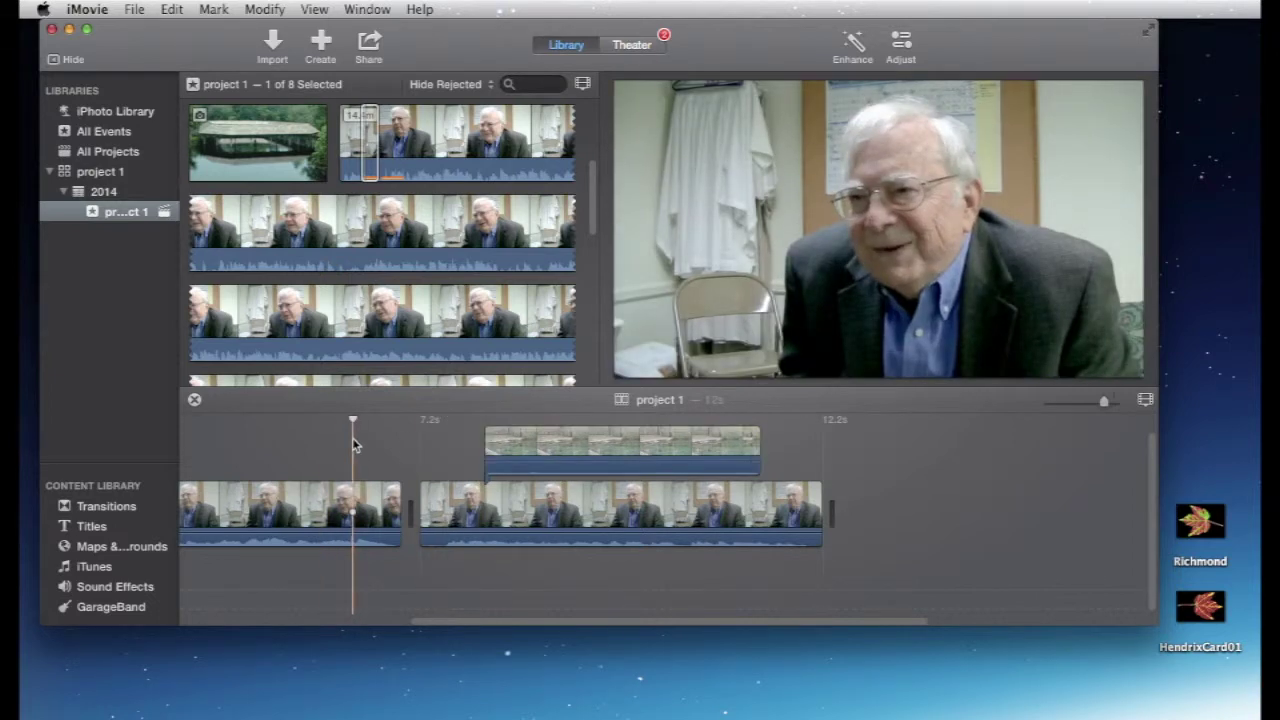
pyautogui.press('space')
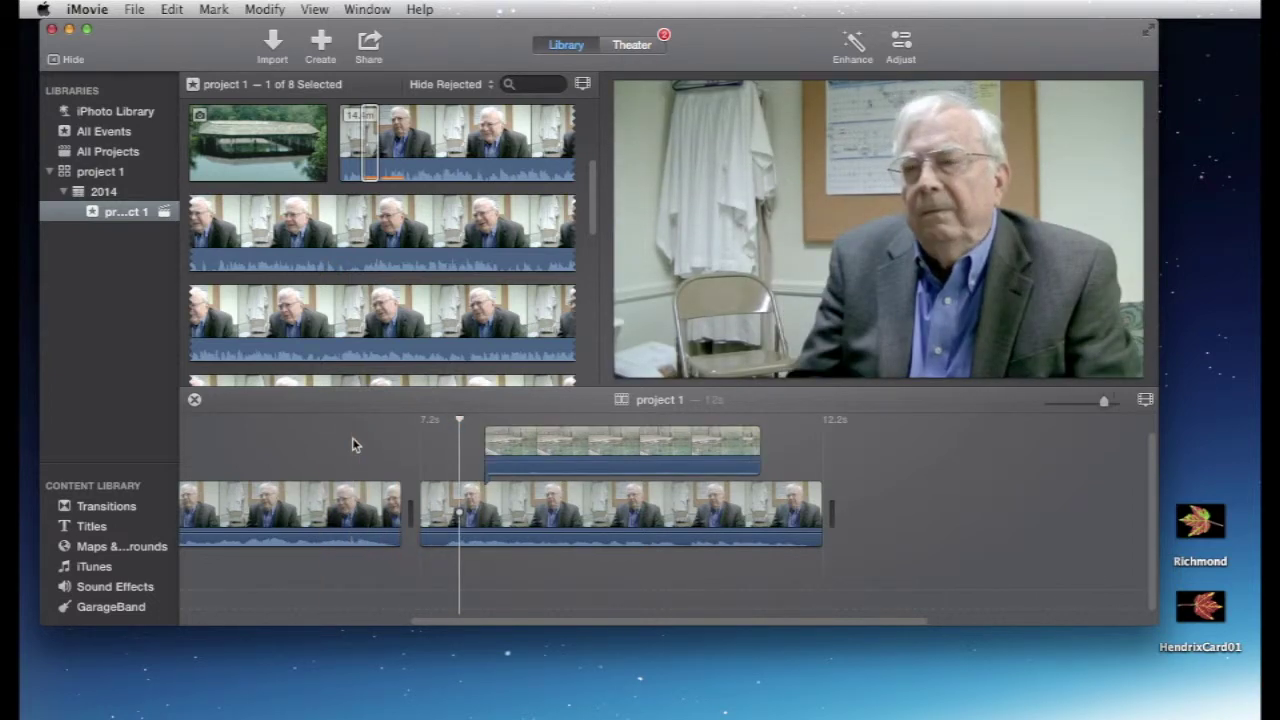
pyautogui.click(344, 440)
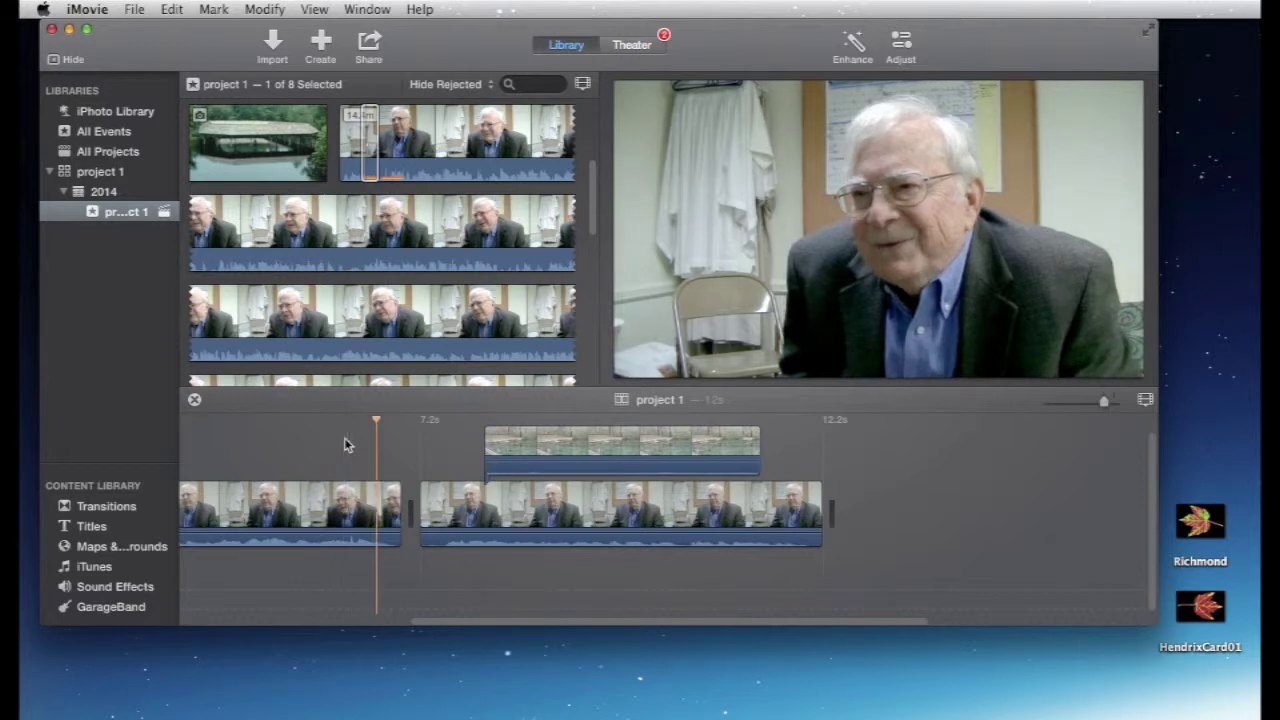
pyautogui.press('space')
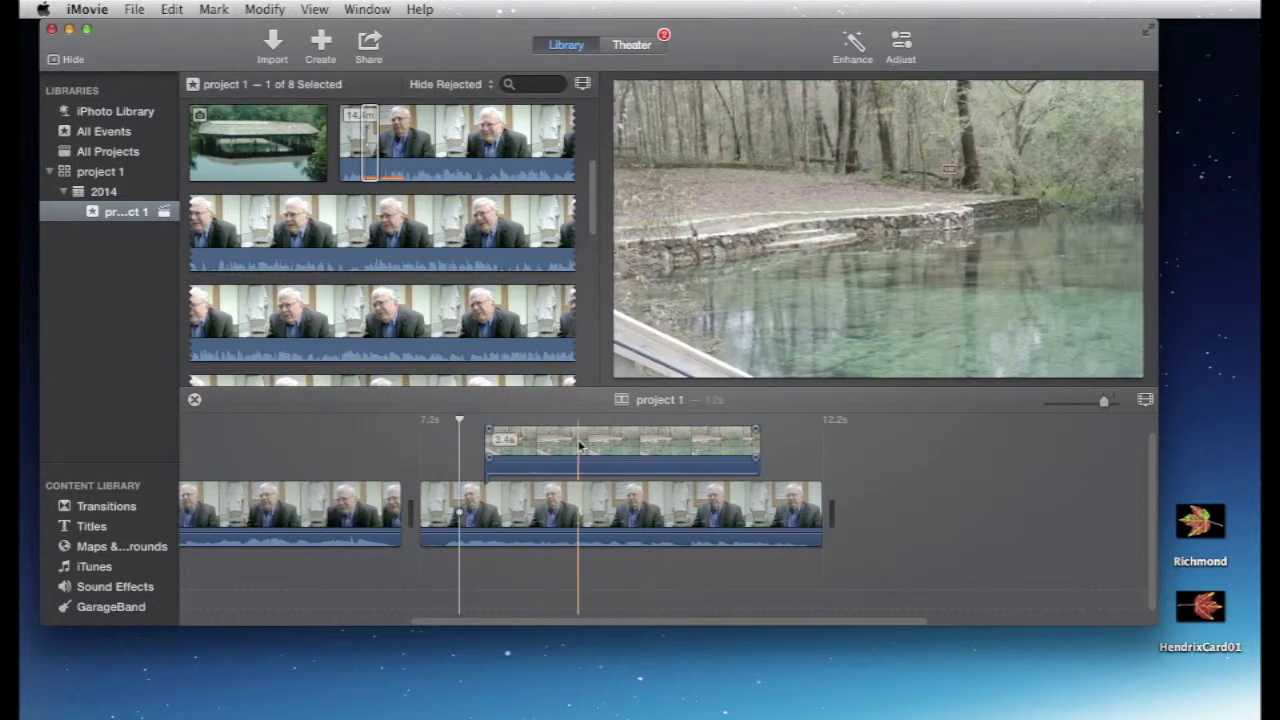
# Reposition the overlaid water clip to span the cut between the two interview clips and trim its end to about 2.0 seconds.
pyautogui.moveTo(583, 445); pyautogui.dragTo(507, 440)
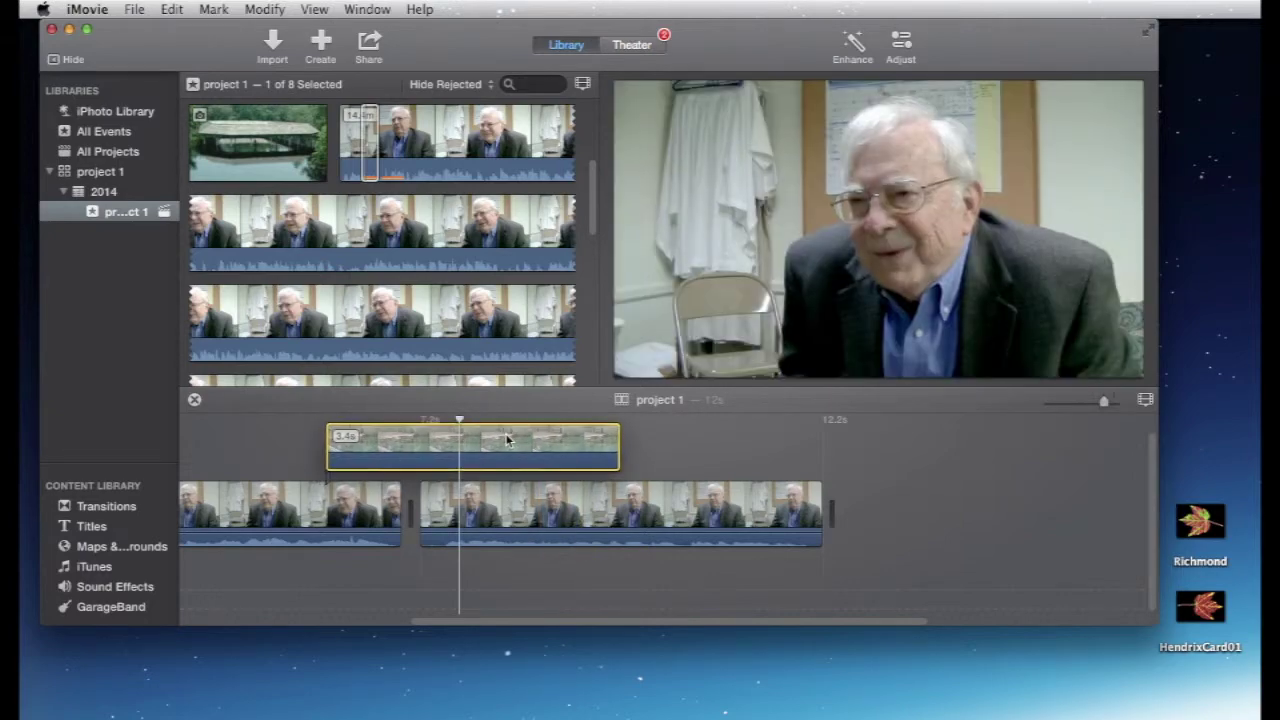
pyautogui.moveTo(617, 437); pyautogui.dragTo(507, 433)
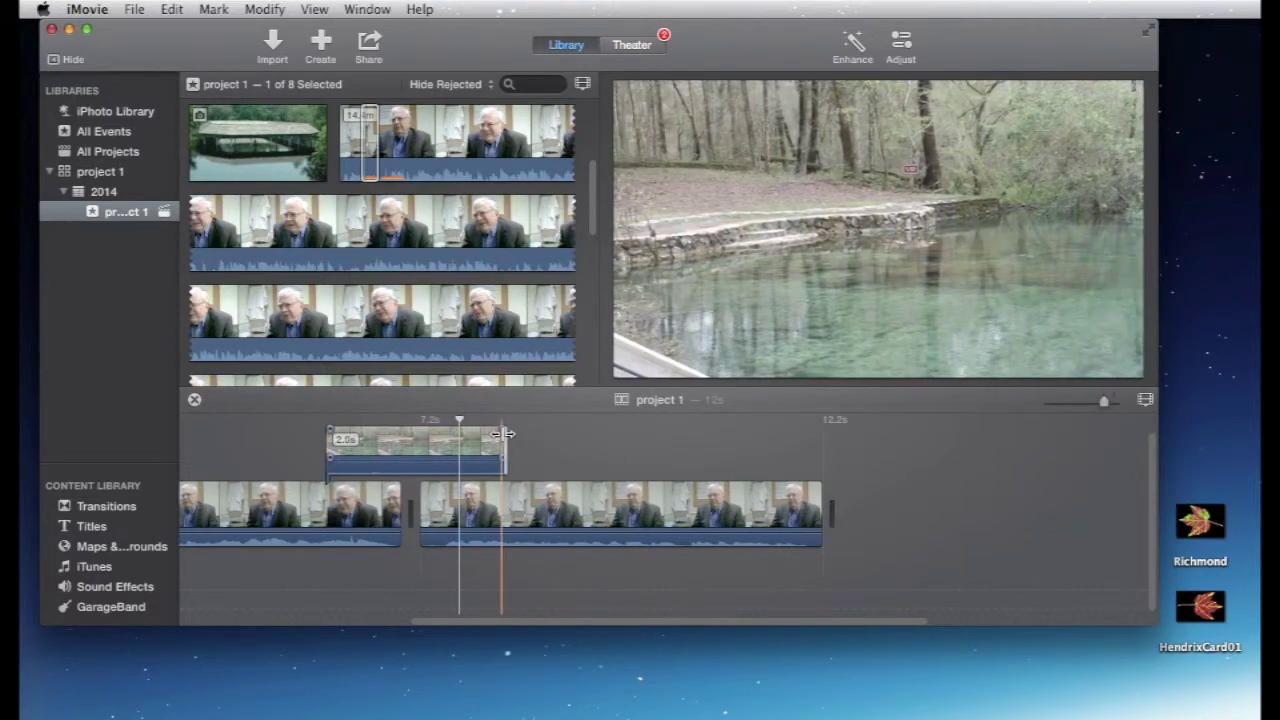
pyautogui.press('space')
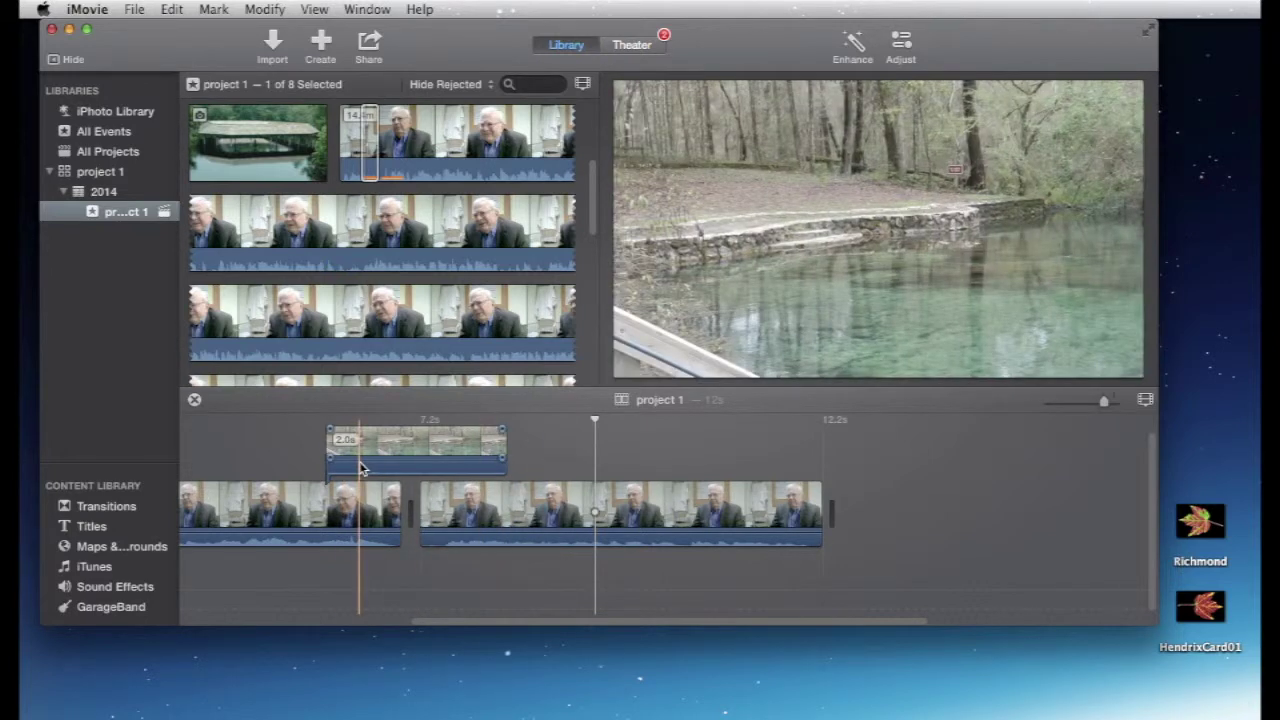
pyautogui.click(359, 461)
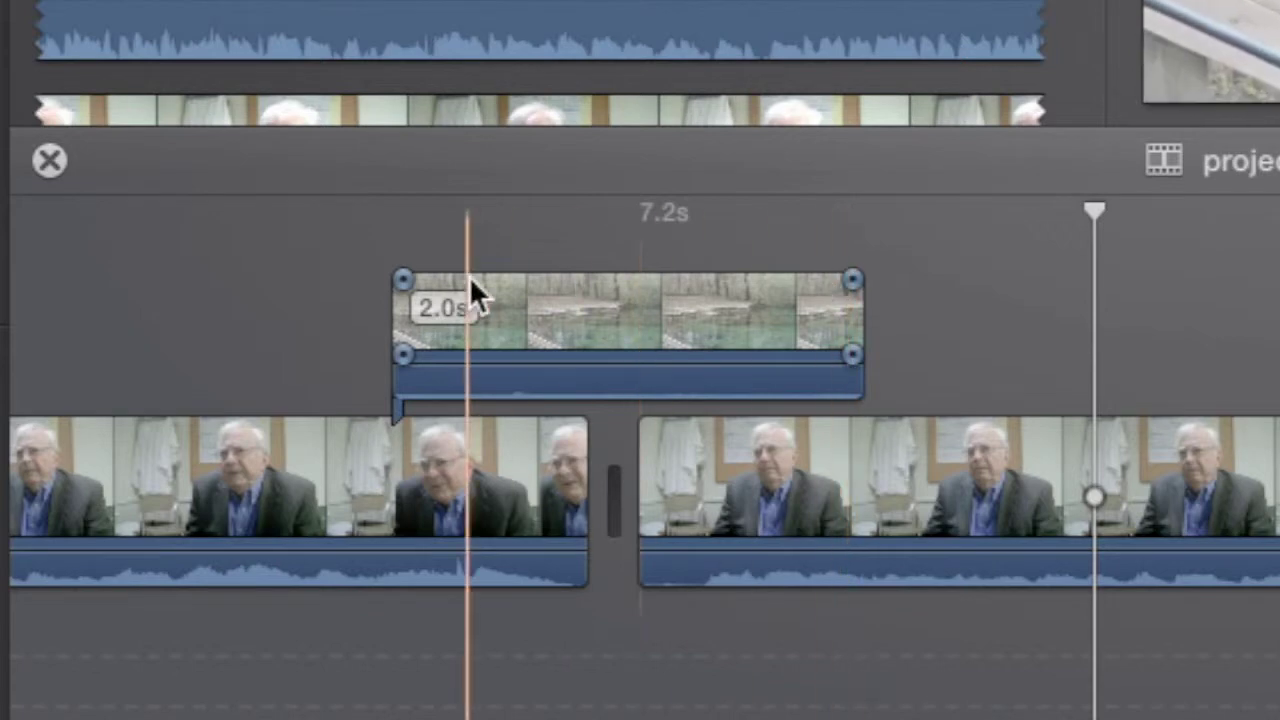
# Add short video fades at the start and end of the overlaid water clip.
pyautogui.moveTo(395, 278); pyautogui.dragTo(401, 280)
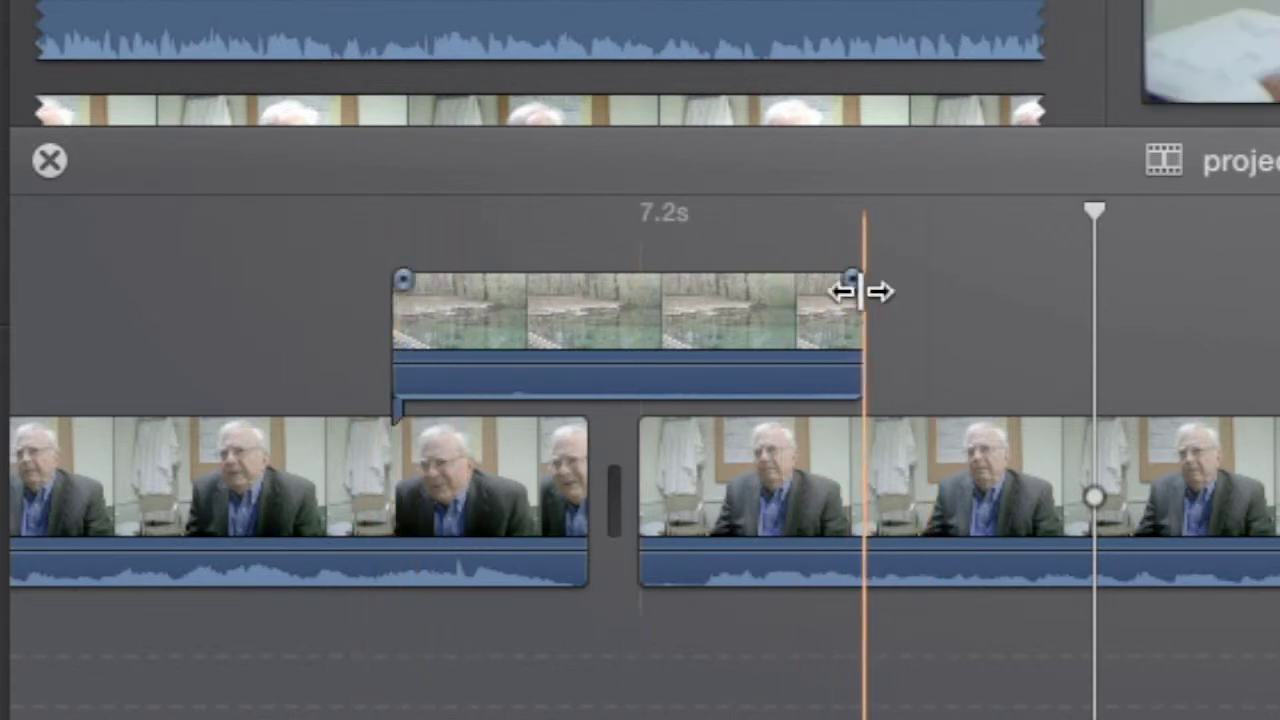
pyautogui.moveTo(851, 288); pyautogui.dragTo(855, 286)
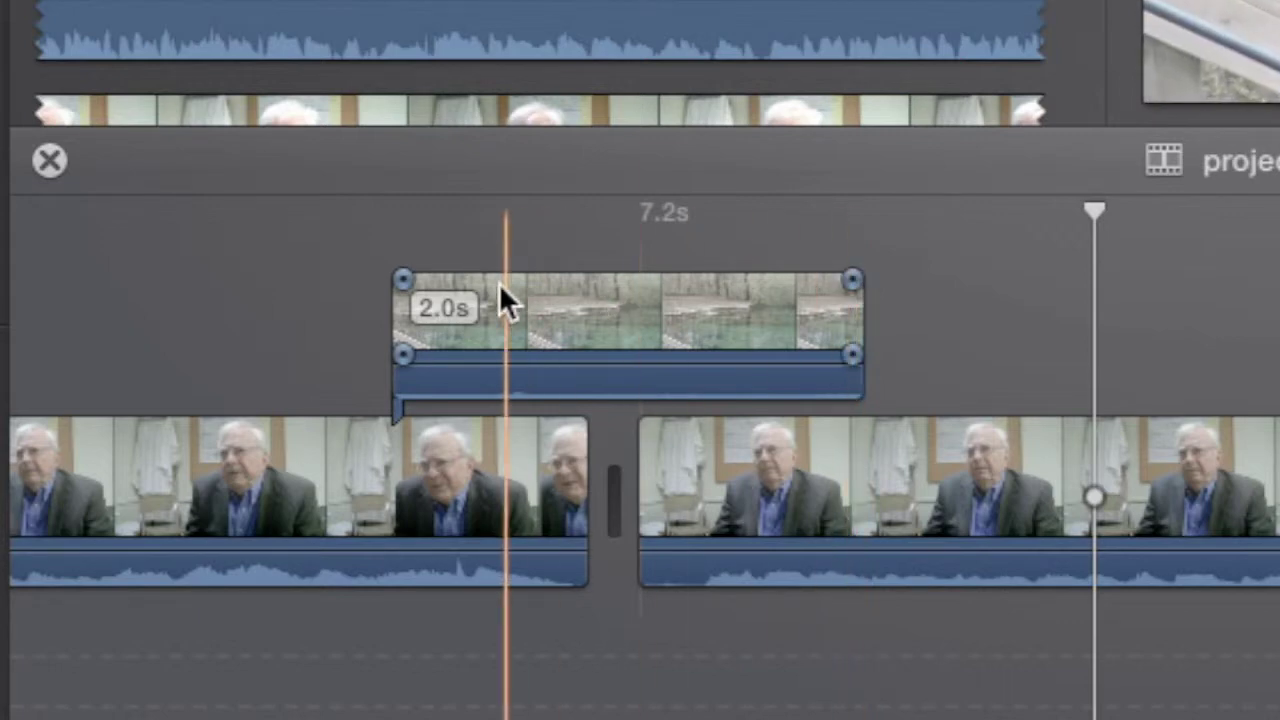
pyautogui.moveTo(402, 280)
pyautogui.mouseDown()
pyautogui.moveTo(441, 278)
pyautogui.moveTo(410, 277)
pyautogui.moveTo(441, 268)
pyautogui.moveTo(415, 268)
pyautogui.mouseUp()
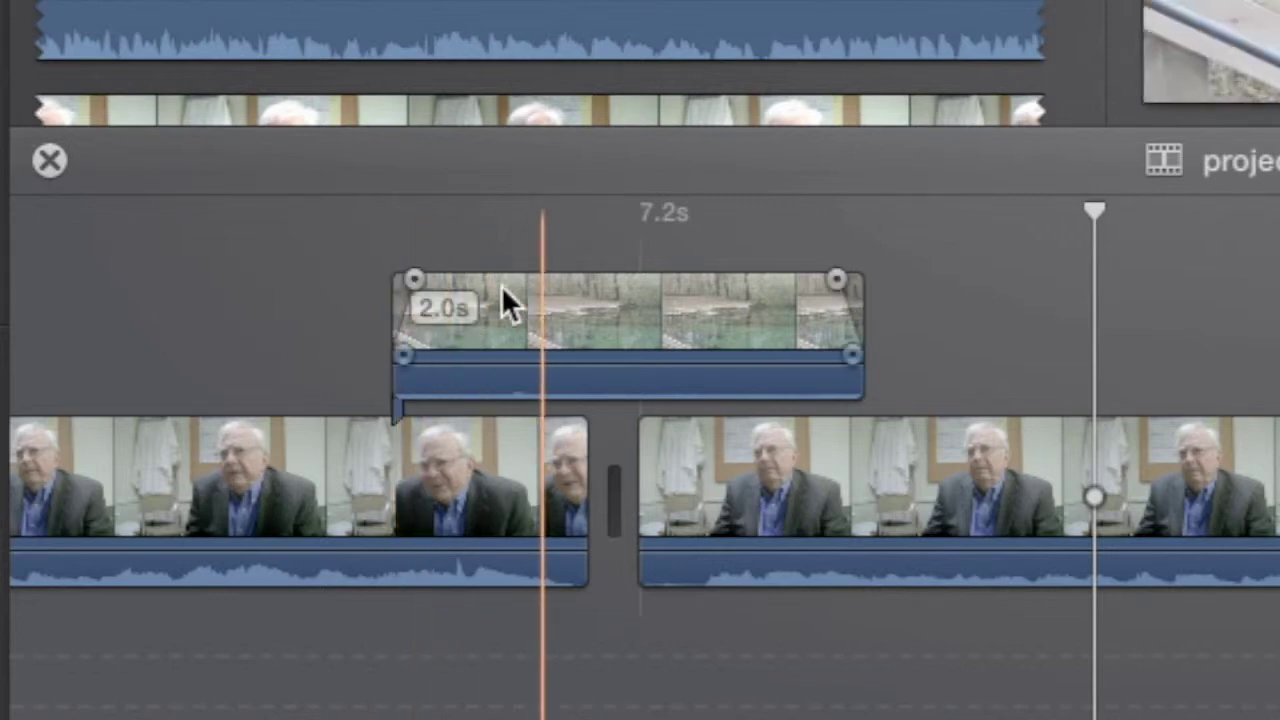
# Play the timeline from the first interview clip across the overlaid water clip to review its fades.
pyautogui.click(280, 249)
pyautogui.press('space')
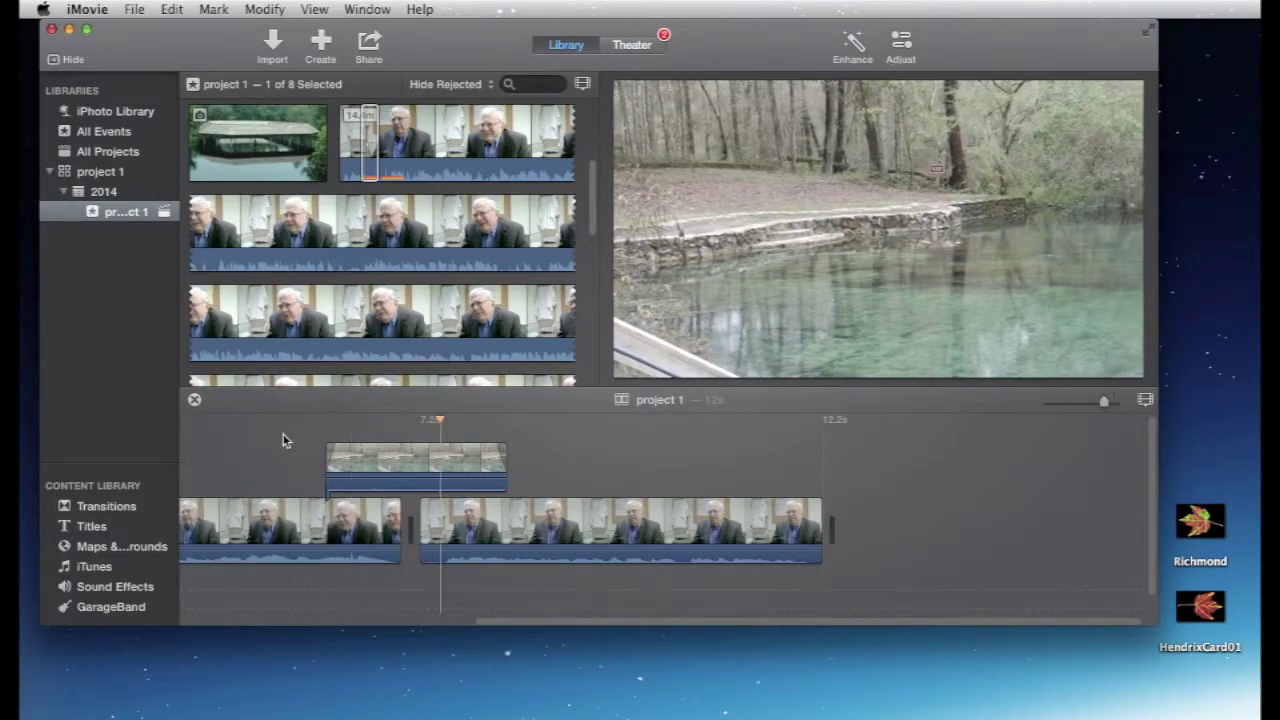
pyautogui.press('space')
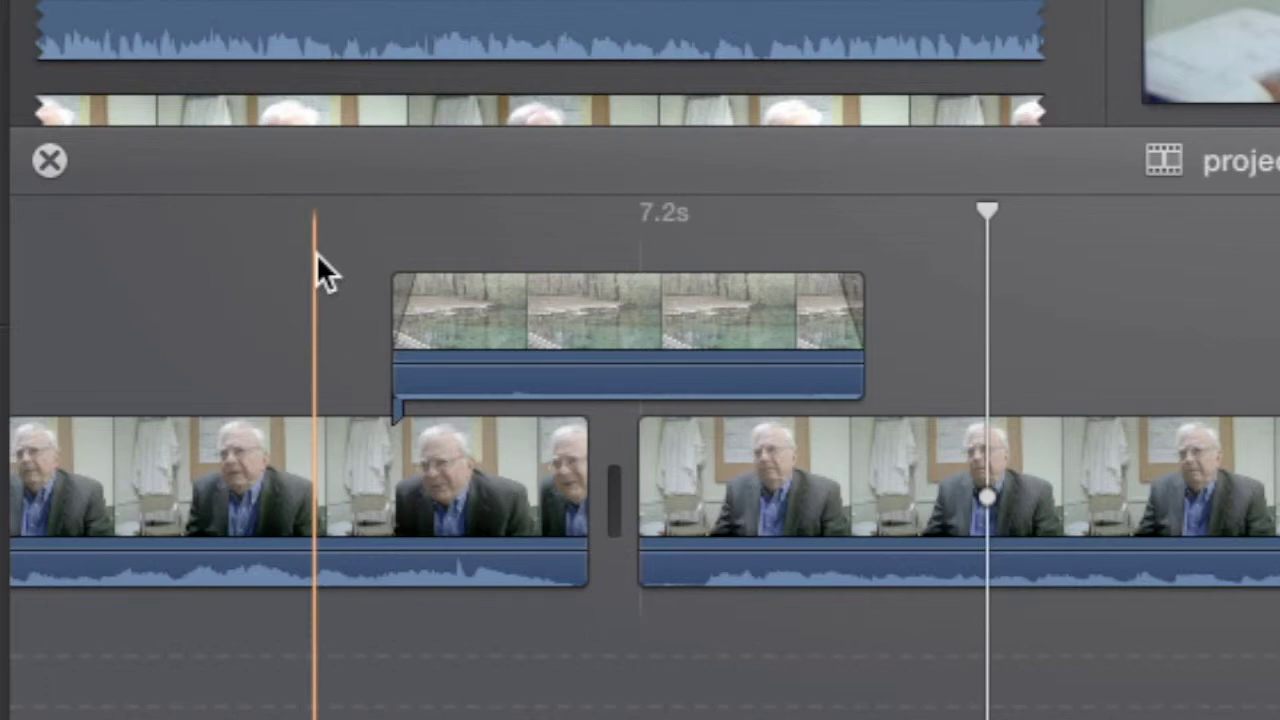
pyautogui.click(316, 256)
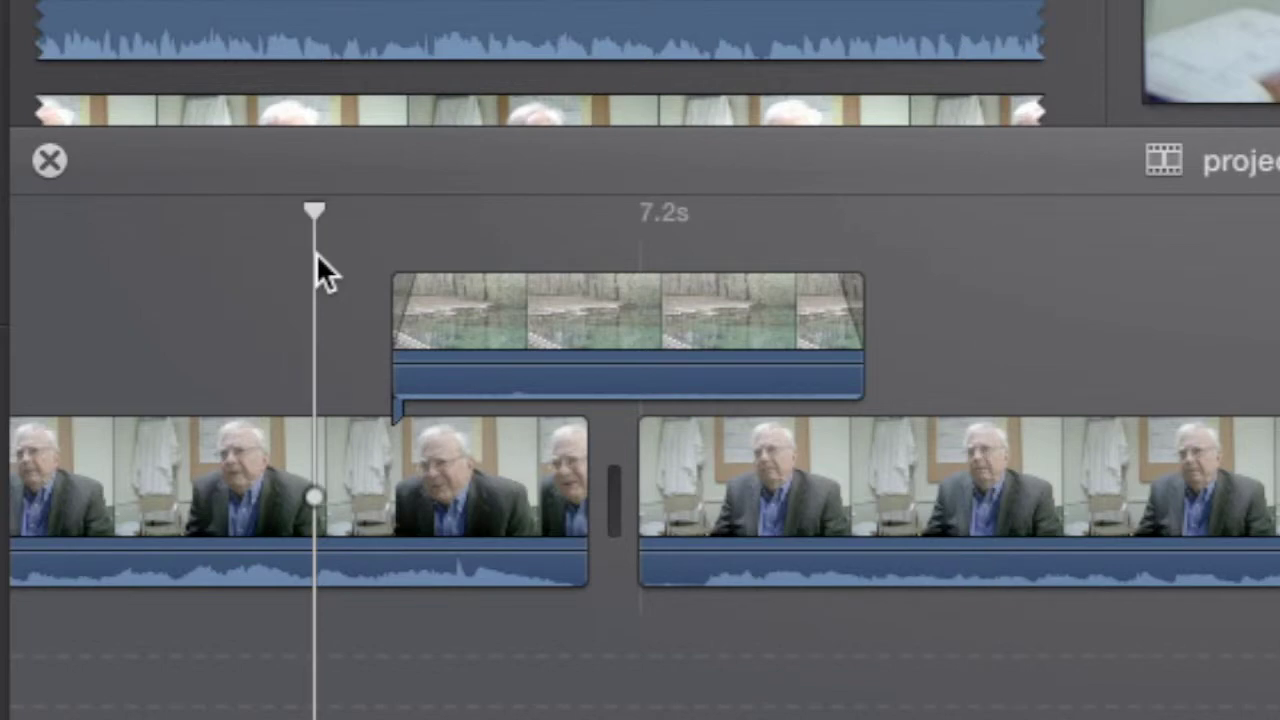
pyautogui.press('space')
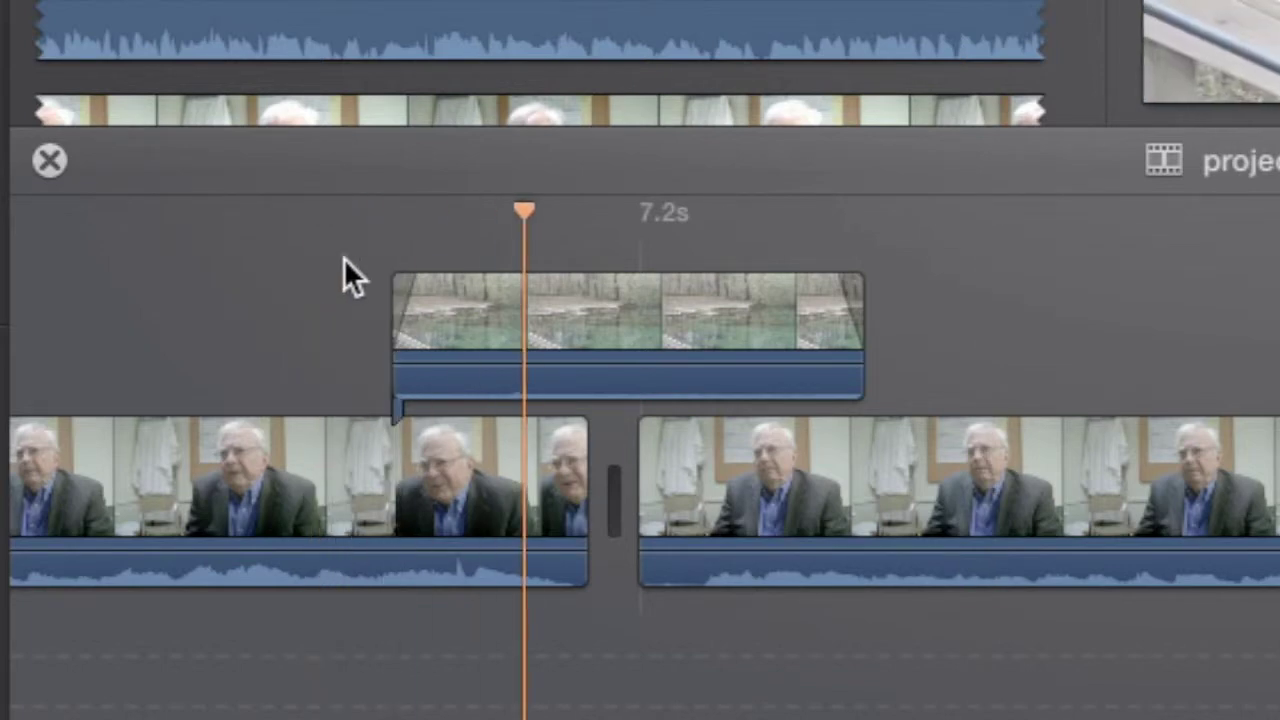
pyautogui.press('space')
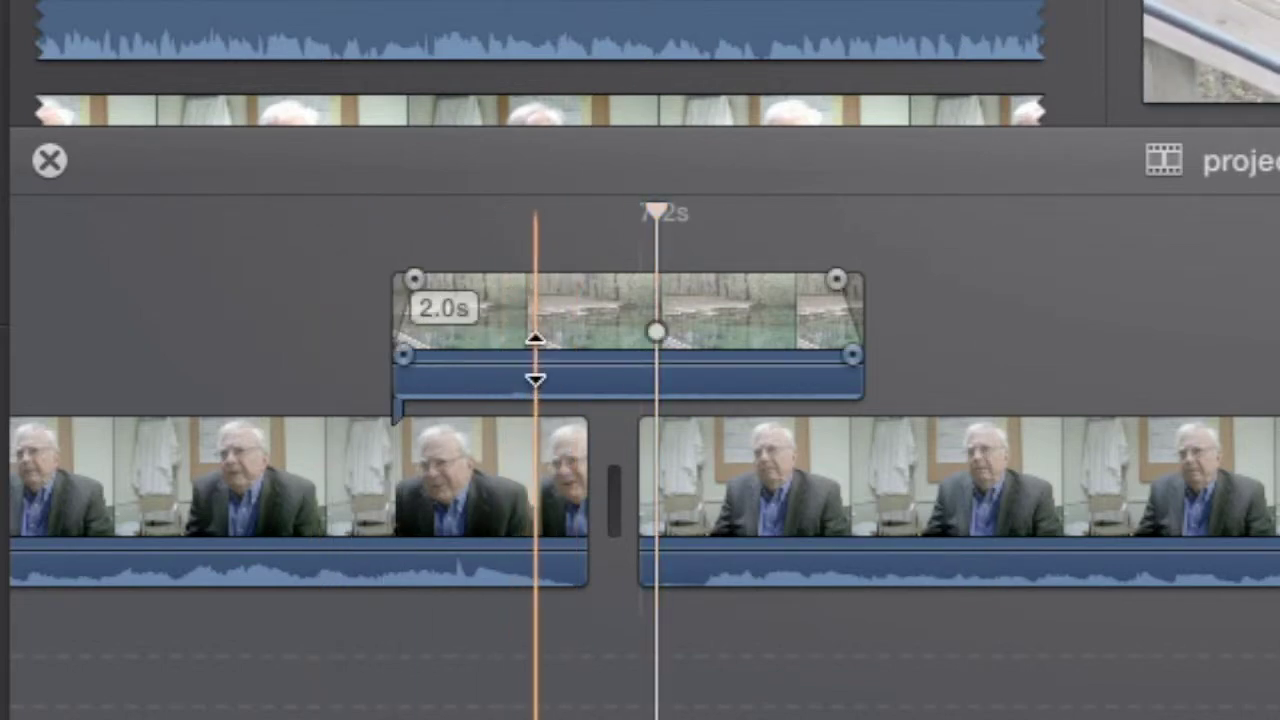
# Lower the overlaid water clip's audio volume and add an audio fade-in and an audio fade-out of about 0.2 seconds.
pyautogui.moveTo(535, 361)
pyautogui.mouseDown()
pyautogui.moveTo(535, 383)
pyautogui.moveTo(535, 372)
pyautogui.mouseUp()
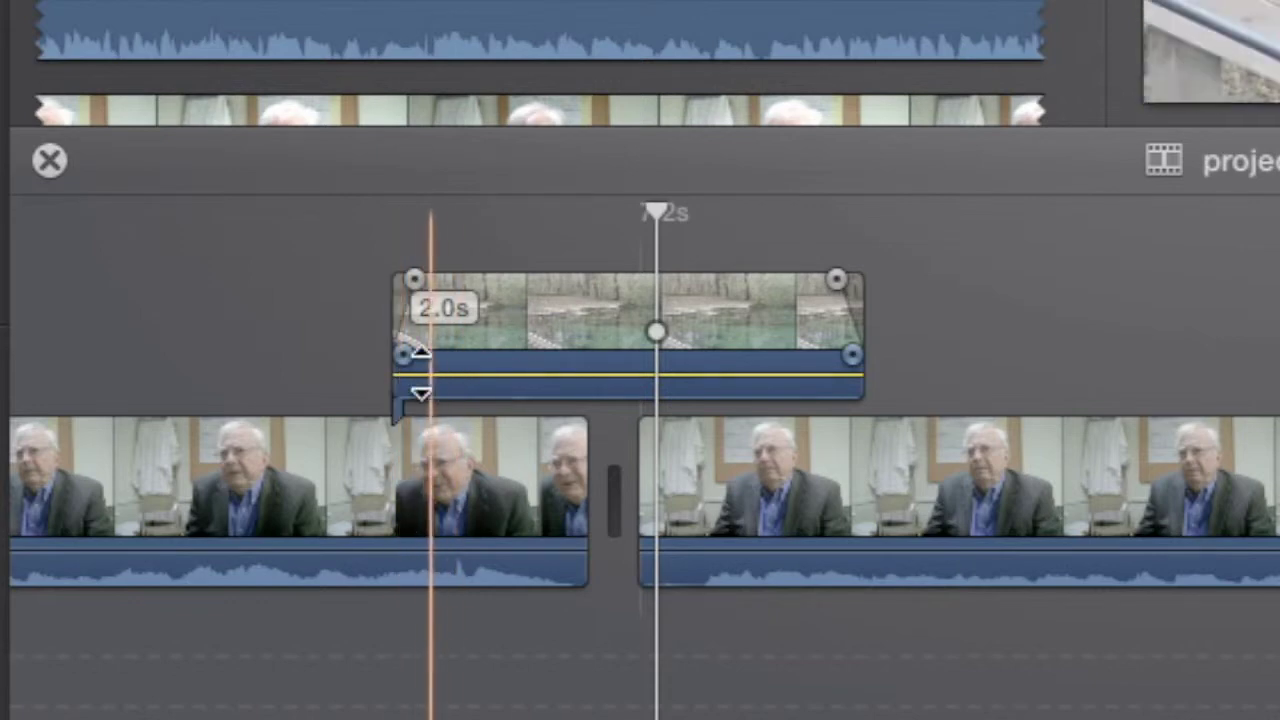
pyautogui.moveTo(400, 344)
pyautogui.mouseDown()
pyautogui.moveTo(461, 344)
pyautogui.moveTo(390, 350)
pyautogui.mouseUp()
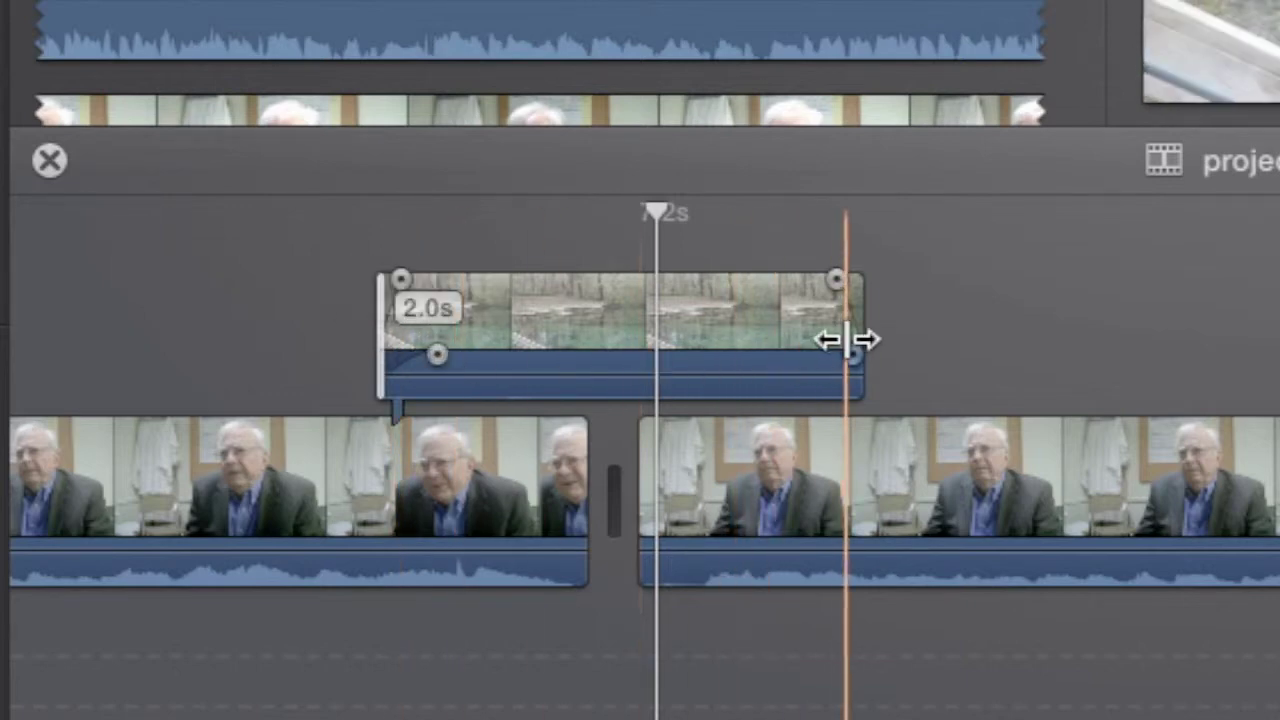
pyautogui.moveTo(847, 351); pyautogui.dragTo(784, 357)
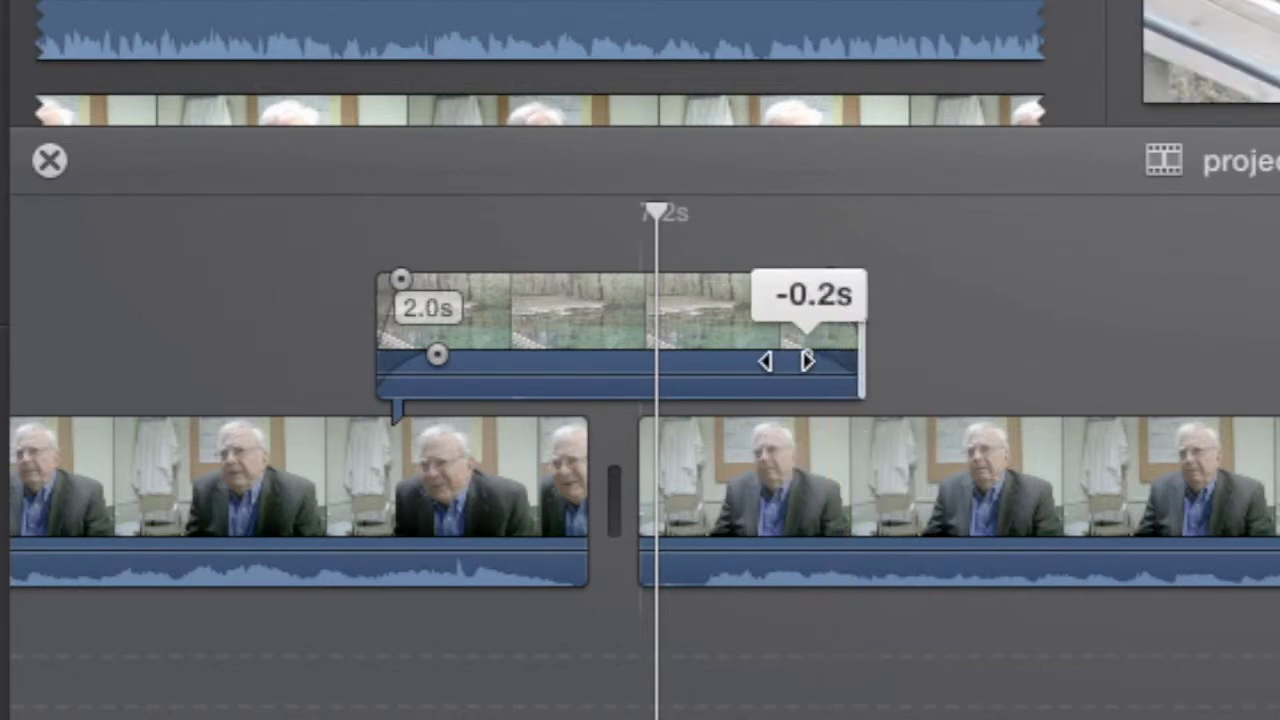
# Play the section from just before the overlaid water clip twice to review its lowered audio and fades.
pyautogui.click(344, 256)
pyautogui.press('space')
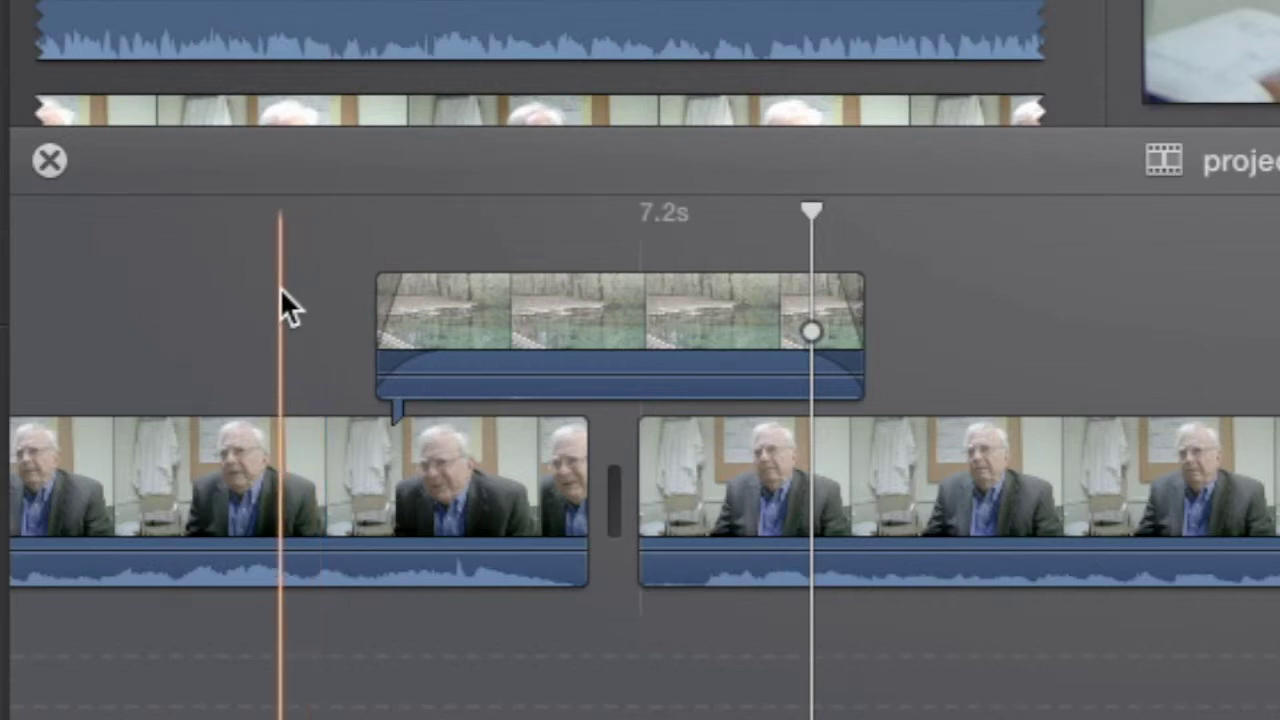
pyautogui.click(281, 300)
pyautogui.press('space')
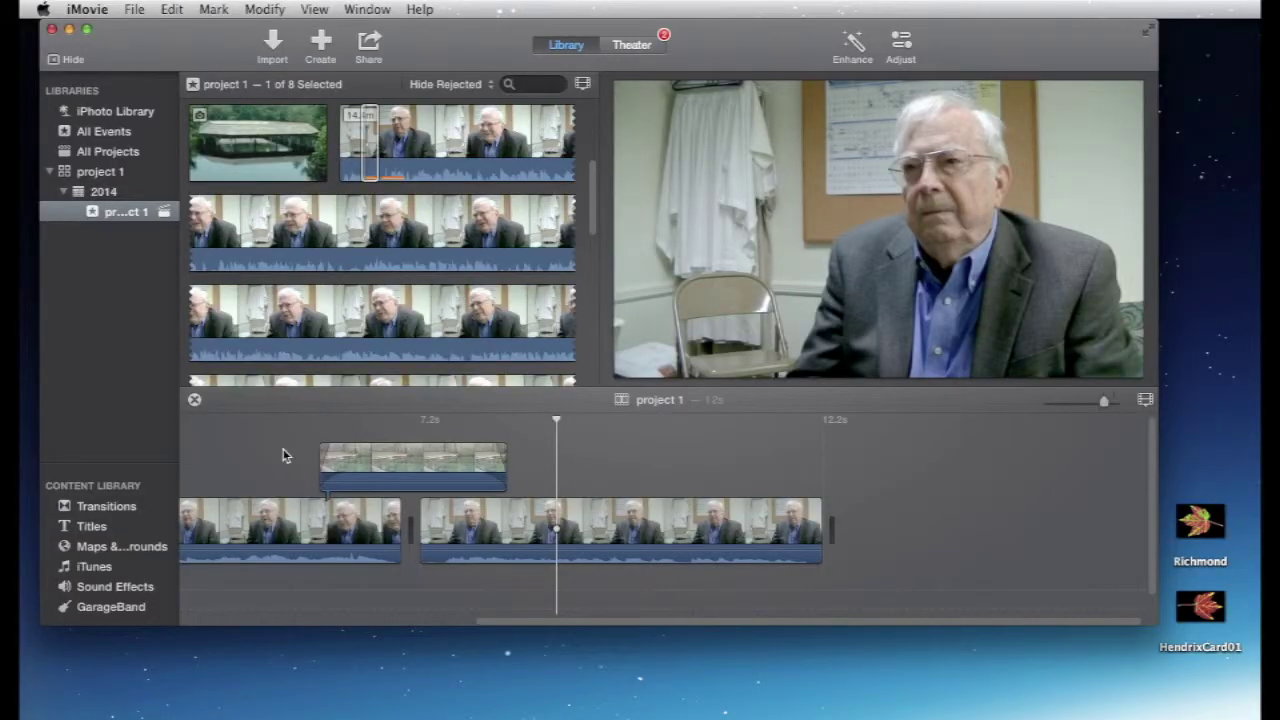
# Move the water clip back into the main track between the two interview clips and play across the cut to review it.
pyautogui.click(403, 463)
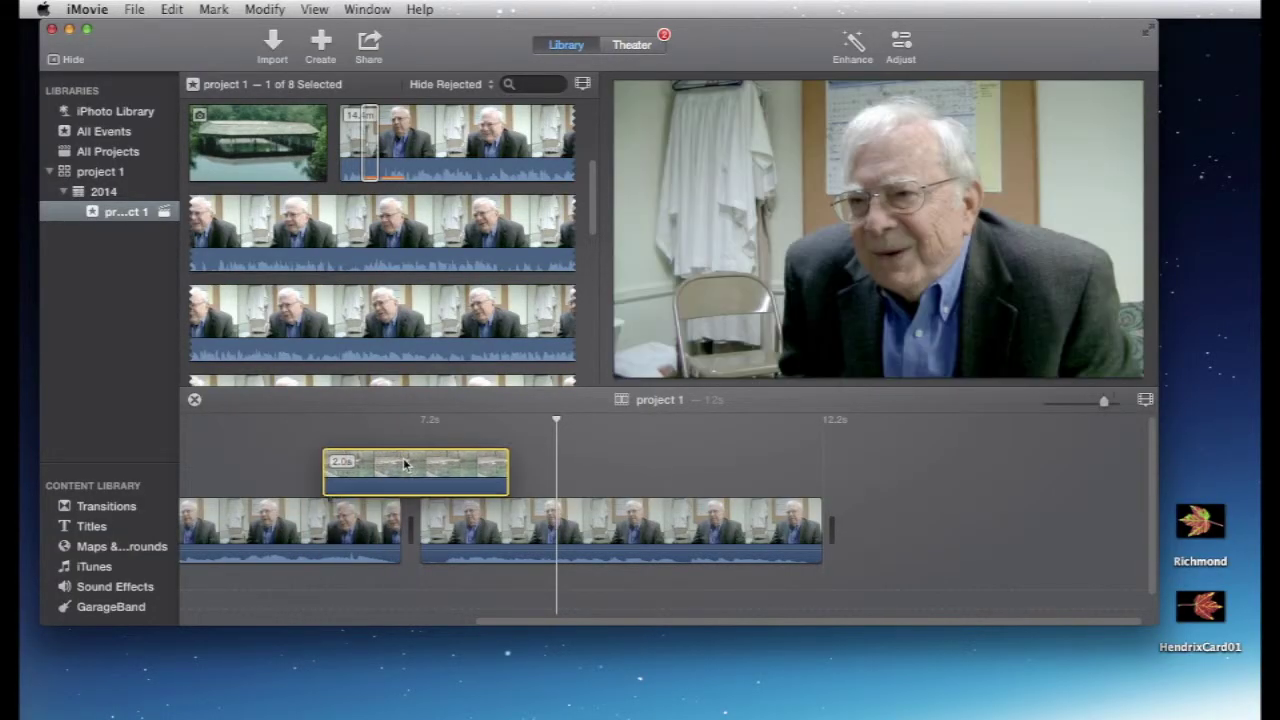
pyautogui.moveTo(404, 463); pyautogui.dragTo(500, 532)
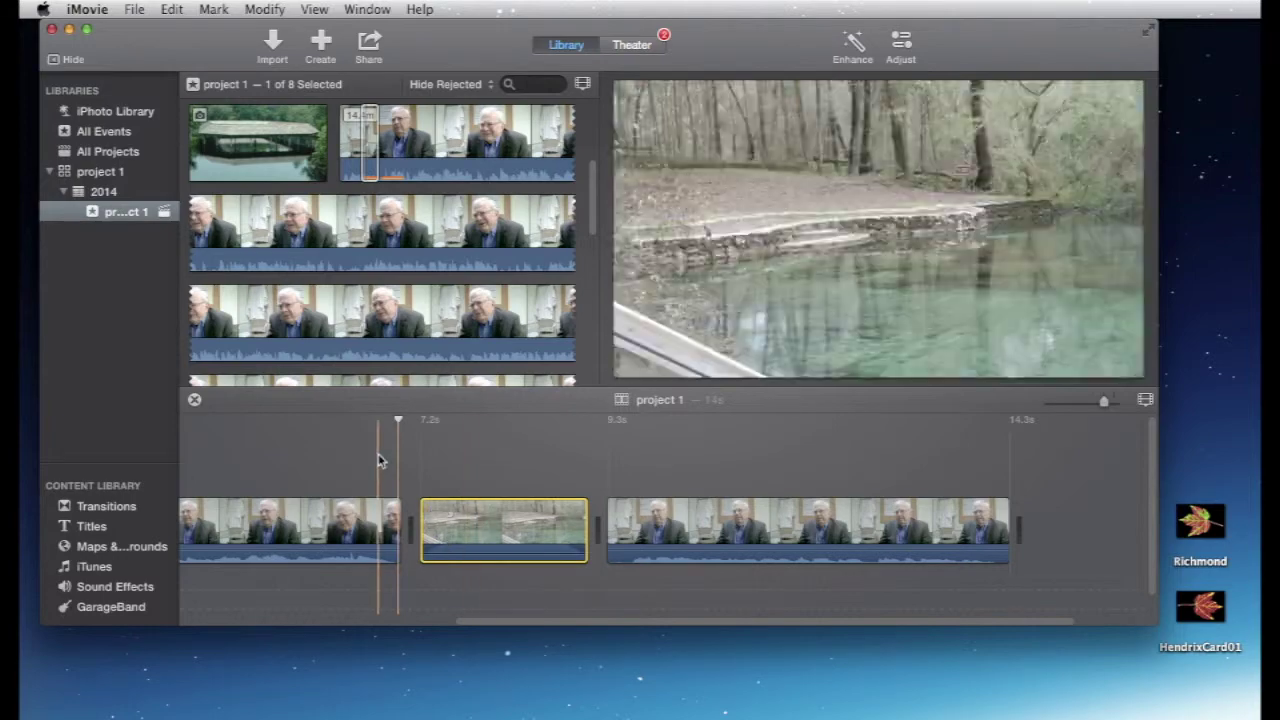
pyautogui.click(376, 450)
pyautogui.press('space')
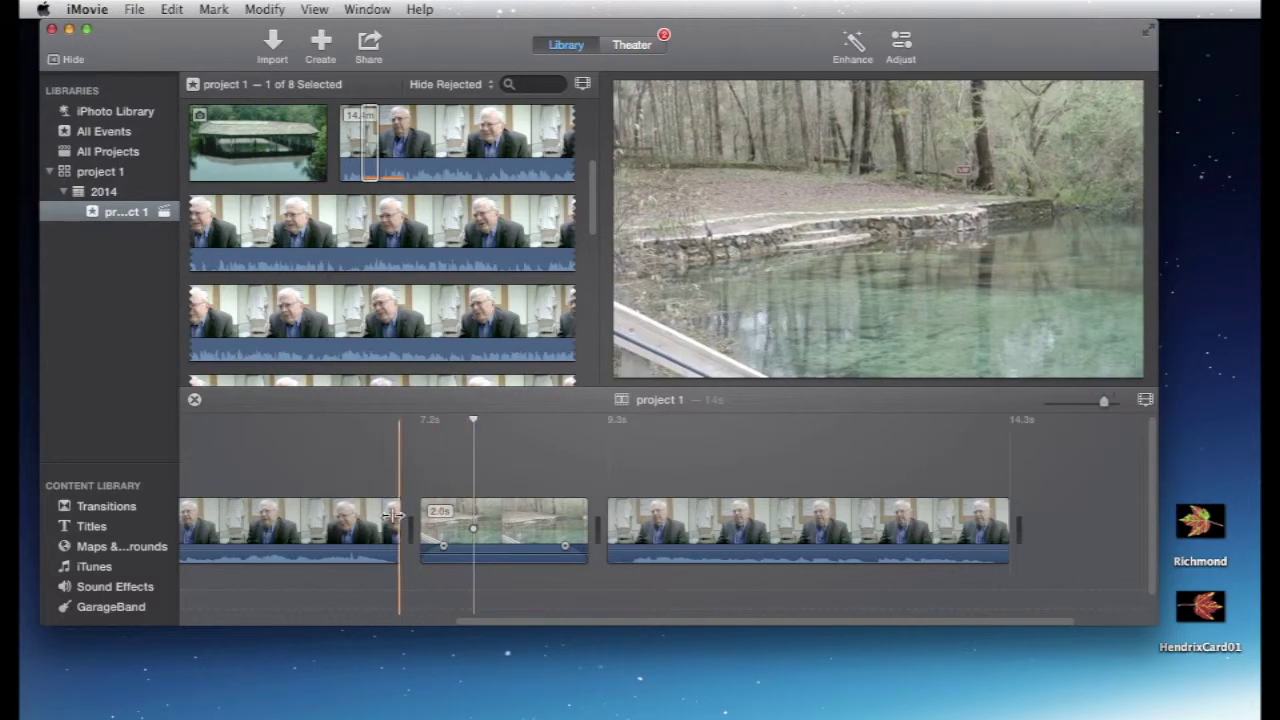
pyautogui.click(372, 487)
pyautogui.press('space')
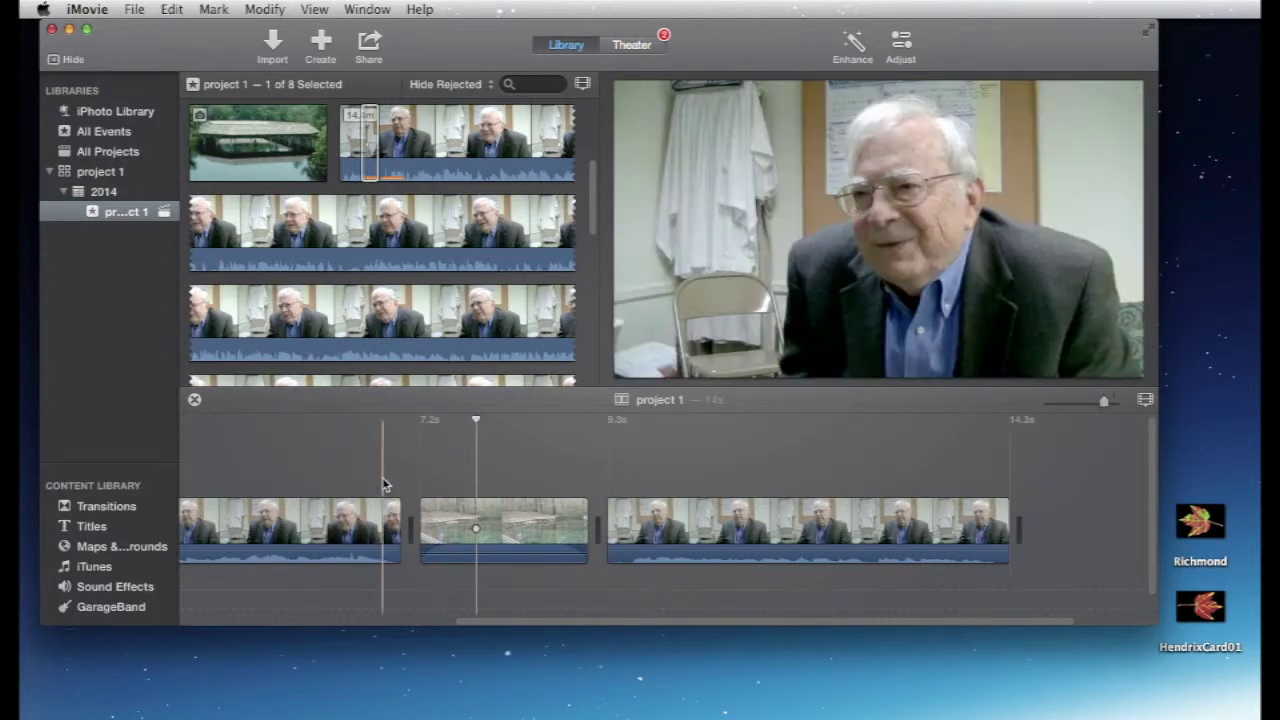
pyautogui.press('space')
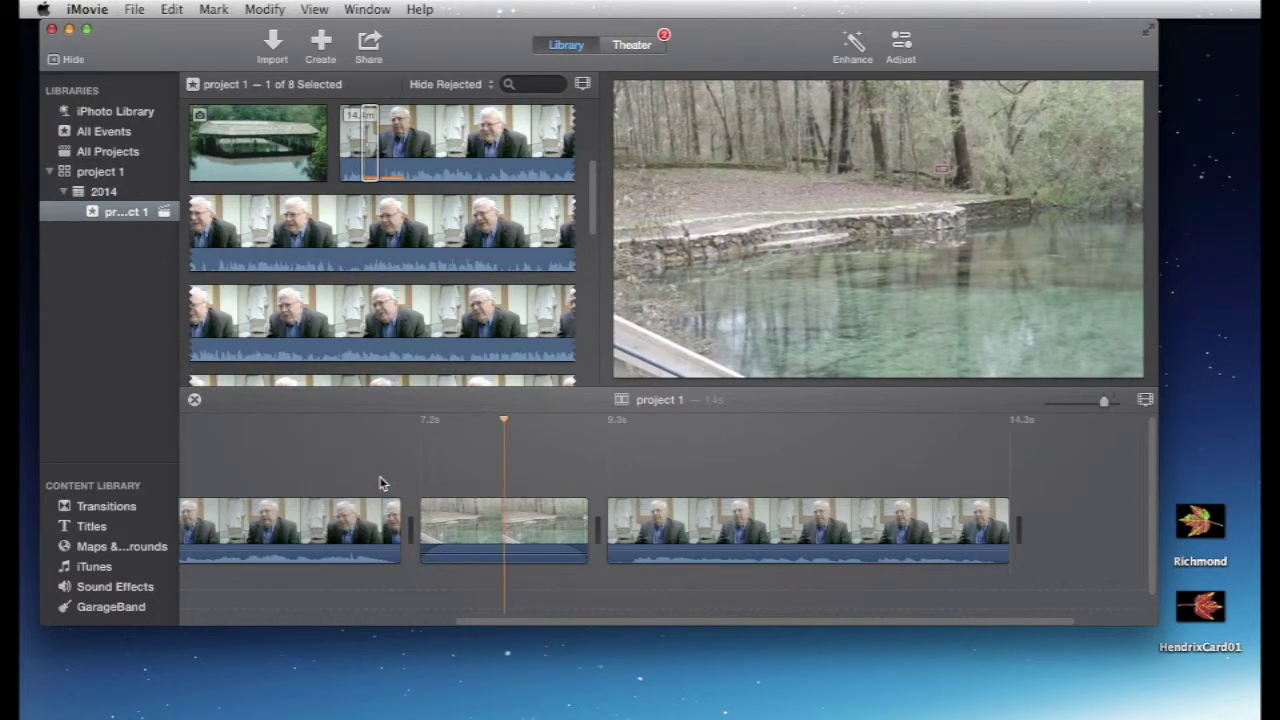
pyautogui.press('space')
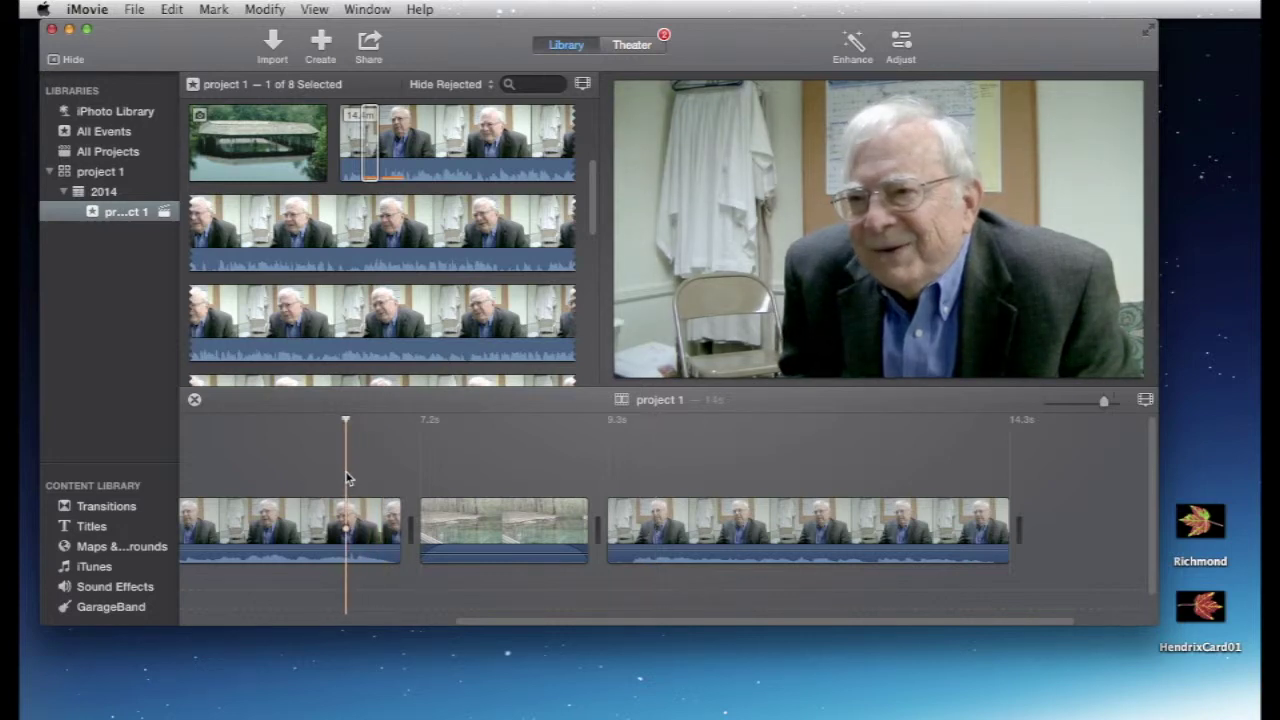
# Play across the cut from the first interview clip into the water clip, and open the water clip in the Clip Trimmer.
pyautogui.press('space')
pyautogui.press('space')
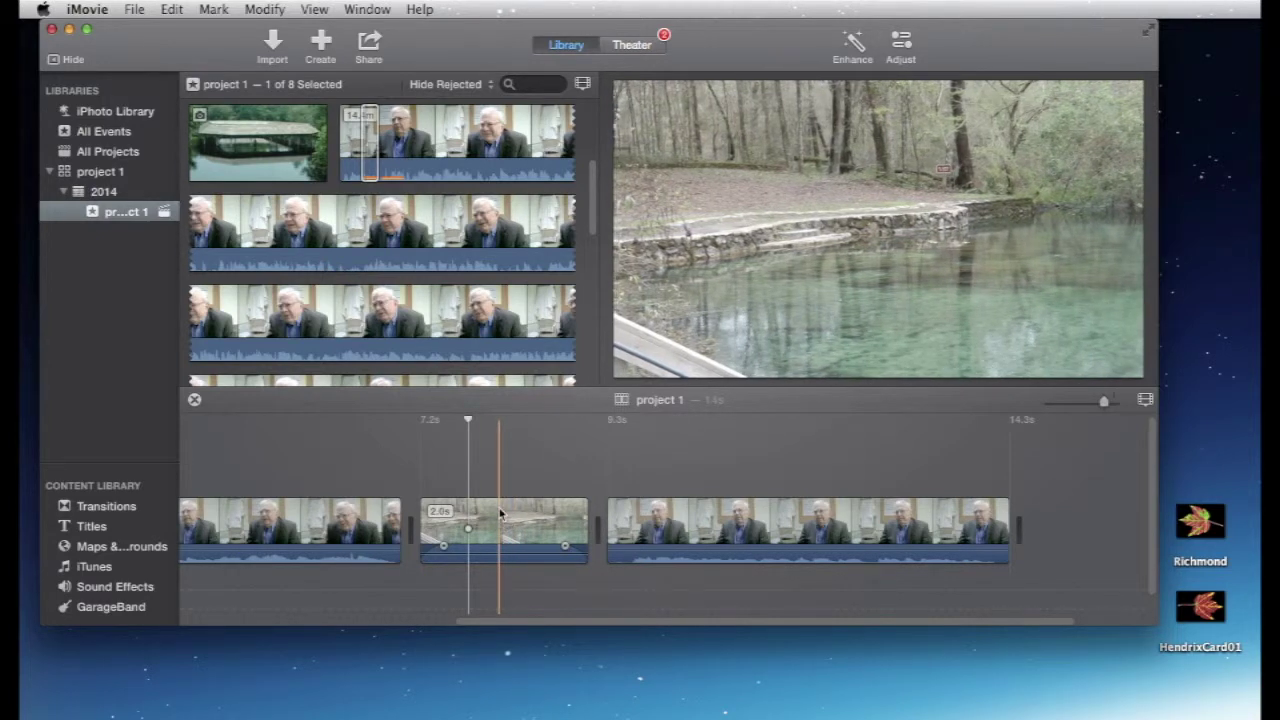
pyautogui.click(481, 512)
pyautogui.rightClick(481, 508)
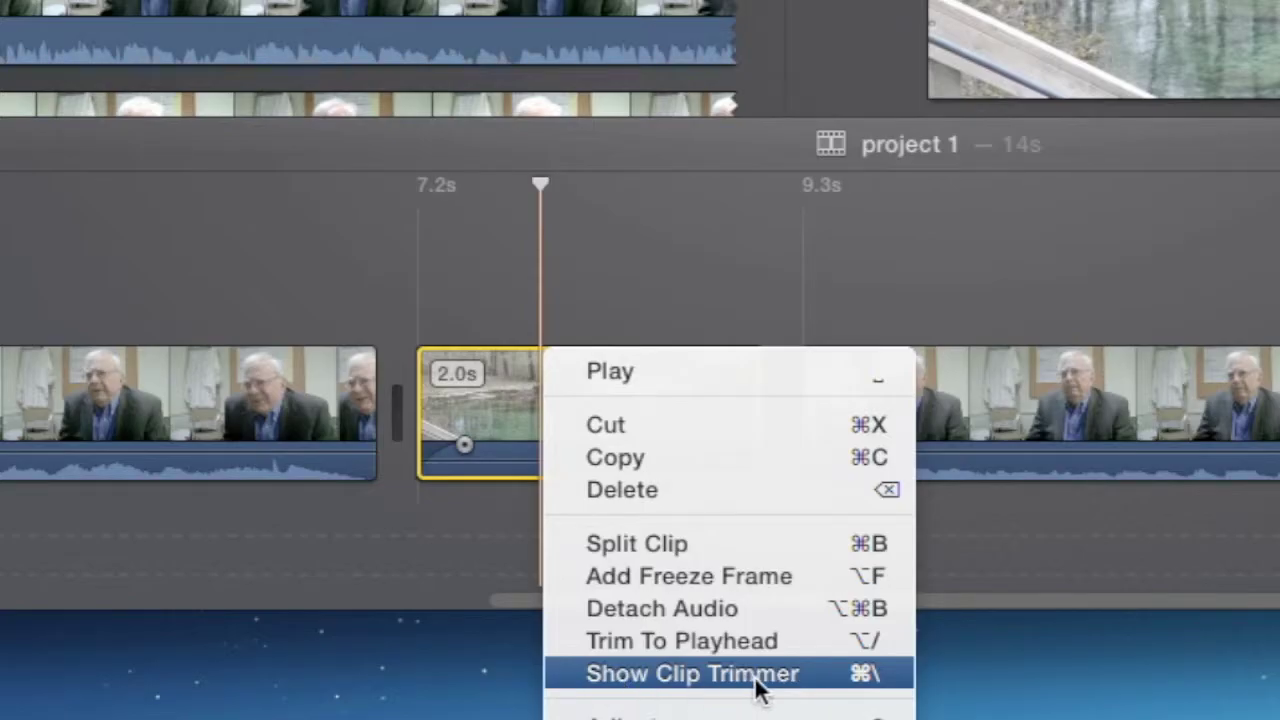
pyautogui.click(706, 677)
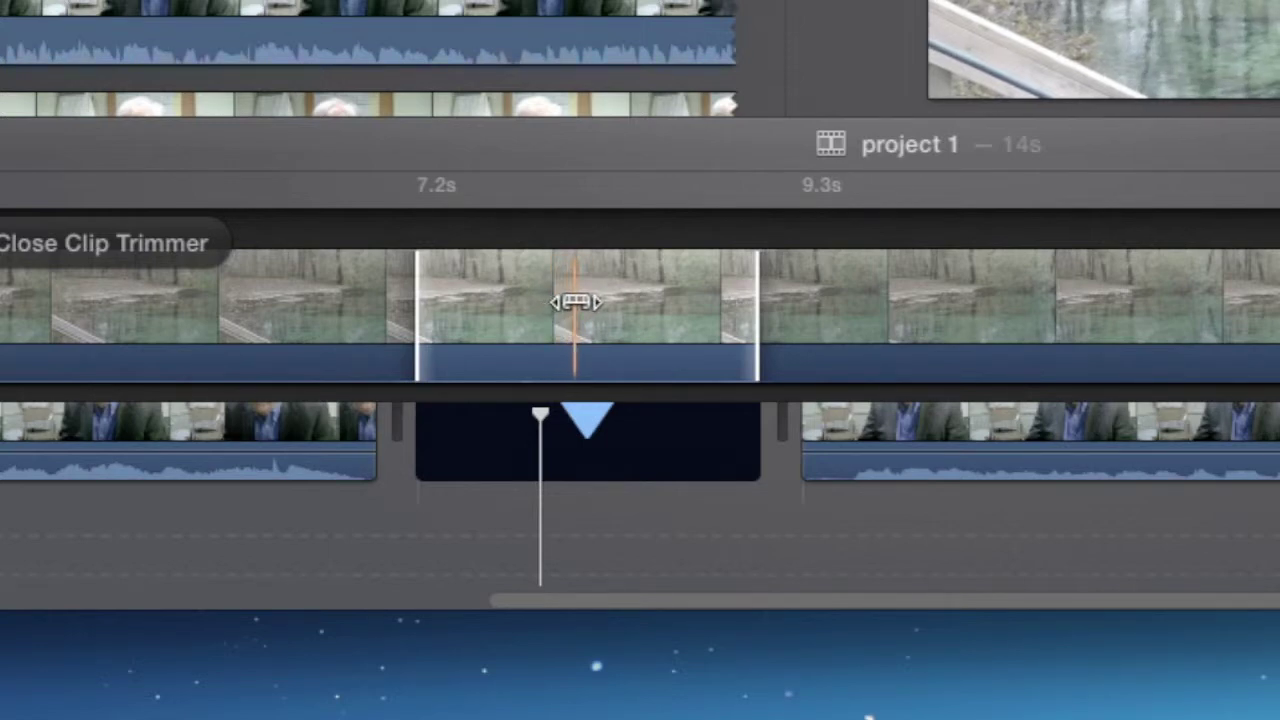
# Slip the water clip's footage within its 2.0 s window to use a different section of the source, and close the Clip Trimmer.
pyautogui.moveTo(583, 296); pyautogui.dragTo(457, 326)
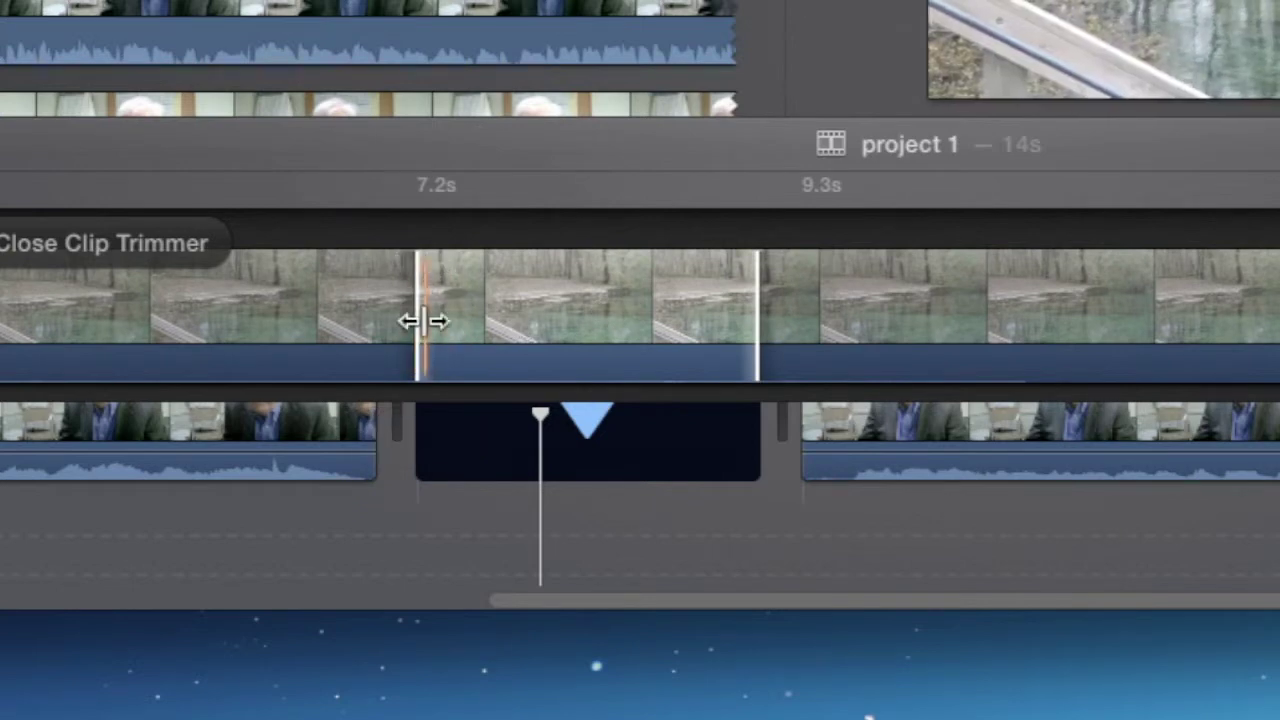
pyautogui.moveTo(645, 311); pyautogui.dragTo(584, 318)
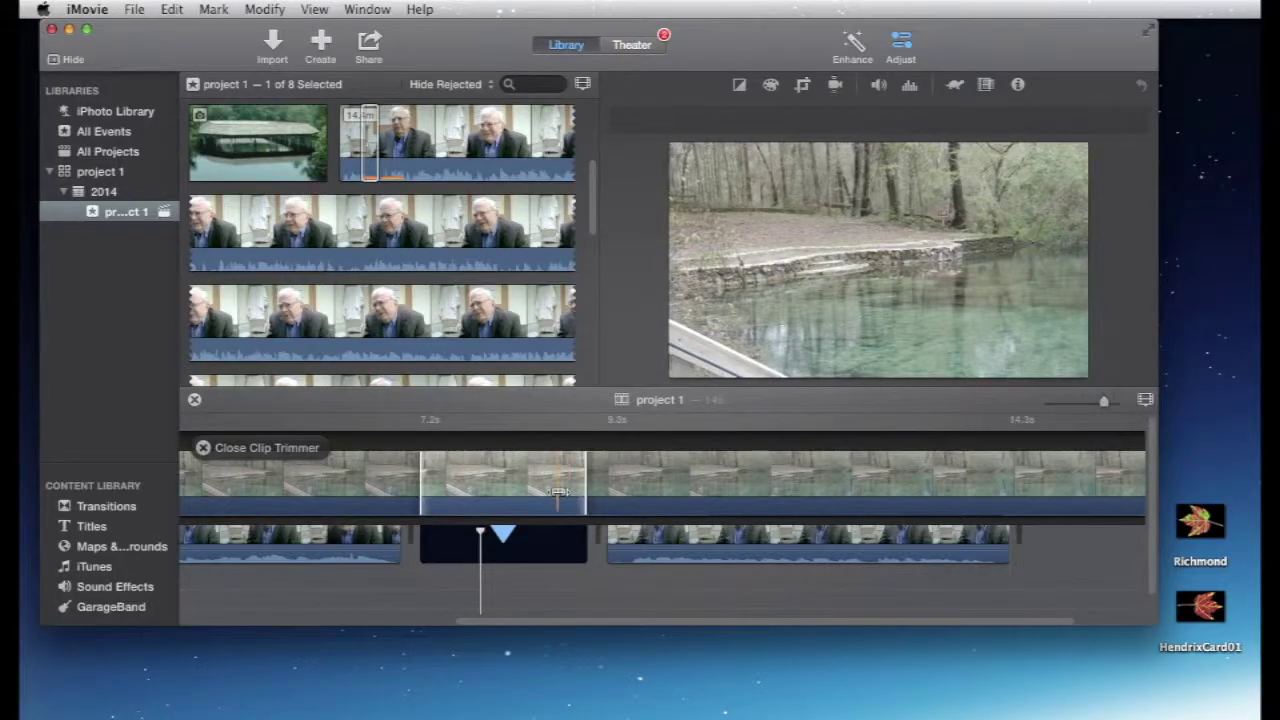
pyautogui.moveTo(559, 492); pyautogui.dragTo(620, 490)
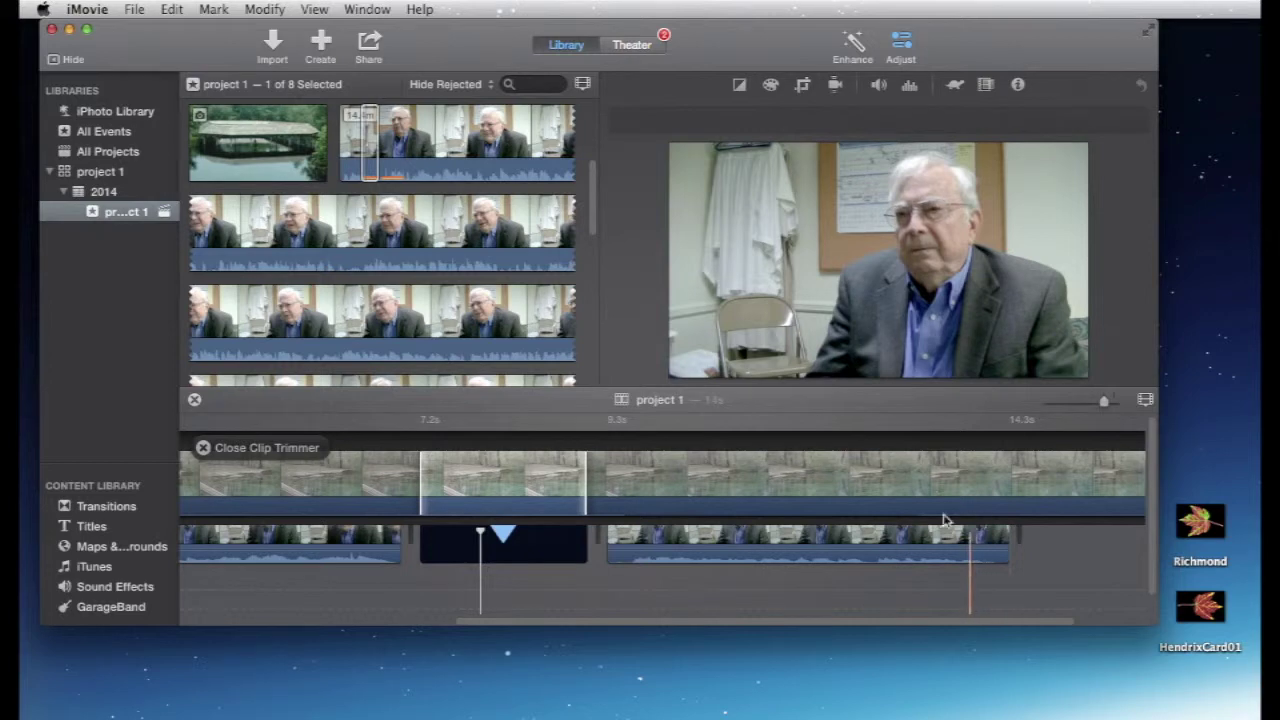
pyautogui.moveTo(515, 473); pyautogui.dragTo(440, 477)
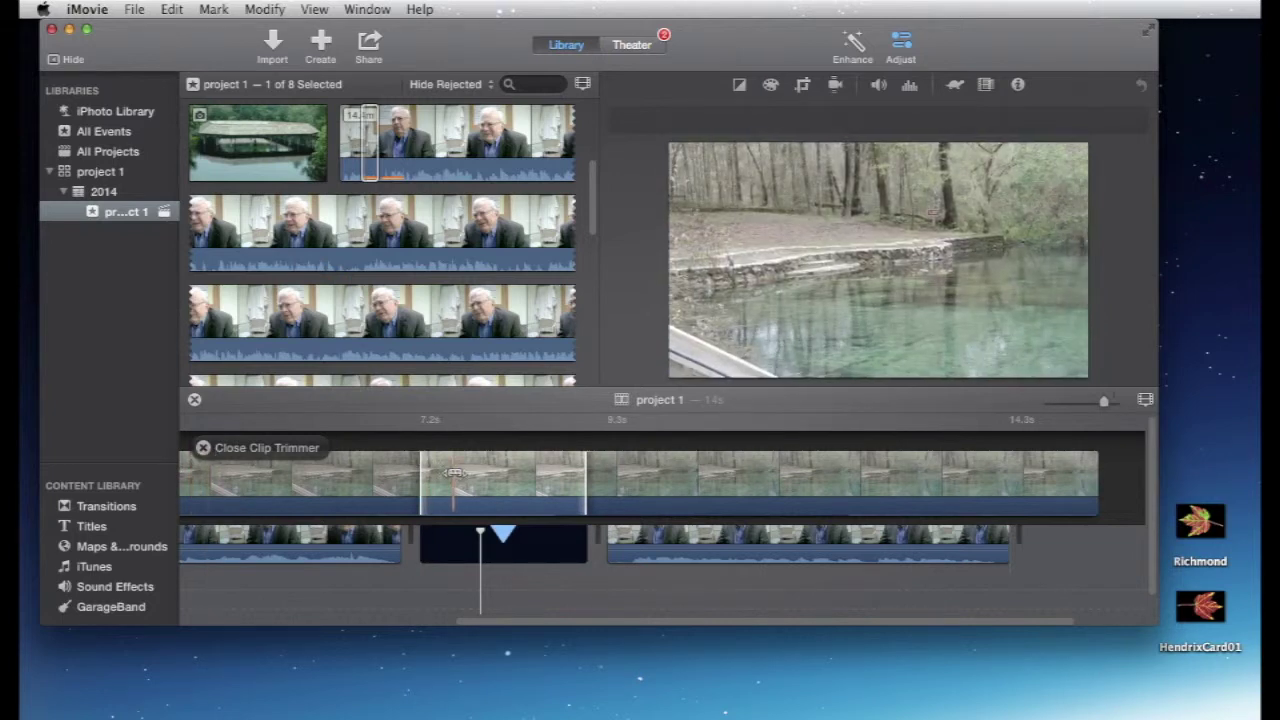
pyautogui.moveTo(440, 477); pyautogui.dragTo(279, 479)
pyautogui.moveTo(523, 479); pyautogui.dragTo(523, 480)
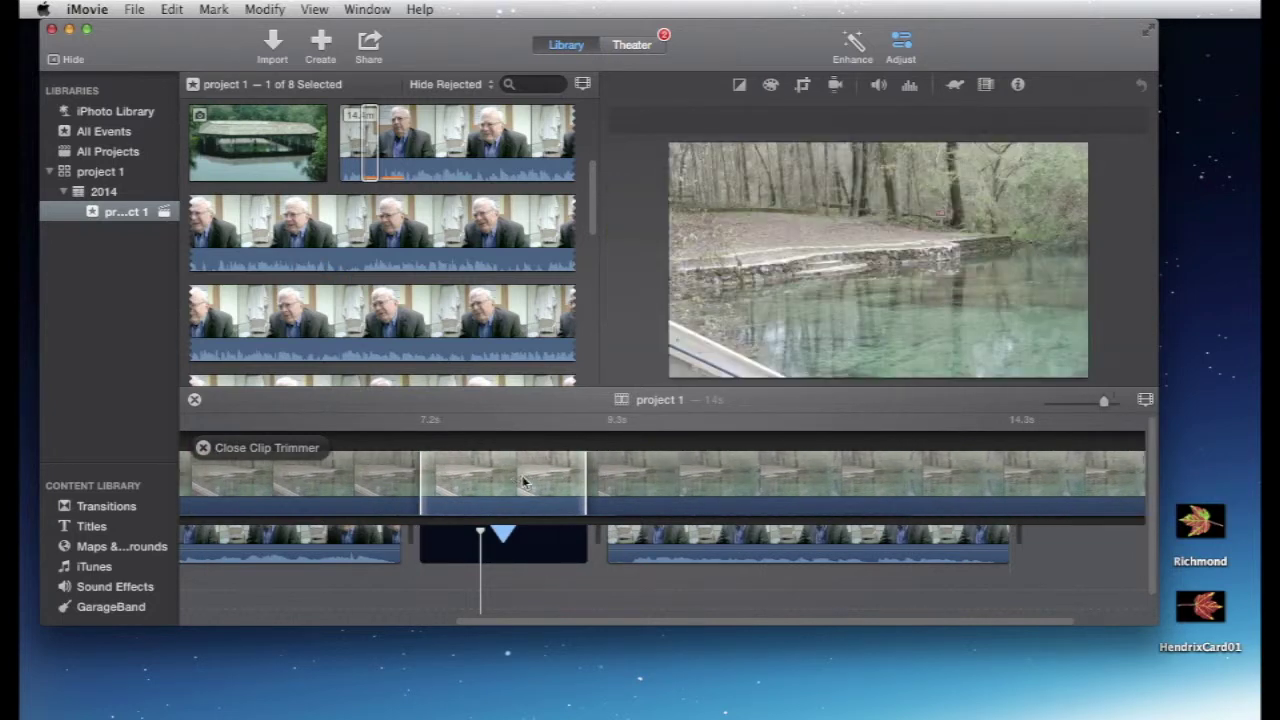
pyautogui.click(204, 449)
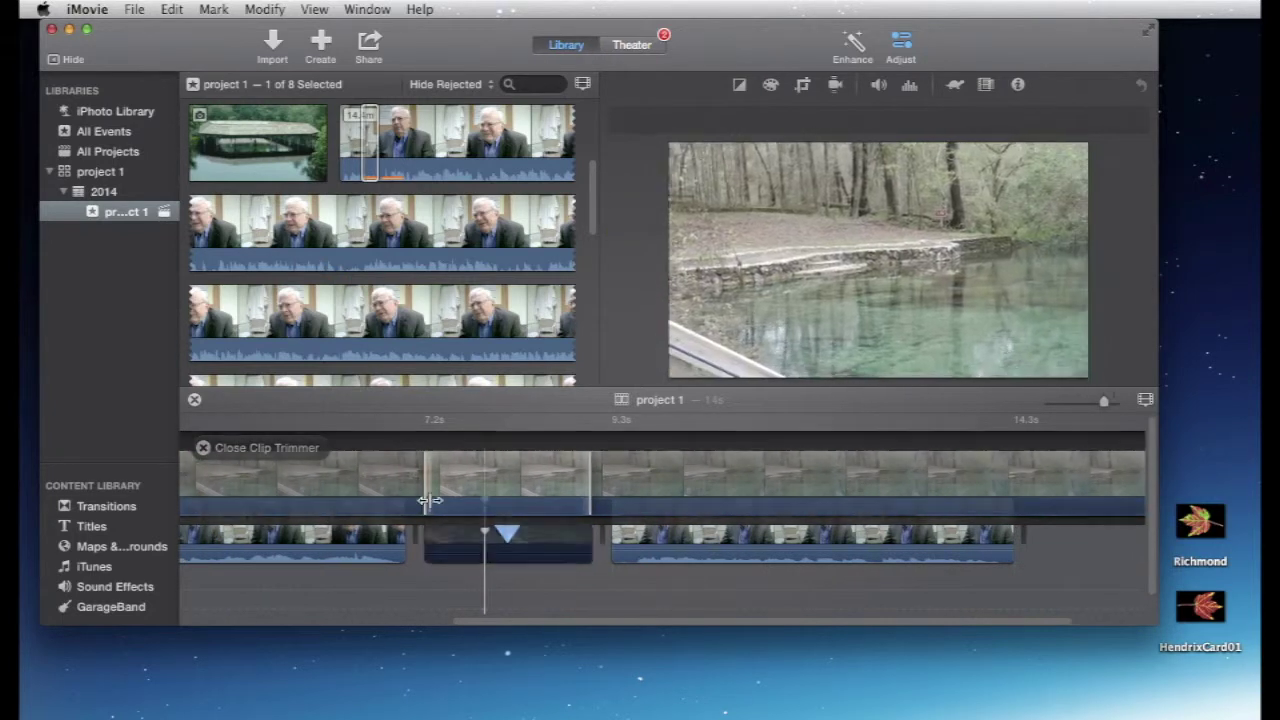
# Extend the end of the water clip in the timeline by about 0.5 s.
pyautogui.click(445, 520)
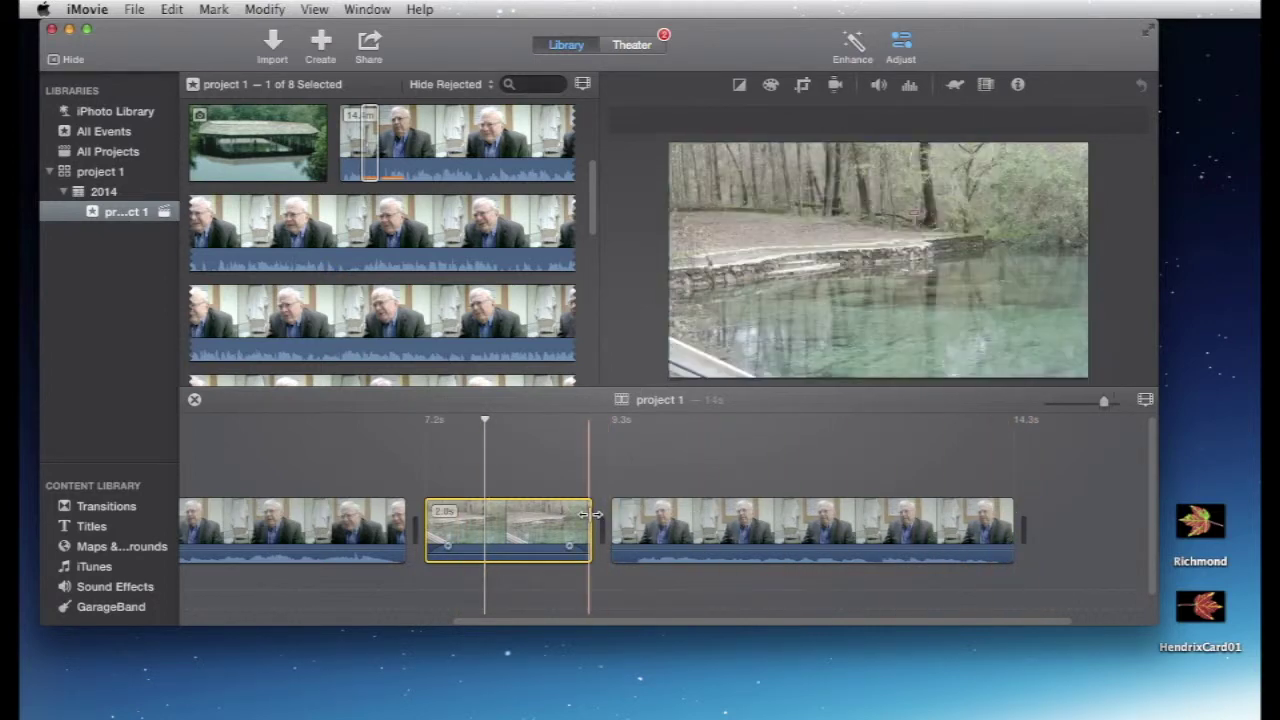
pyautogui.moveTo(592, 514); pyautogui.dragTo(638, 512)
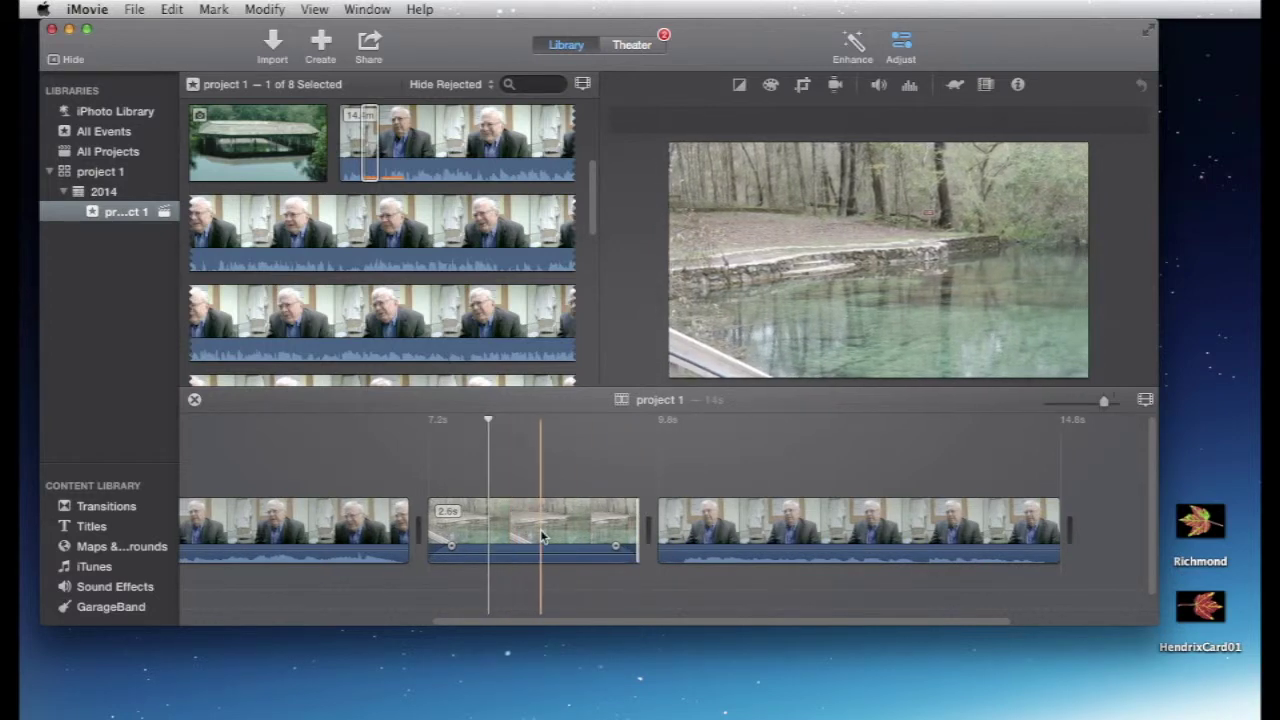
# Overlay the pavilion photo as a cutaway about 0.7 s into the first interview clip, with a 0.4 s fade.
pyautogui.hscroll(-5, 341, 527)
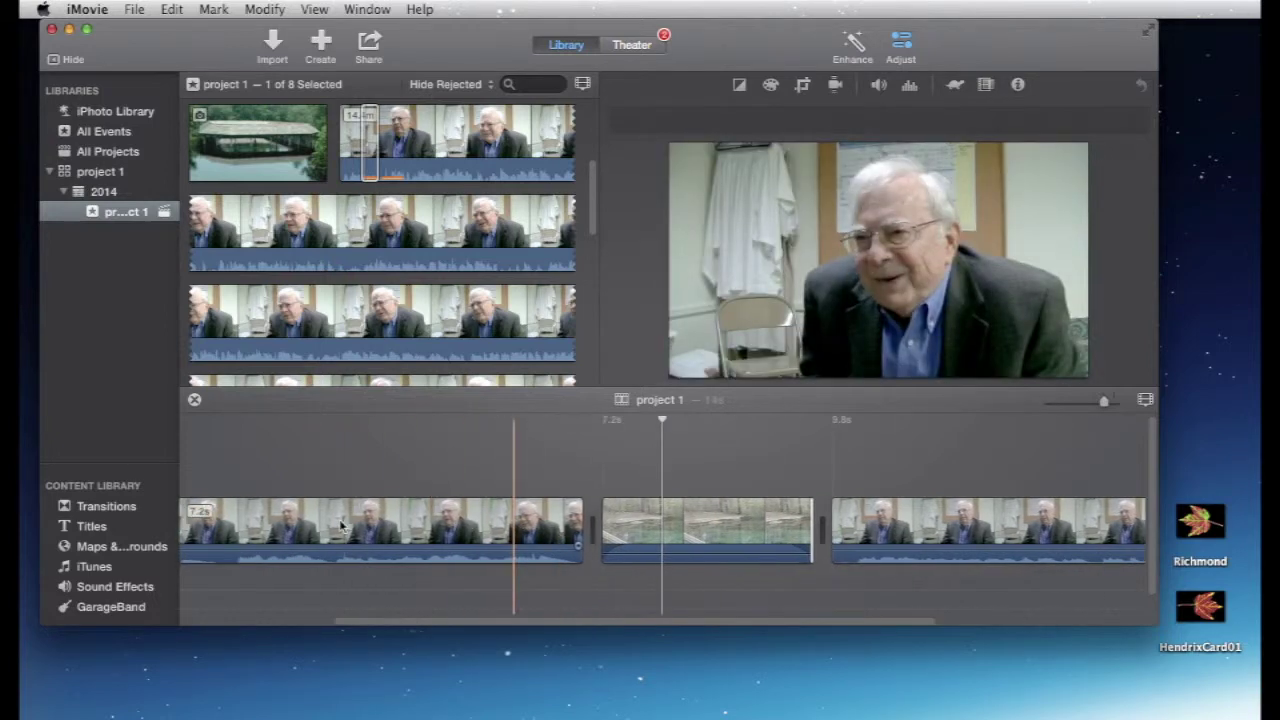
pyautogui.hscroll(-5, 341, 525)
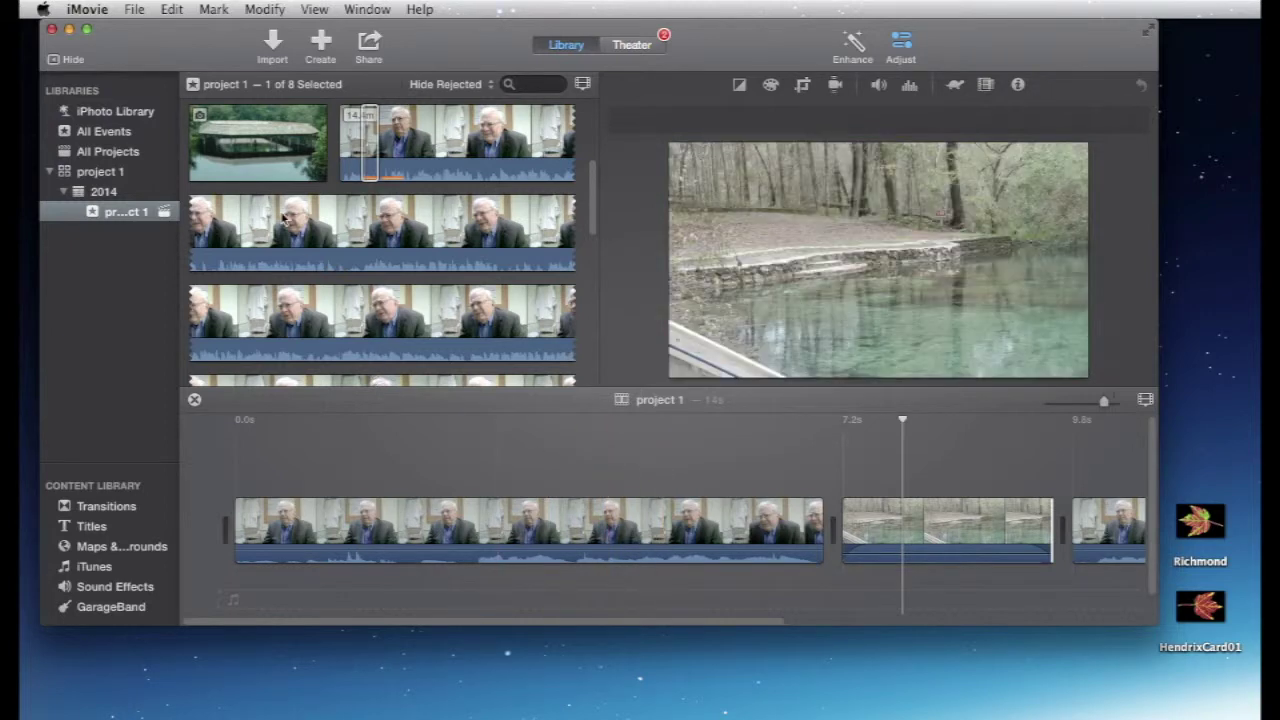
pyautogui.click(253, 132)
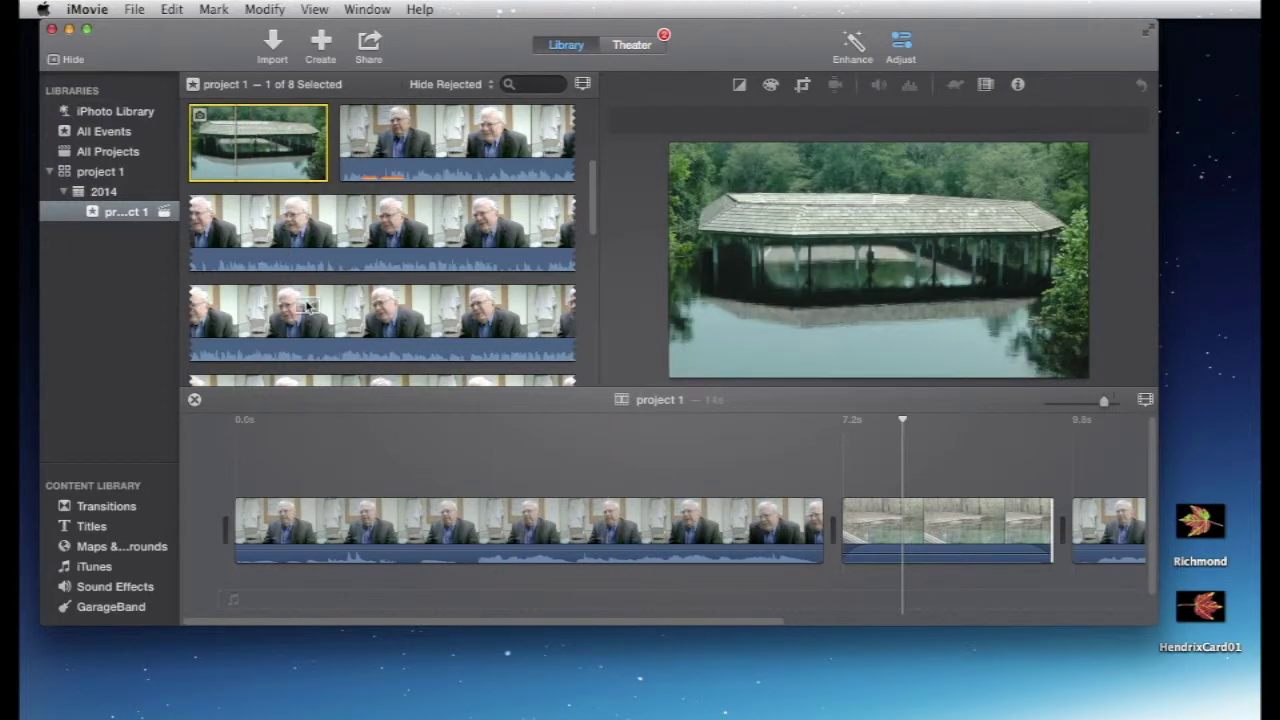
pyautogui.moveTo(310, 305); pyautogui.dragTo(349, 458)
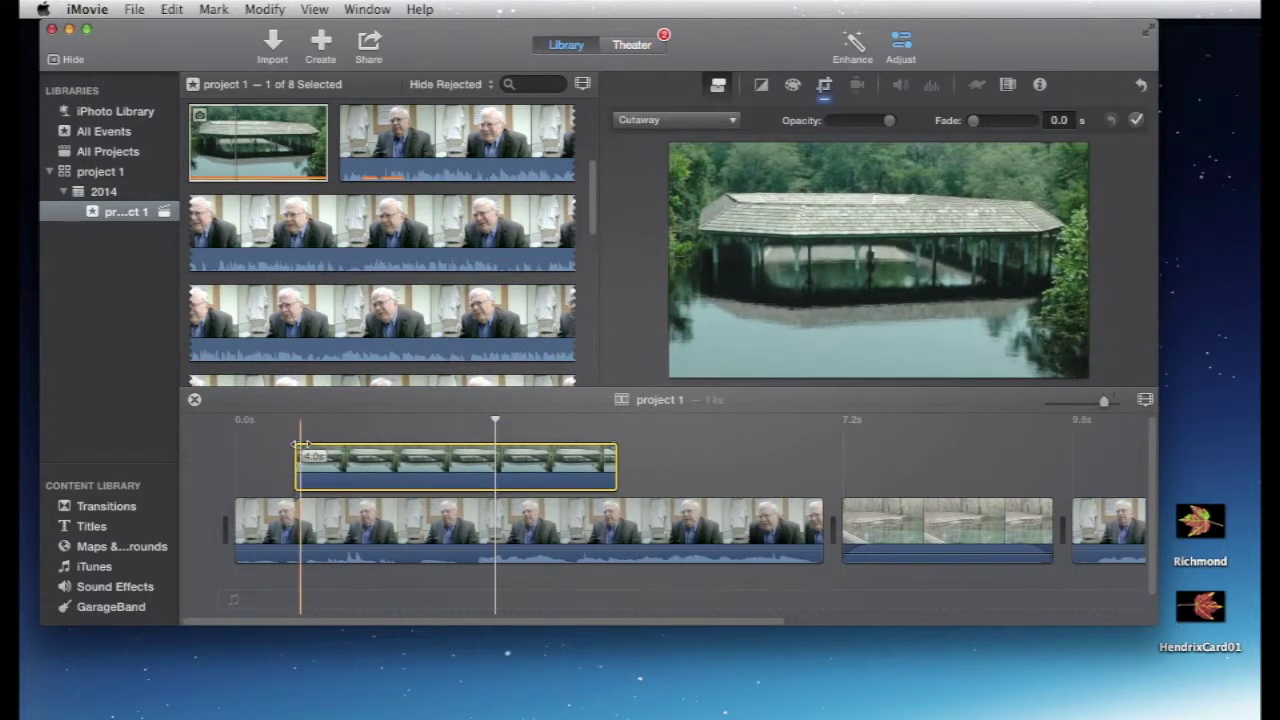
pyautogui.moveTo(294, 449); pyautogui.dragTo(327, 447)
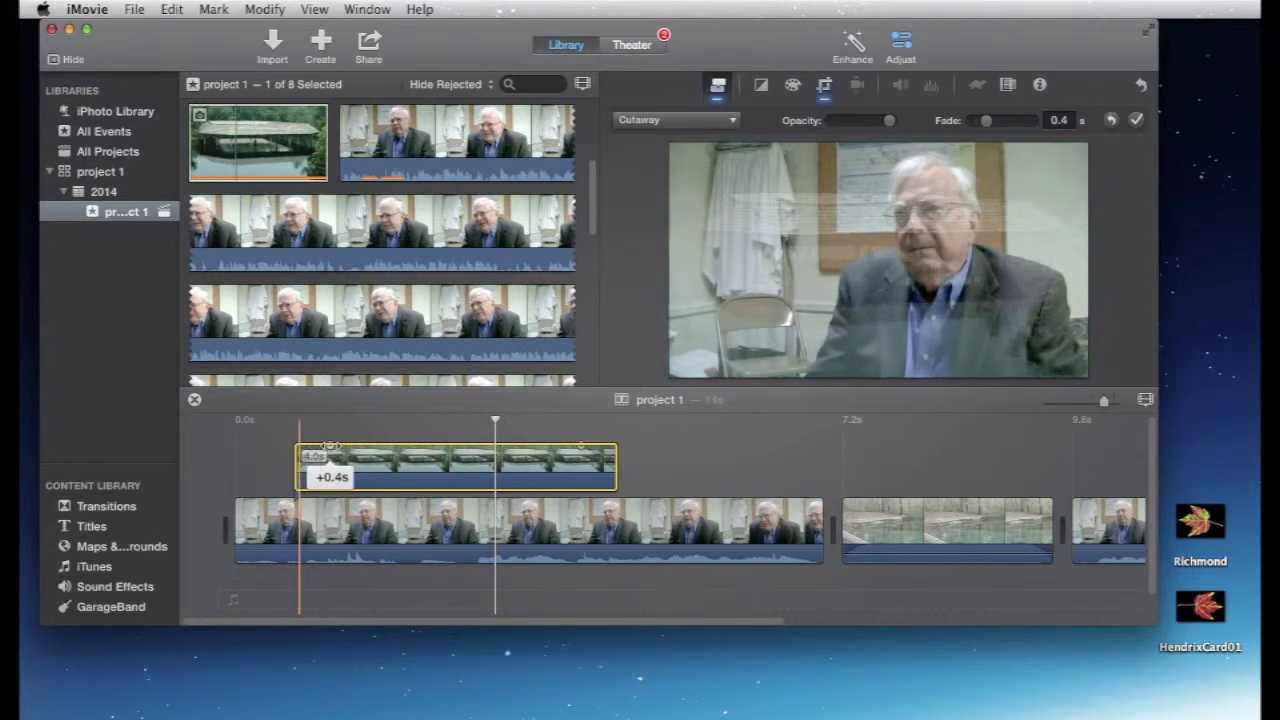
pyautogui.click(268, 441)
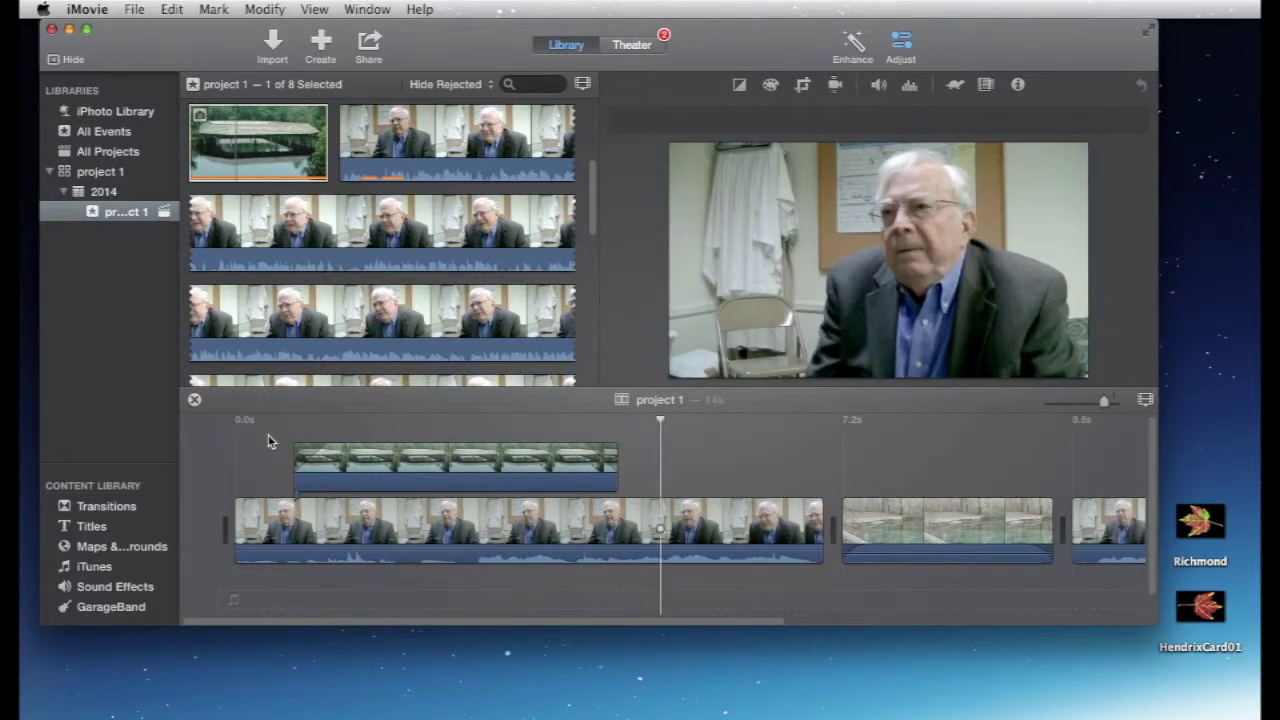
# Trim the end of the overlaid pavilion photo to 3.7 s and move it over the later part of the first interview clip.
pyautogui.click(416, 458)
pyautogui.moveTo(600, 467)
pyautogui.mouseDown()
pyautogui.moveTo(403, 467)
pyautogui.moveTo(599, 467)
pyautogui.mouseUp()
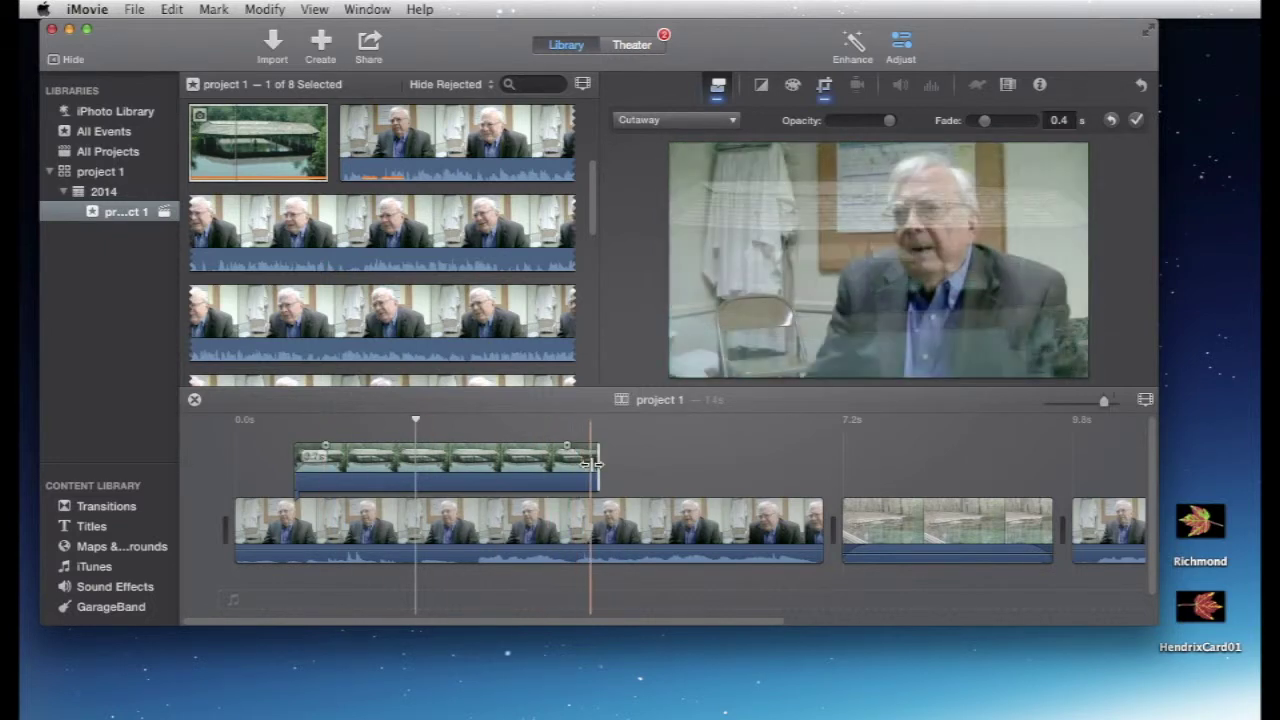
pyautogui.click(367, 465)
pyautogui.moveTo(367, 465); pyautogui.dragTo(592, 482)
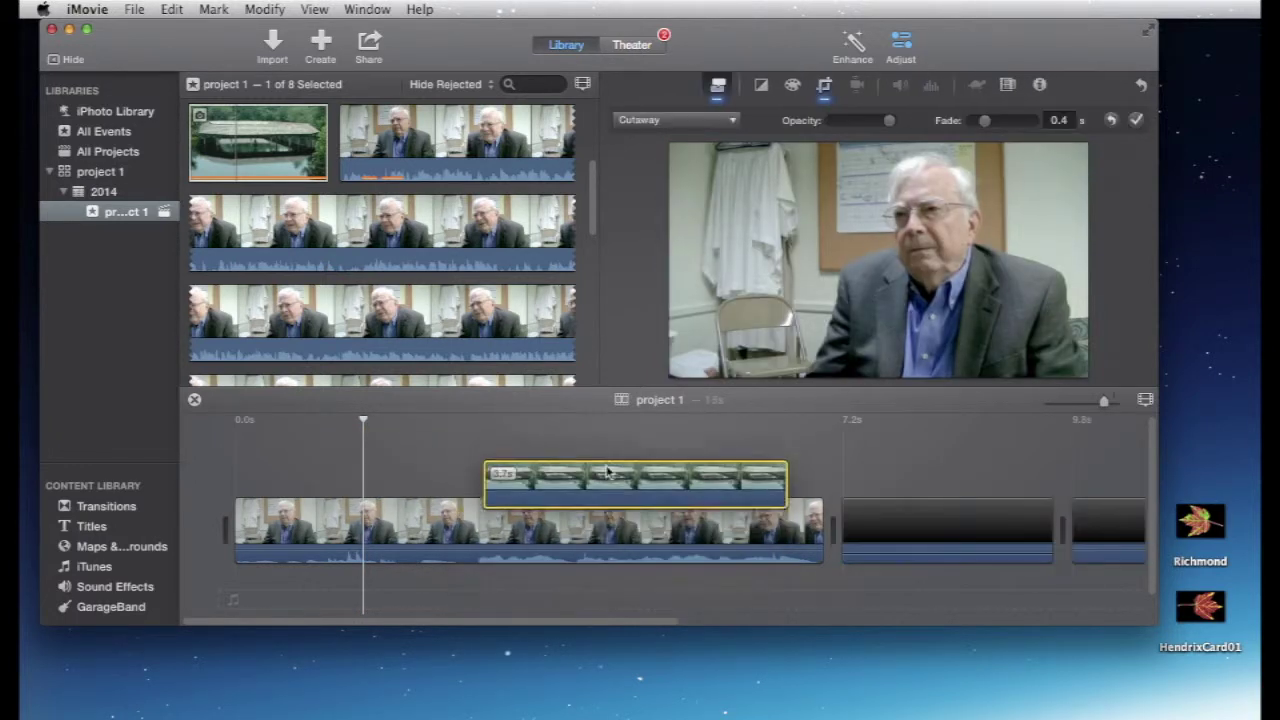
# Move the pavilion photo into the main track, directly after the second interview clip.
pyautogui.hscroll(5, 586, 470)
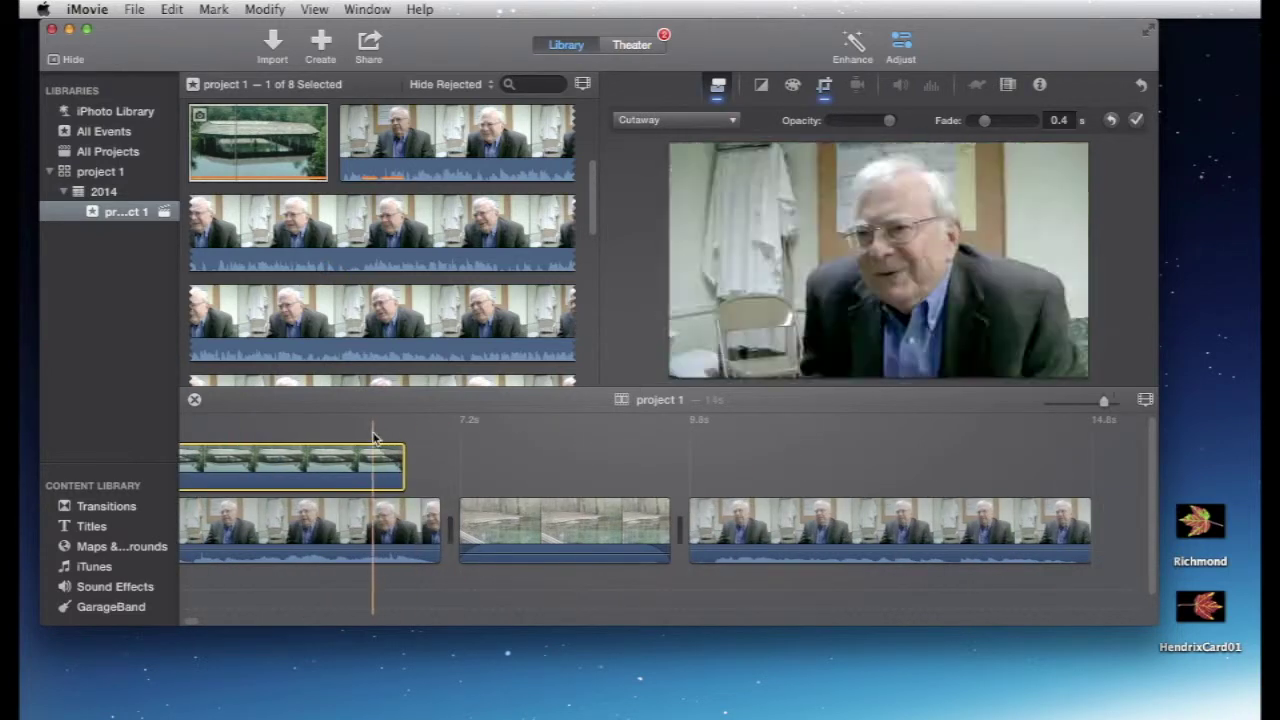
pyautogui.moveTo(302, 463); pyautogui.dragTo(1133, 548)
pyautogui.hscroll(10, 978, 464)
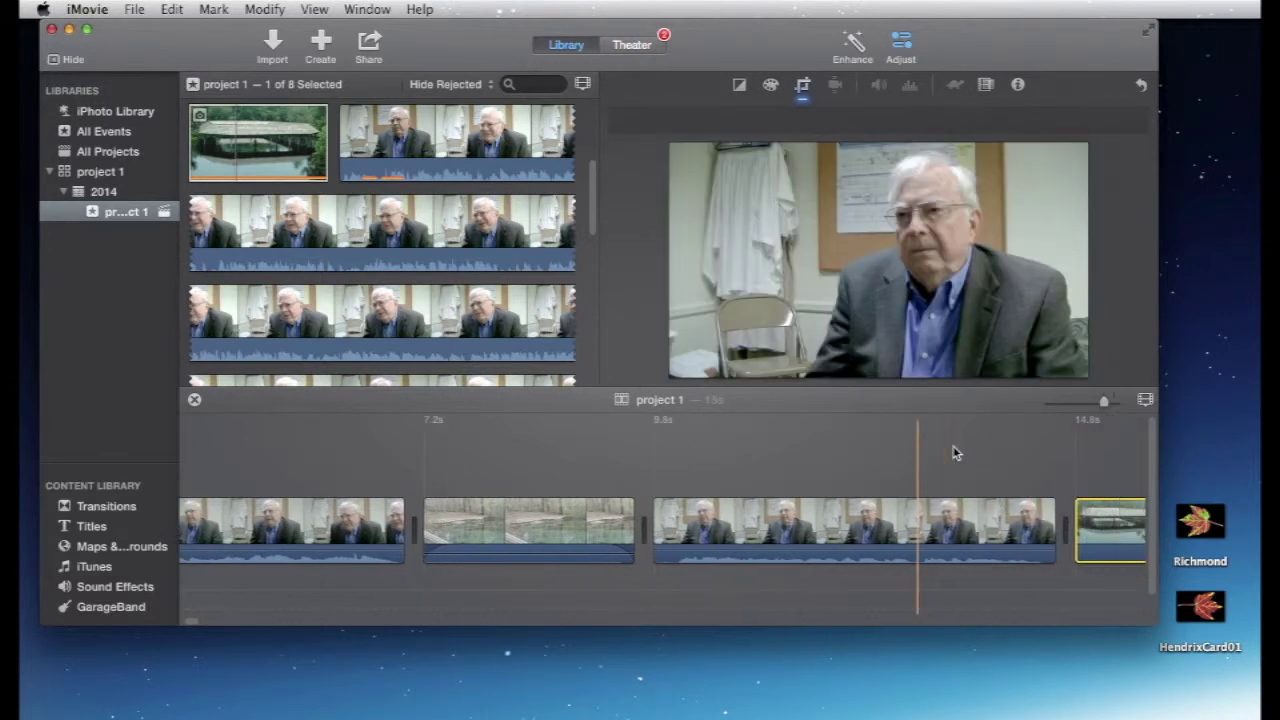
pyautogui.hscroll(5, 978, 464)
pyautogui.hscroll(-10, 781, 469)
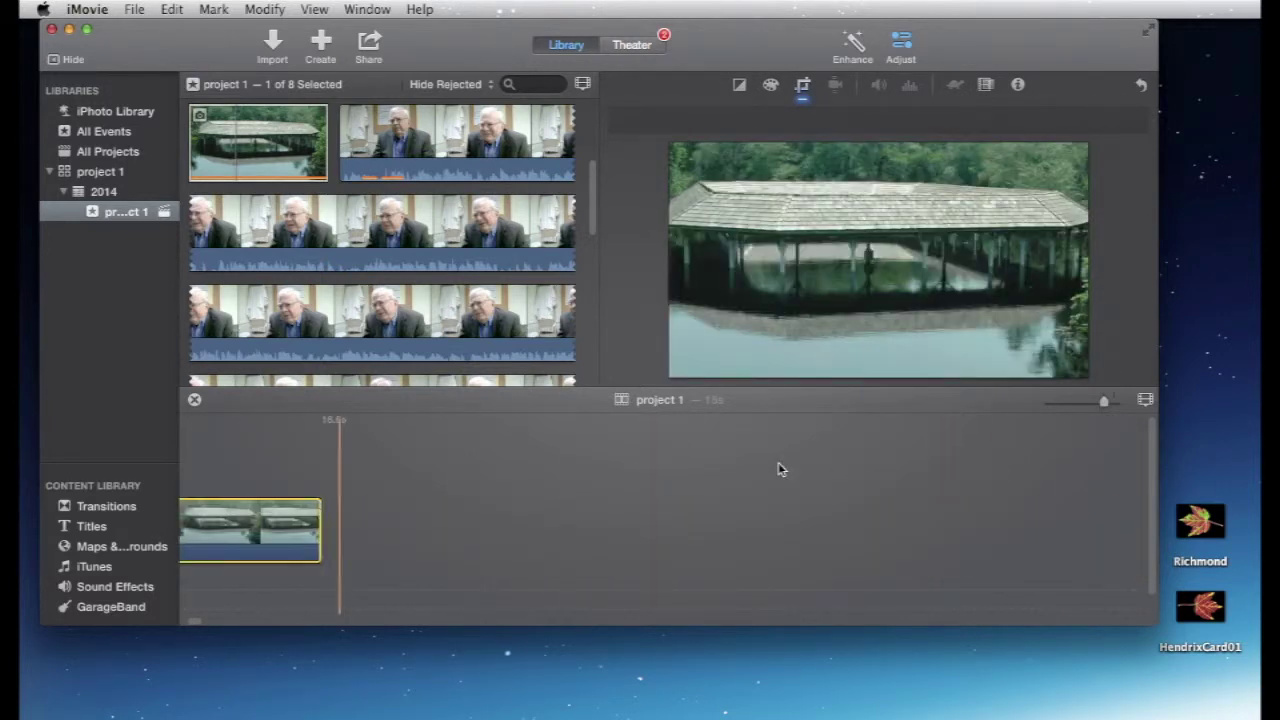
# Detach the audio from the second interview clip.
pyautogui.click(591, 457)
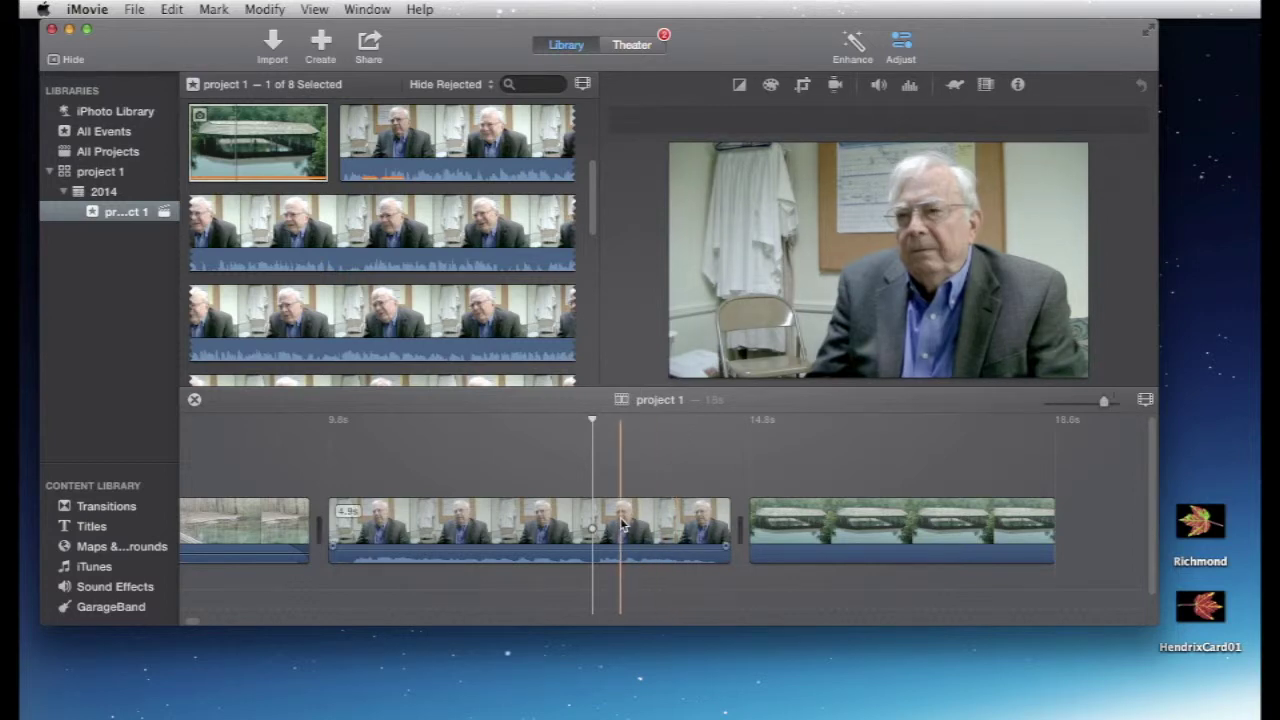
pyautogui.click(530, 523)
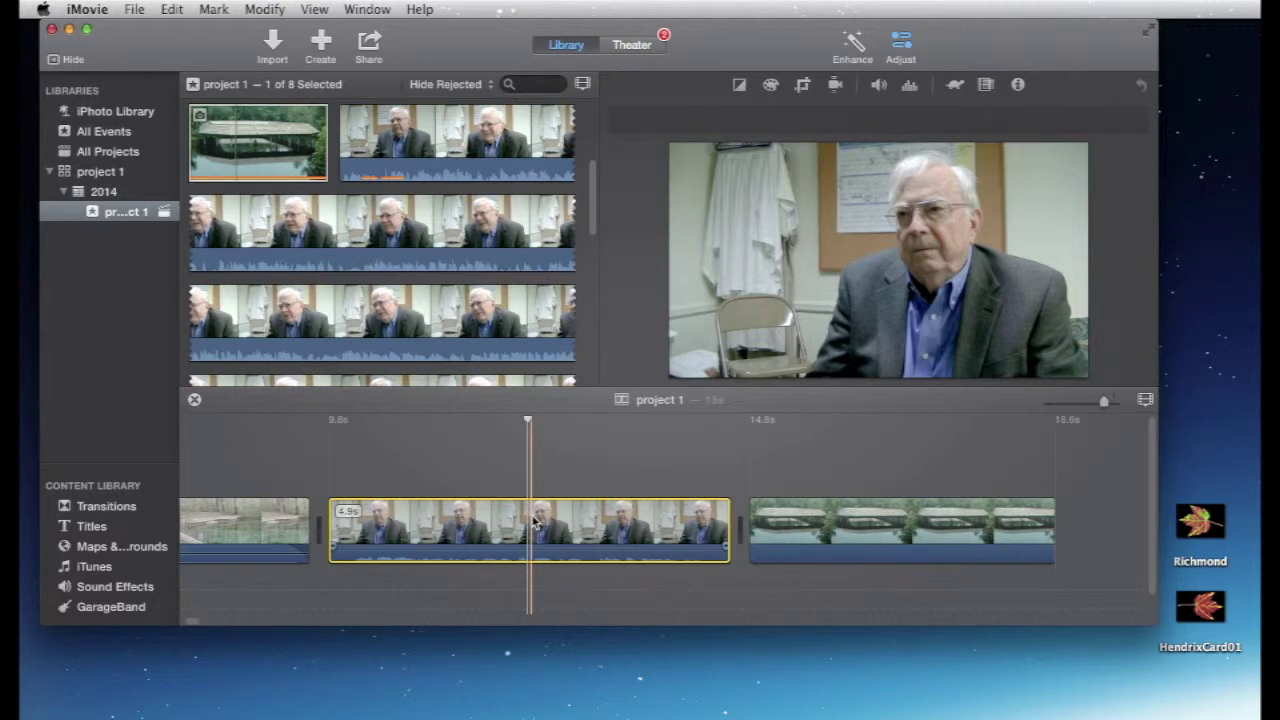
pyautogui.rightClick(481, 522)
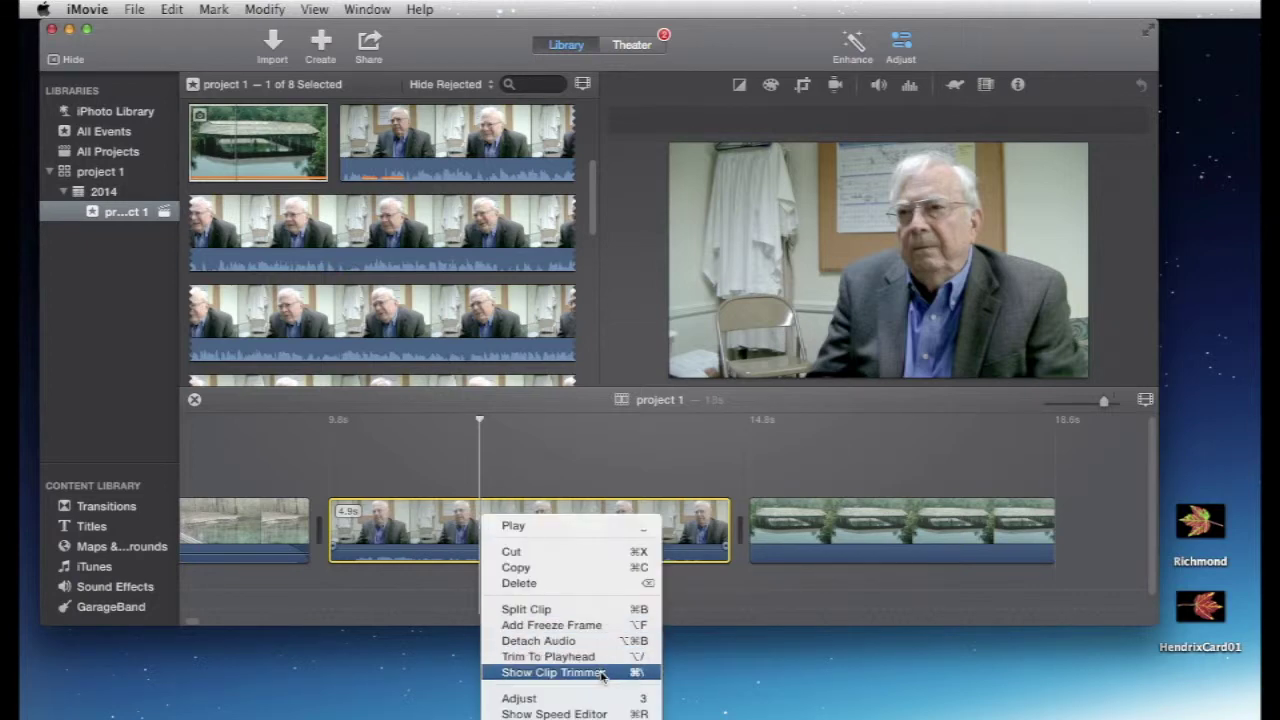
pyautogui.click(592, 641)
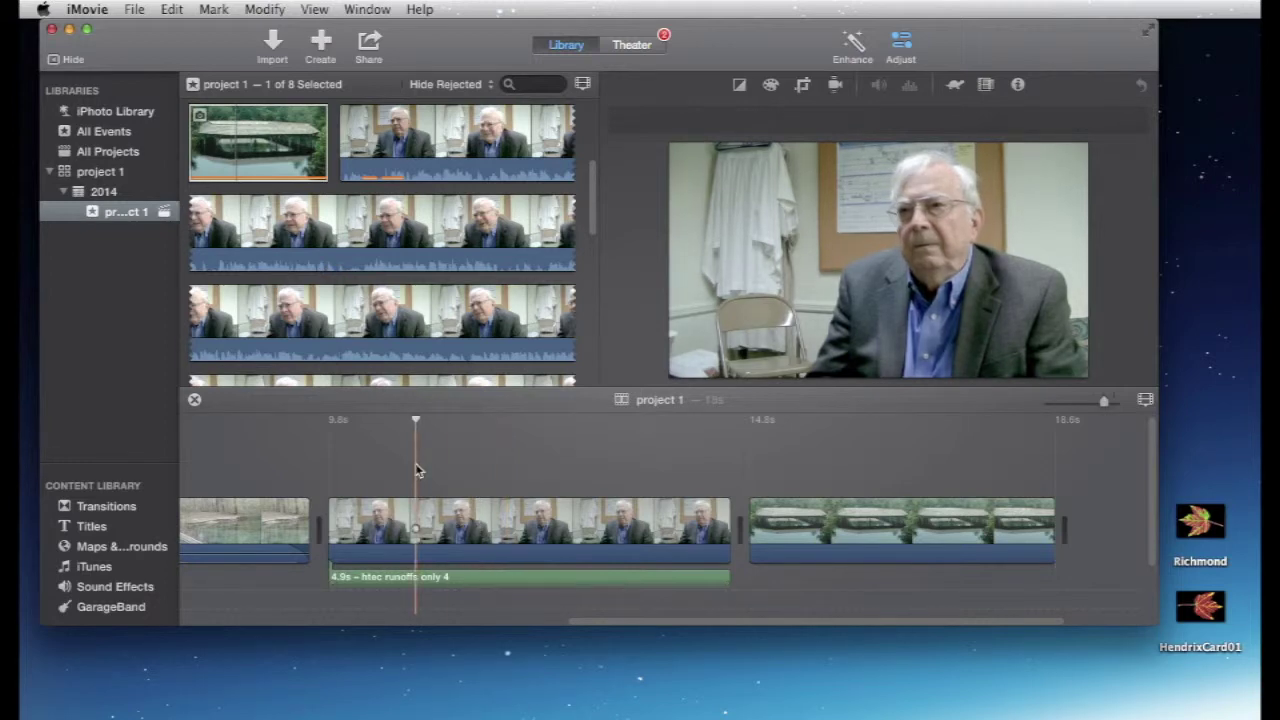
# Play the second interview clip, and again from the end of the water clip, to review the detached audio.
pyautogui.press('space')
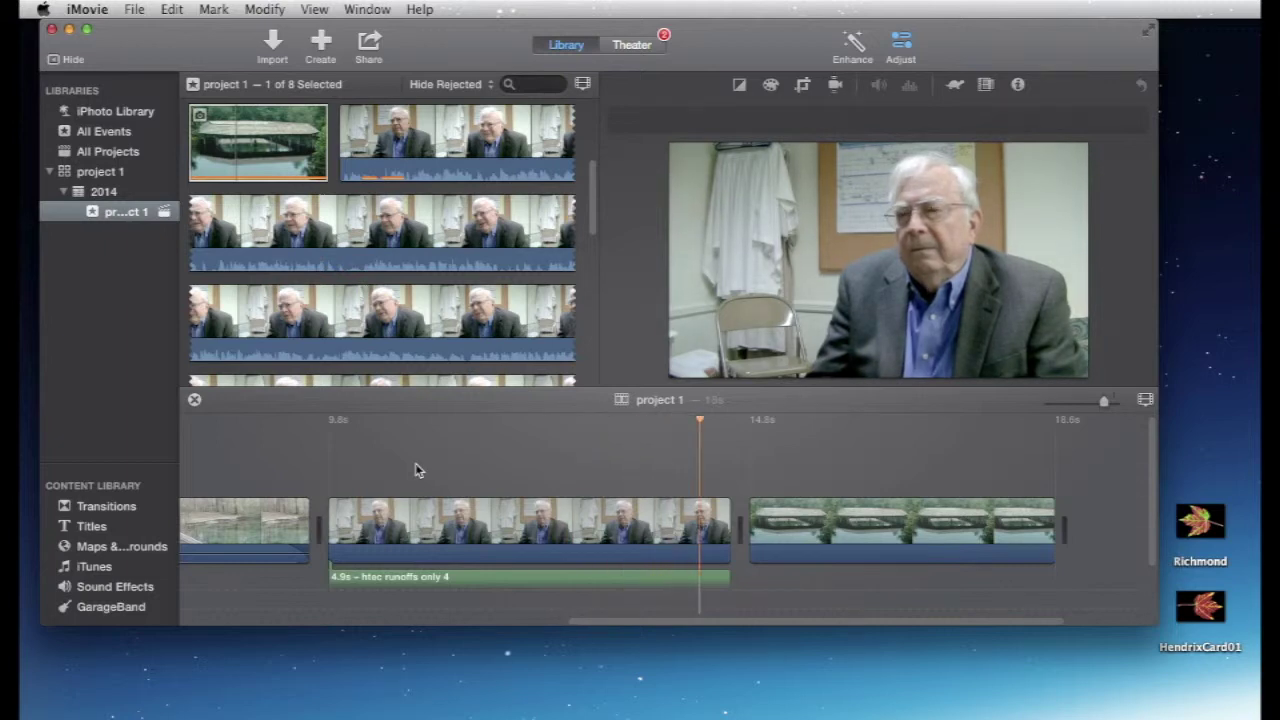
pyautogui.click(303, 482)
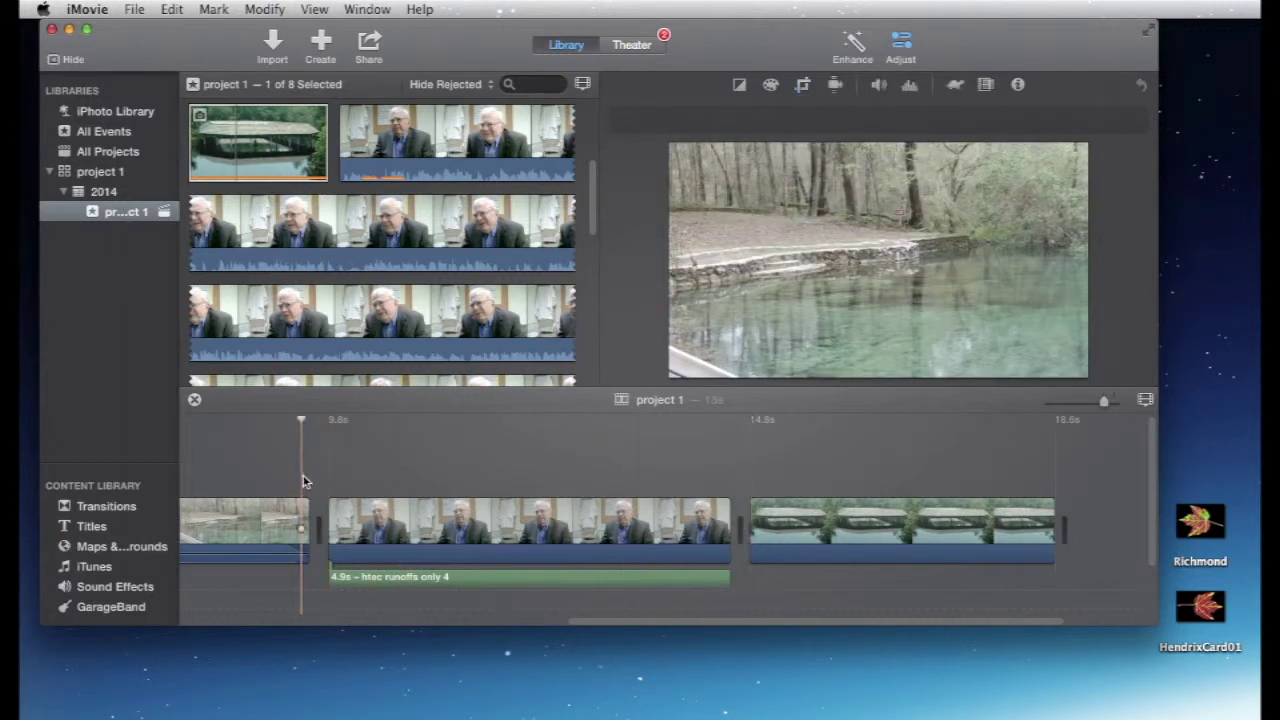
pyautogui.press('space')
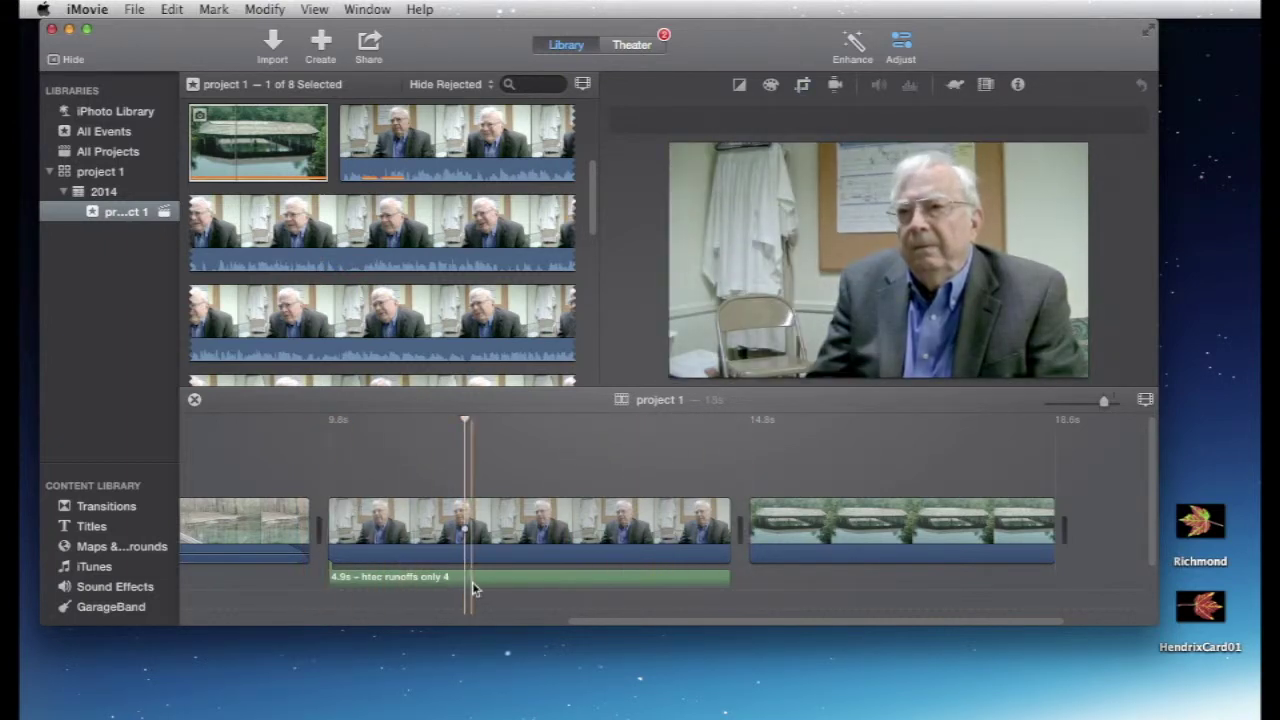
# Move the detached interview audio about 2.6 s later so it extends under the pavilion photo, and play that section.
pyautogui.moveTo(490, 584); pyautogui.dragTo(708, 580)
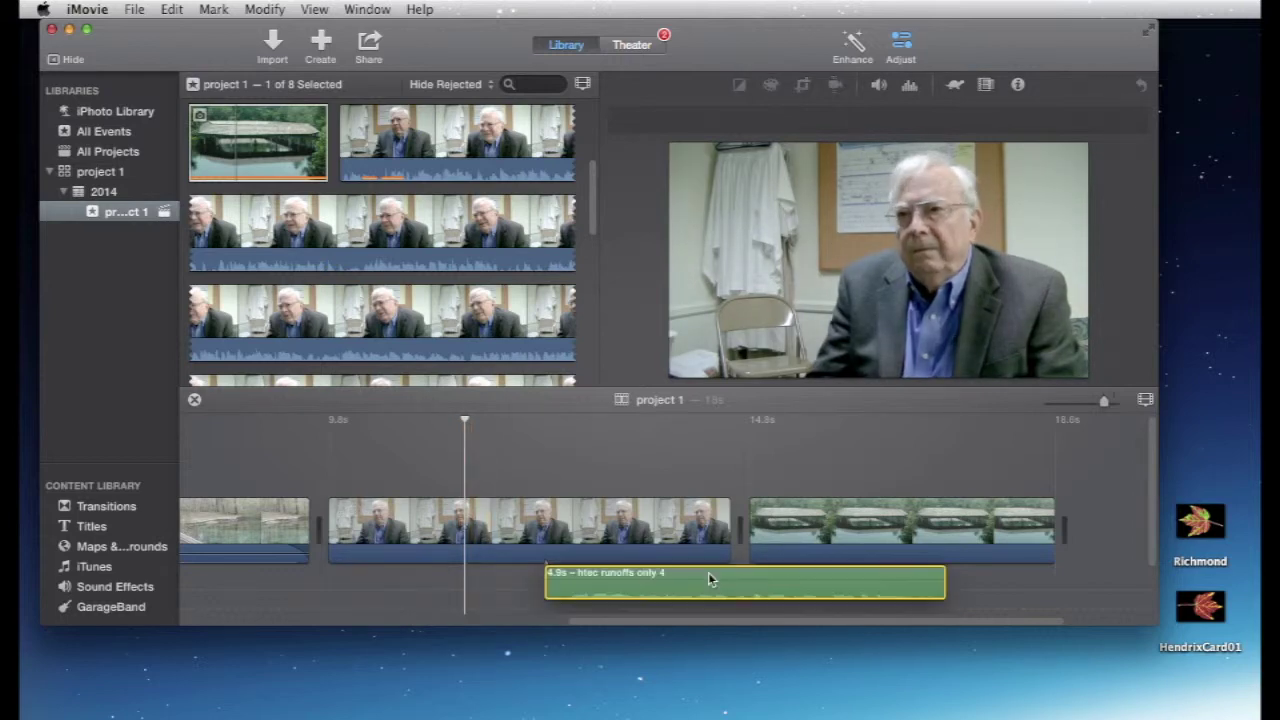
pyautogui.click(615, 456)
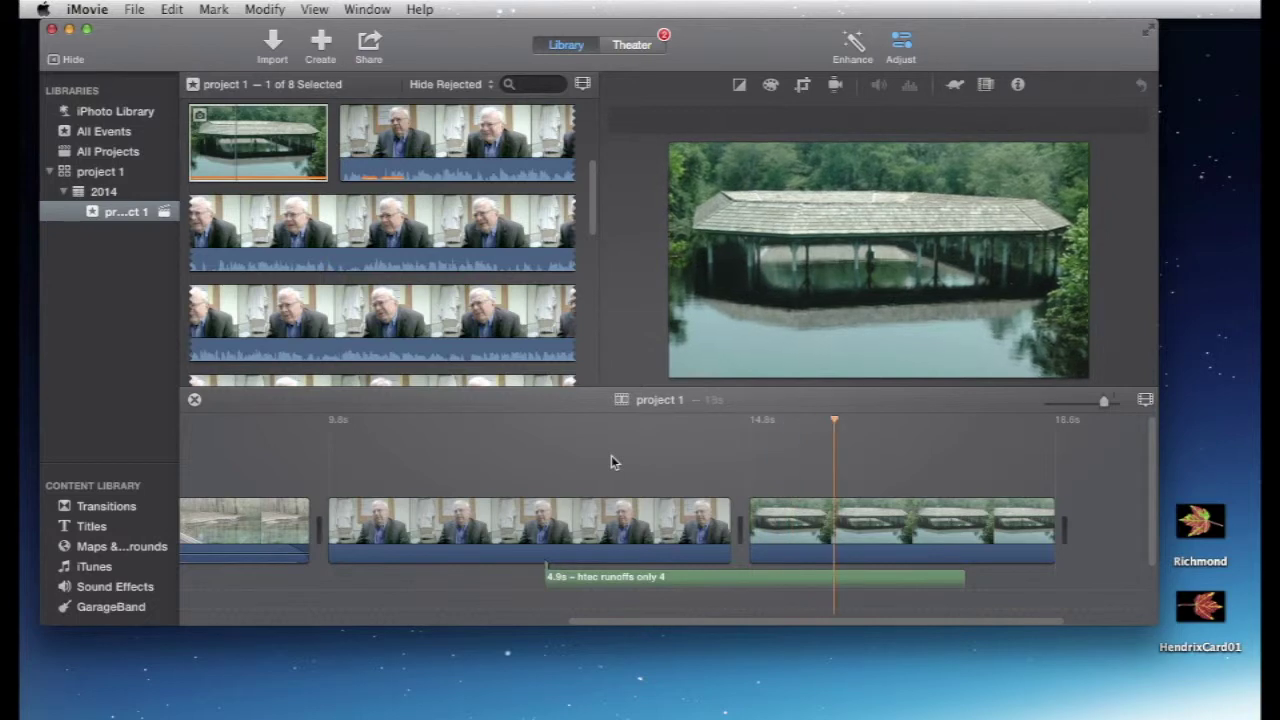
# Delete the second interview clip from the main track and undo the deletion.
pyautogui.click(553, 548)
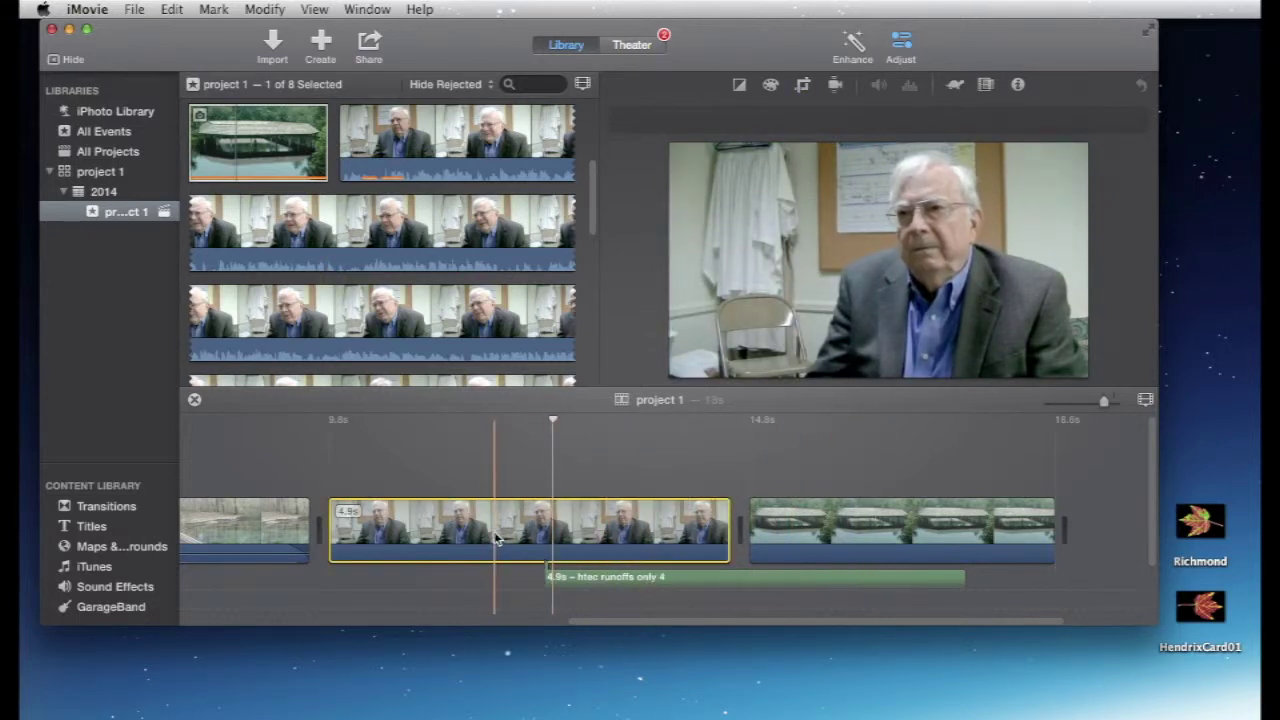
pyautogui.press('Delete')
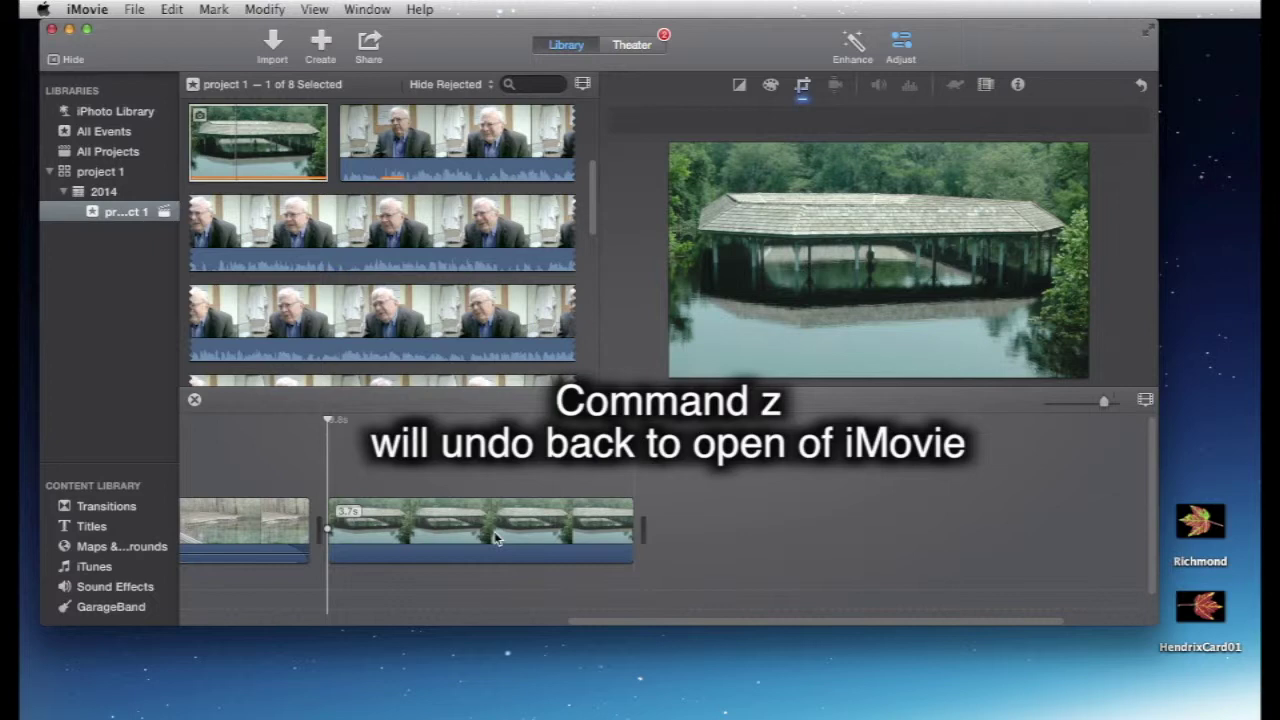
pyautogui.press('super+z')
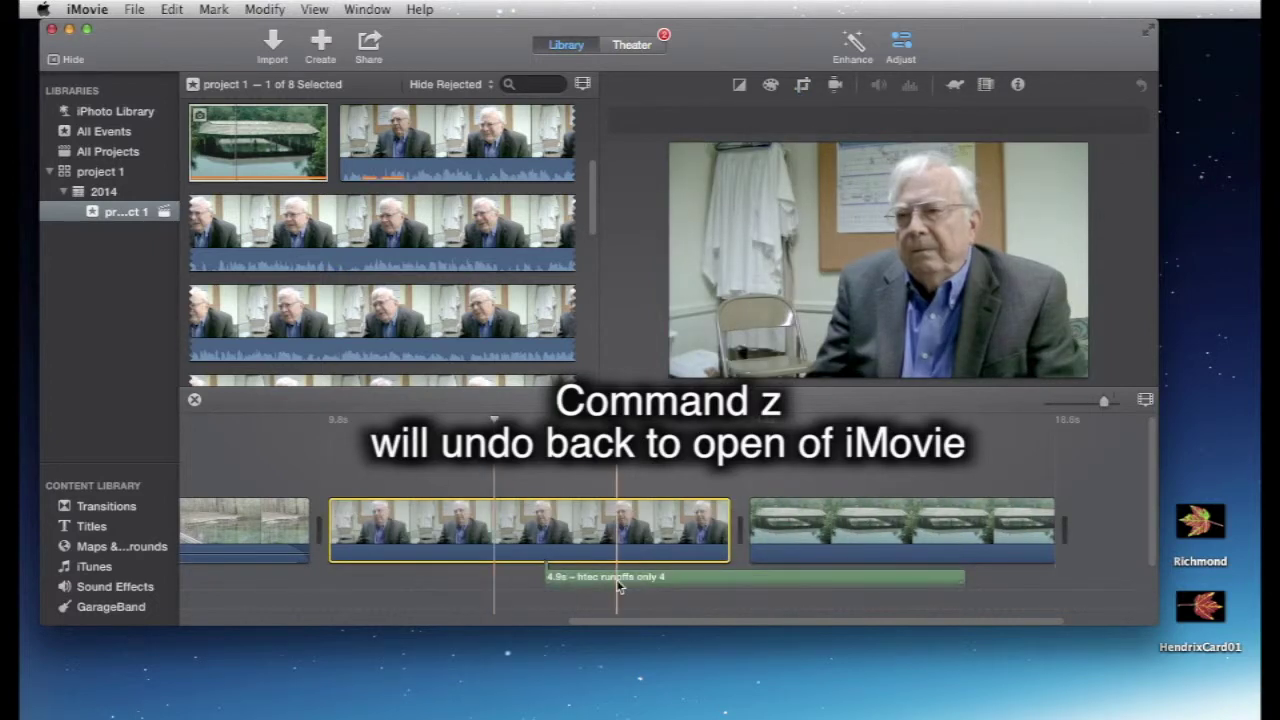
# Move the detached interview audio so it starts under the pavilion photo, and delete the second interview clip from the main track.
pyautogui.moveTo(612, 578); pyautogui.dragTo(849, 589)
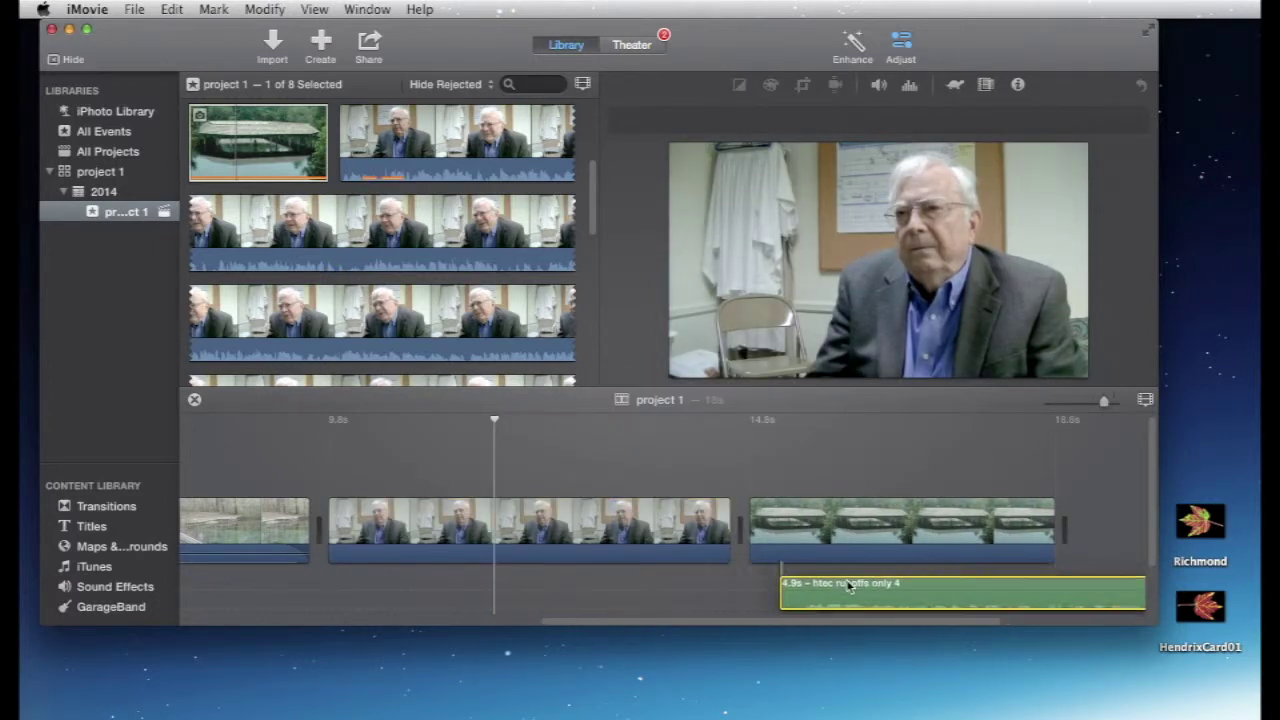
pyautogui.click(669, 550)
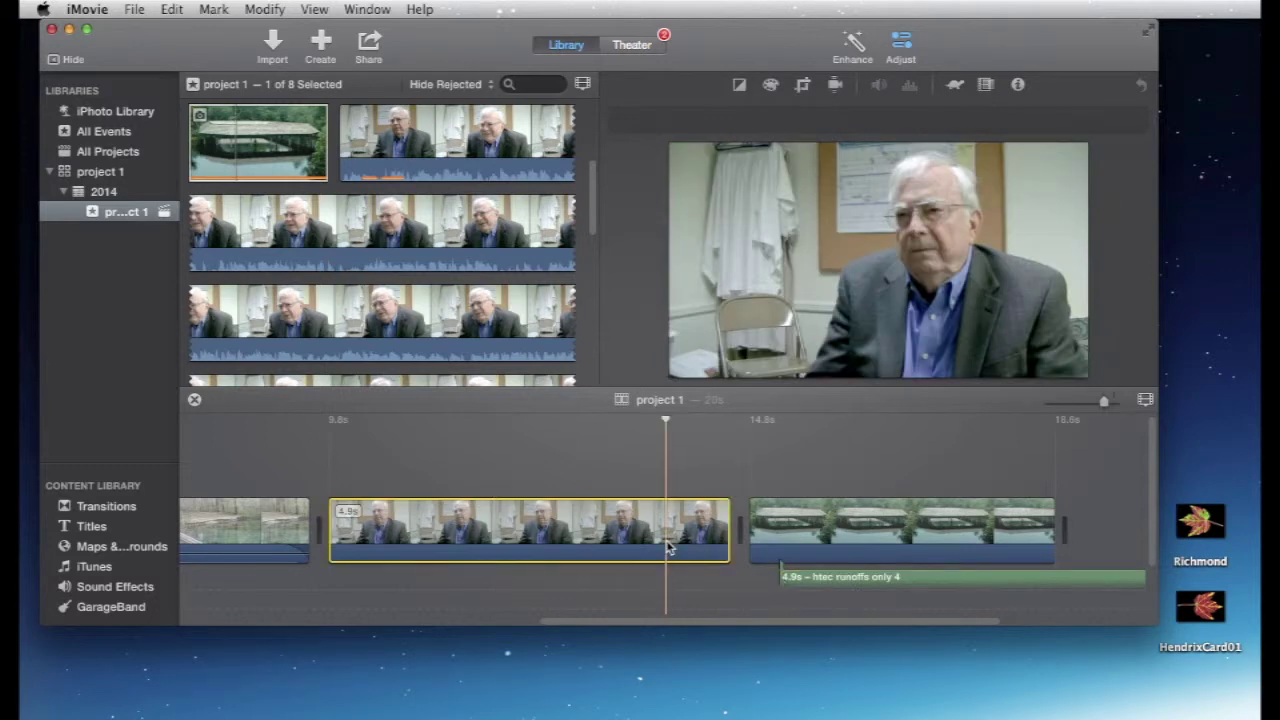
pyautogui.press('Delete')
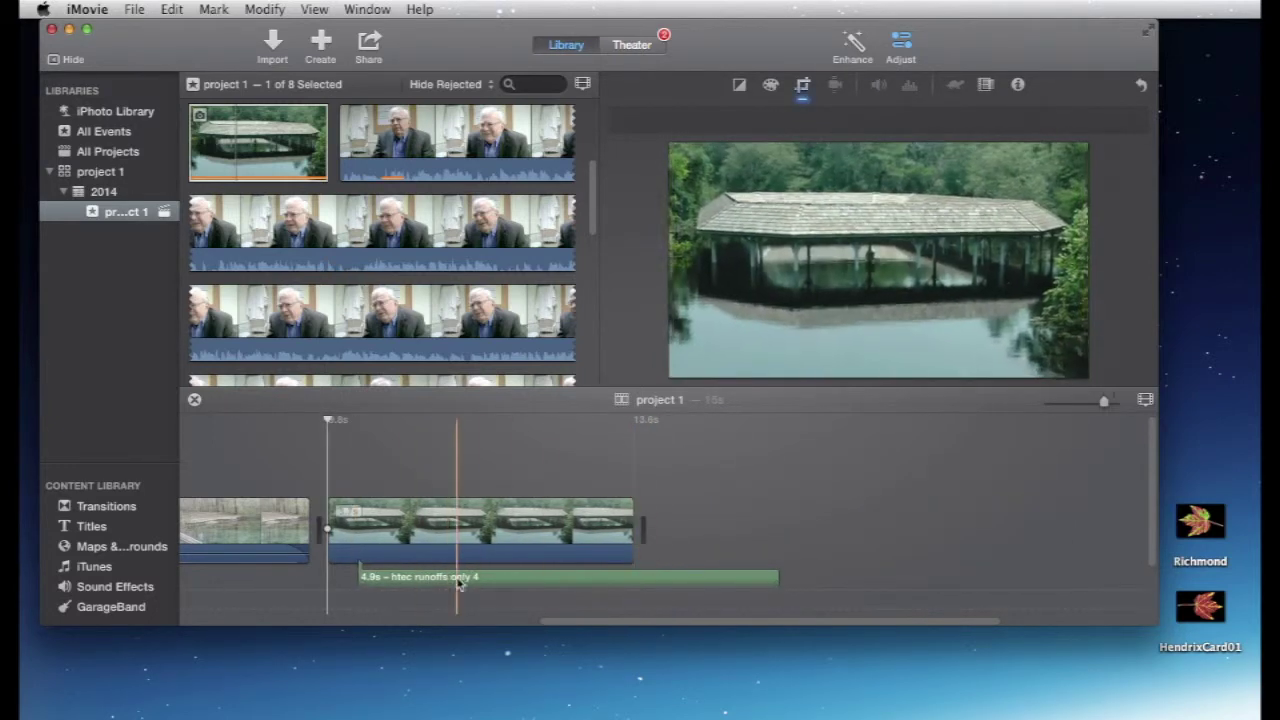
# Move the detached interview audio earlier so it ends together with the pavilion photo, and play that section.
pyautogui.moveTo(506, 578); pyautogui.dragTo(366, 572)
pyautogui.click(204, 444)
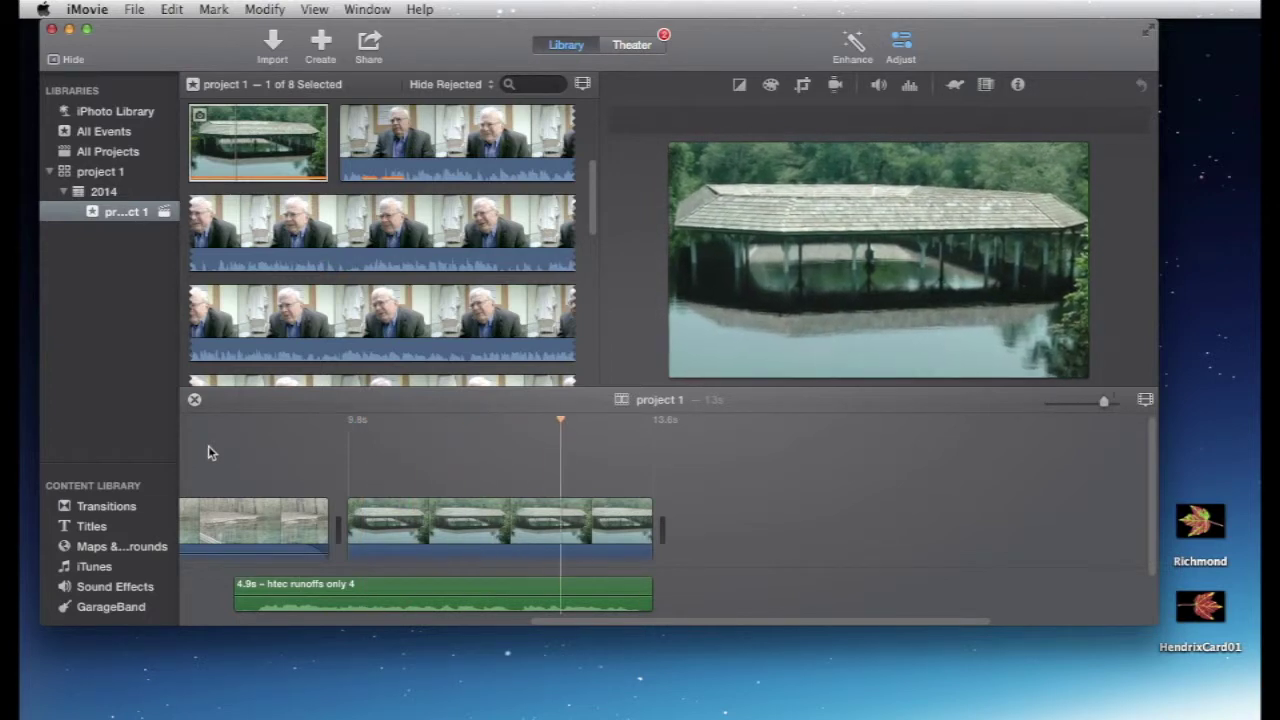
pyautogui.press('space')
# Delete the detached interview audio beneath the water clip and pavilion photo.
pyautogui.hscroll(-3, 300, 505)
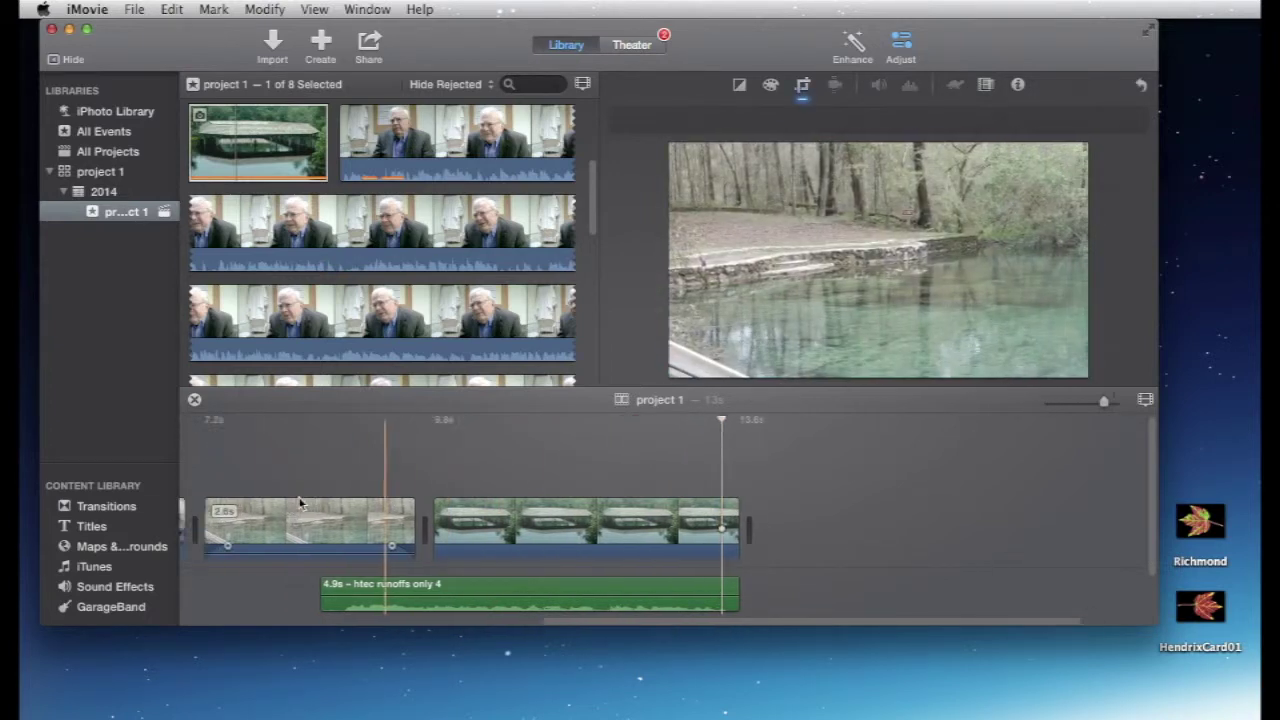
pyautogui.hscroll(-6, 300, 505)
pyautogui.click(727, 593)
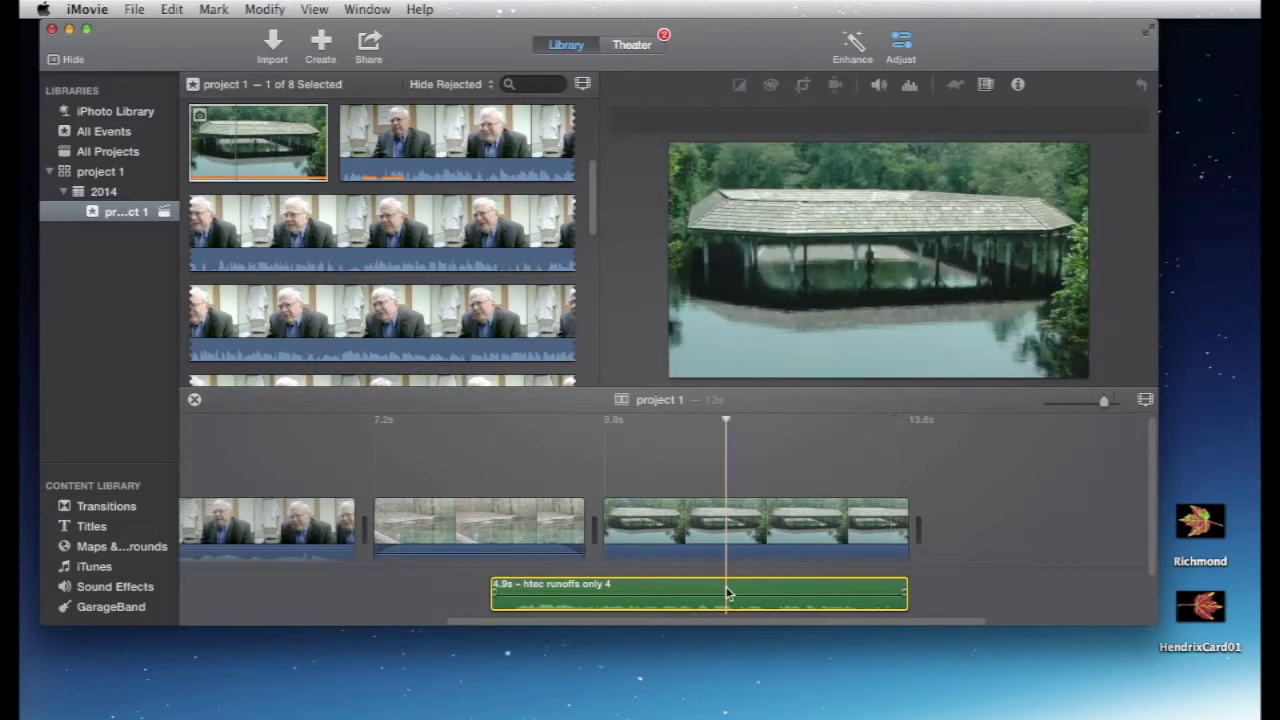
pyautogui.press('Delete')
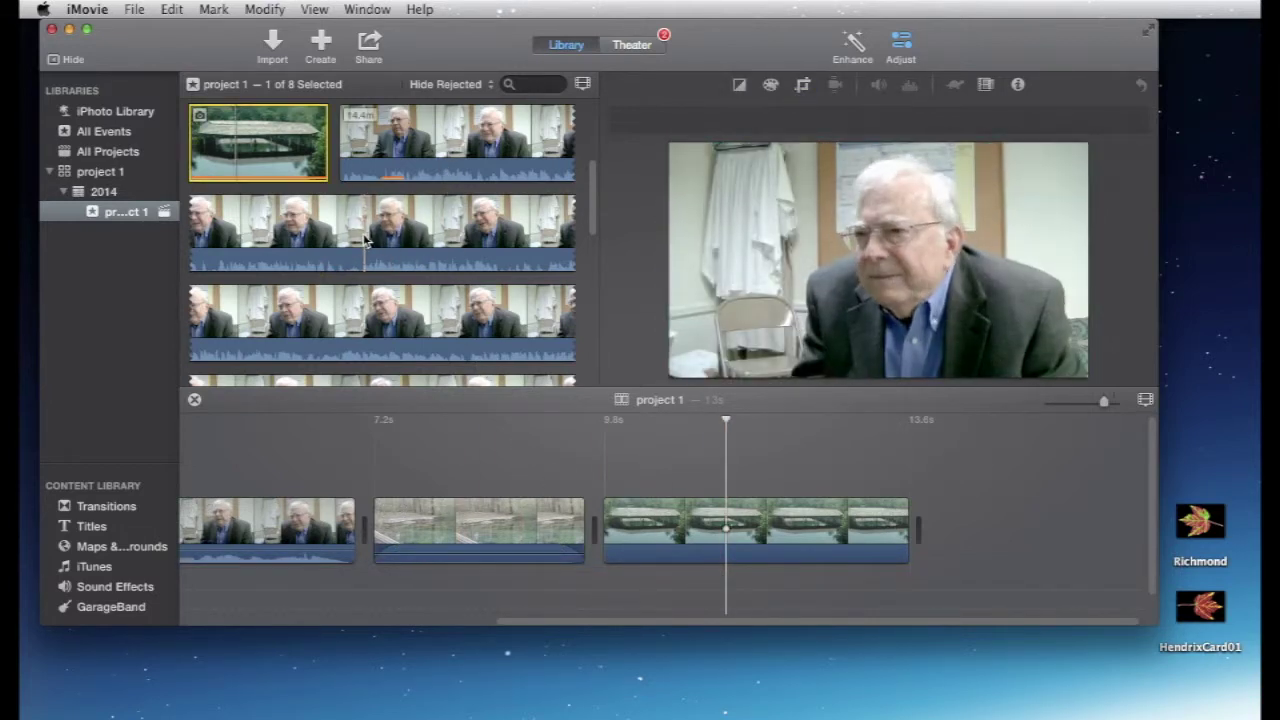
# Add a 6.0 s section of the long interview clip as audio only beneath the water clip and pavilion photo, and play it.
pyautogui.moveTo(365, 240); pyautogui.dragTo(400, 237)
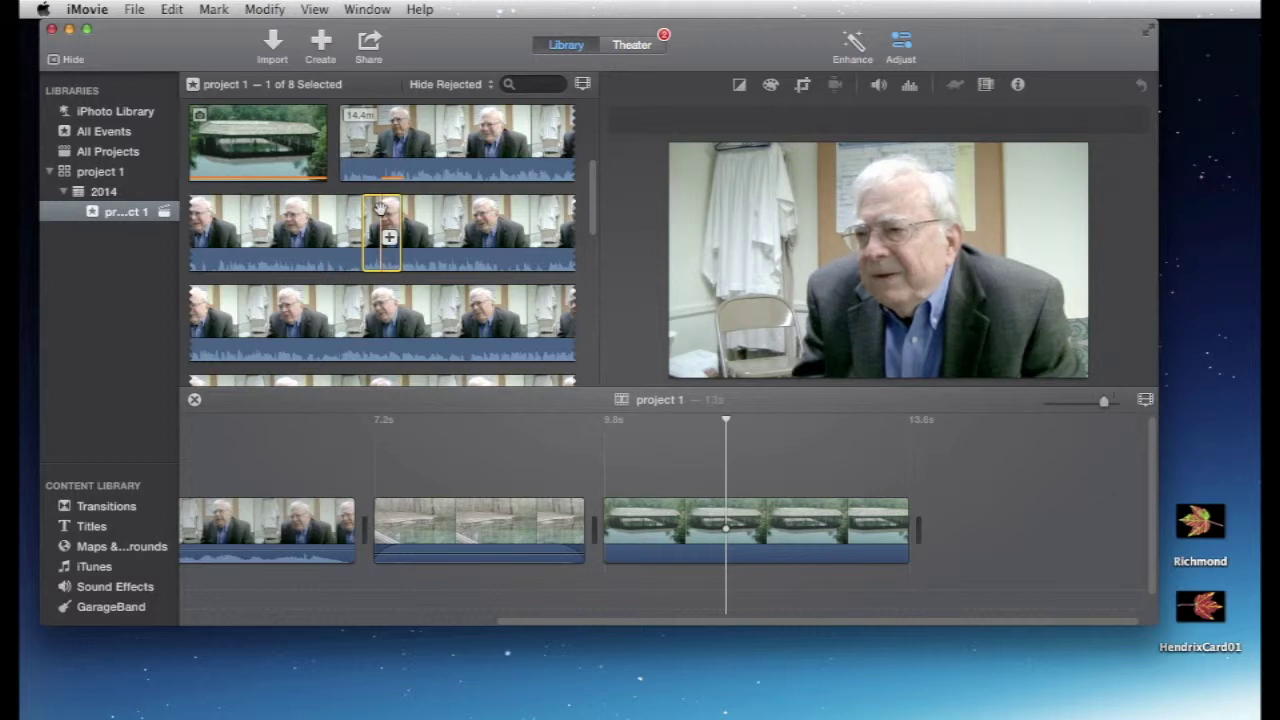
pyautogui.moveTo(541, 364); pyautogui.dragTo(398, 586)
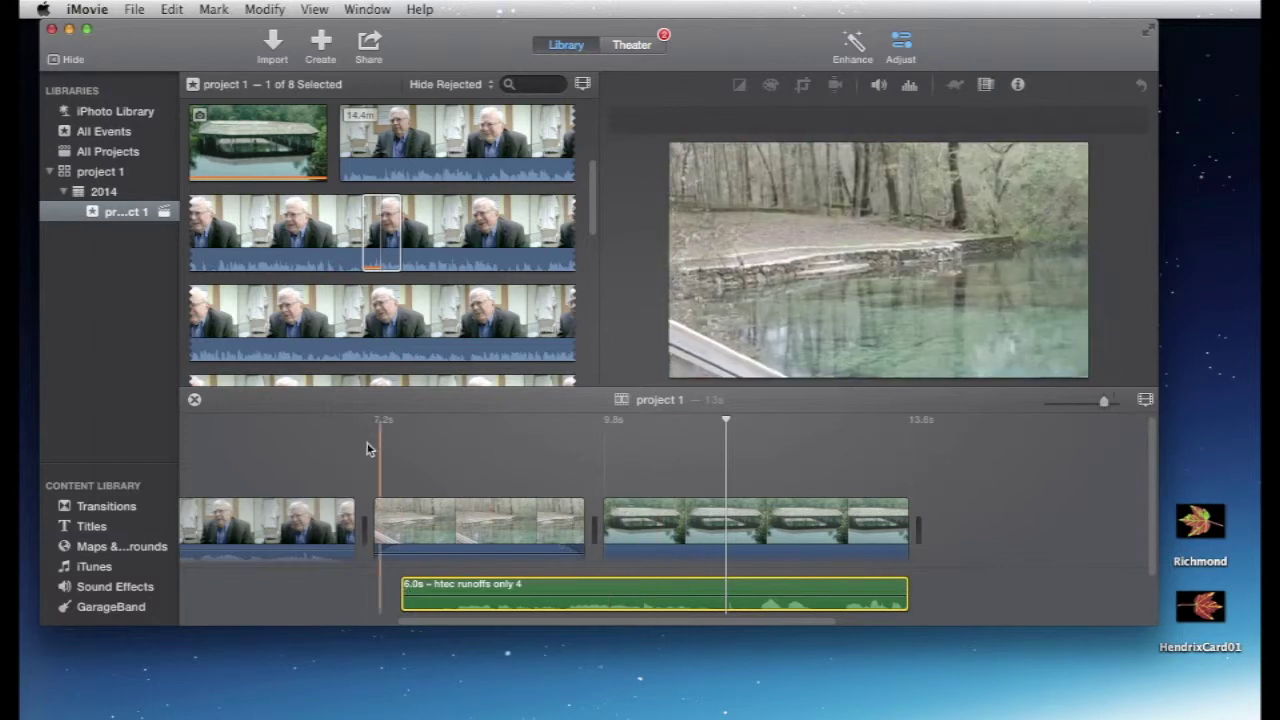
pyautogui.click(379, 437)
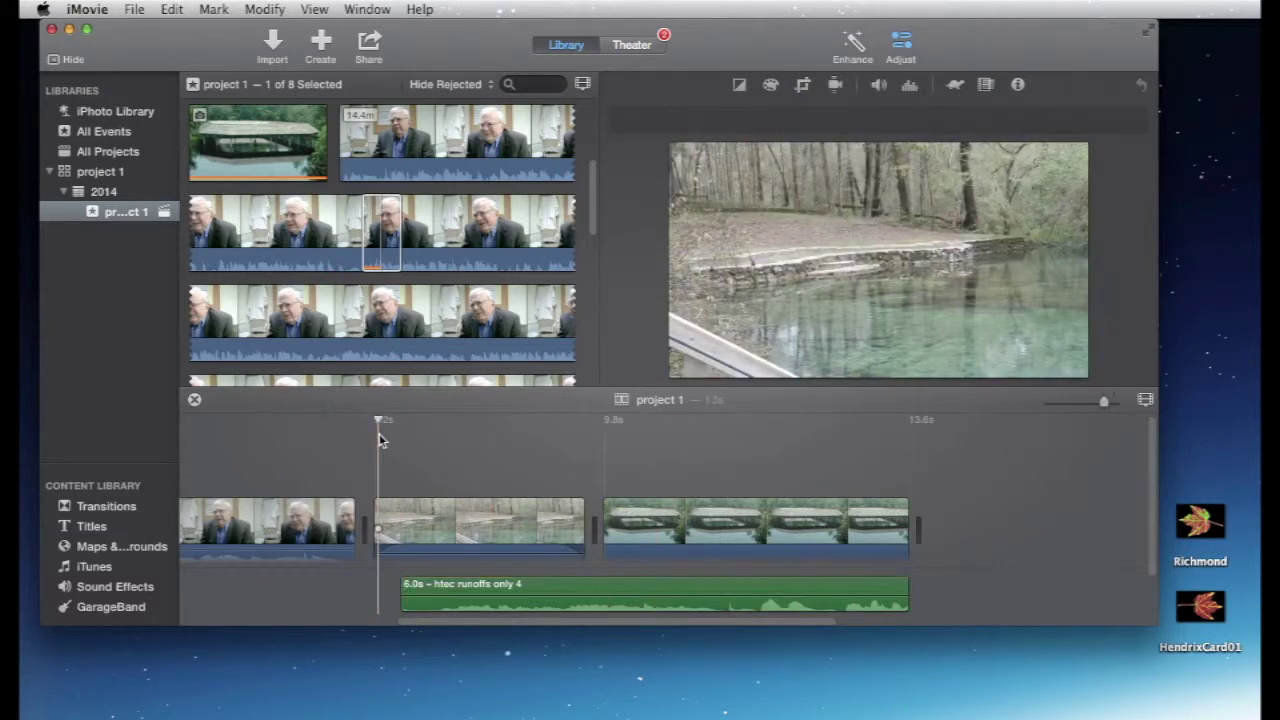
pyautogui.press('Left')
pyautogui.press('space')
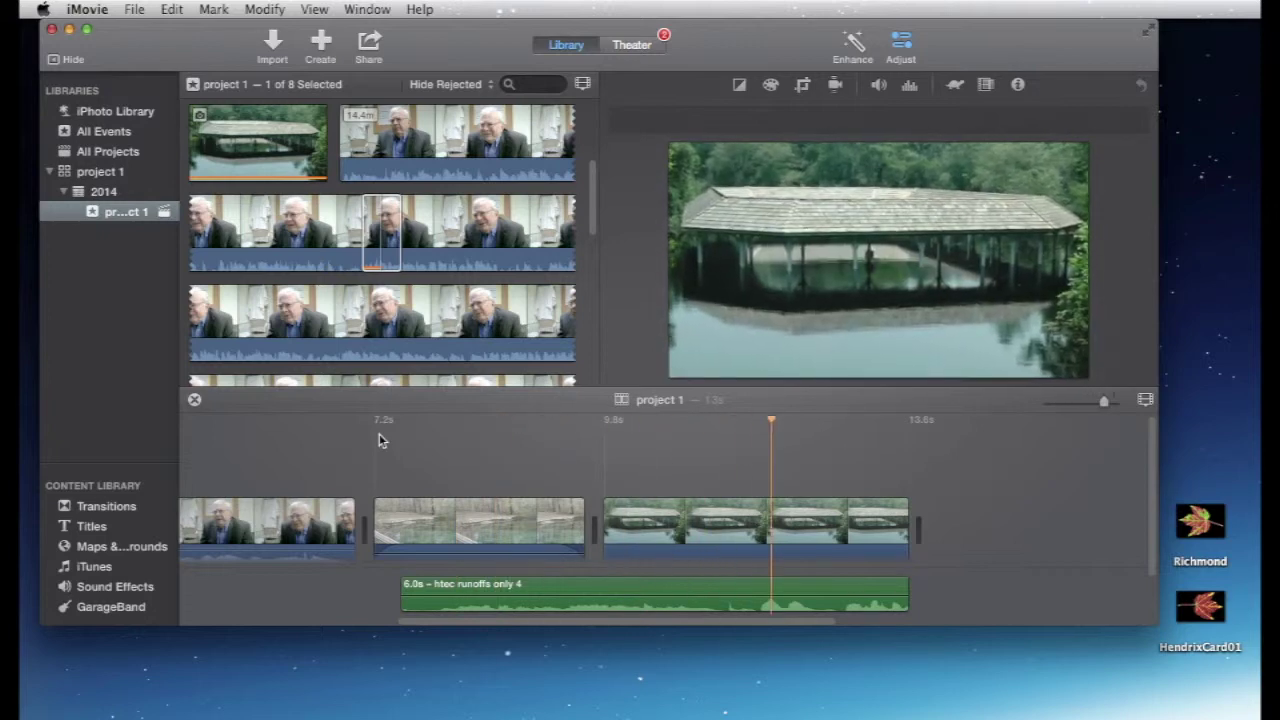
pyautogui.press('space')
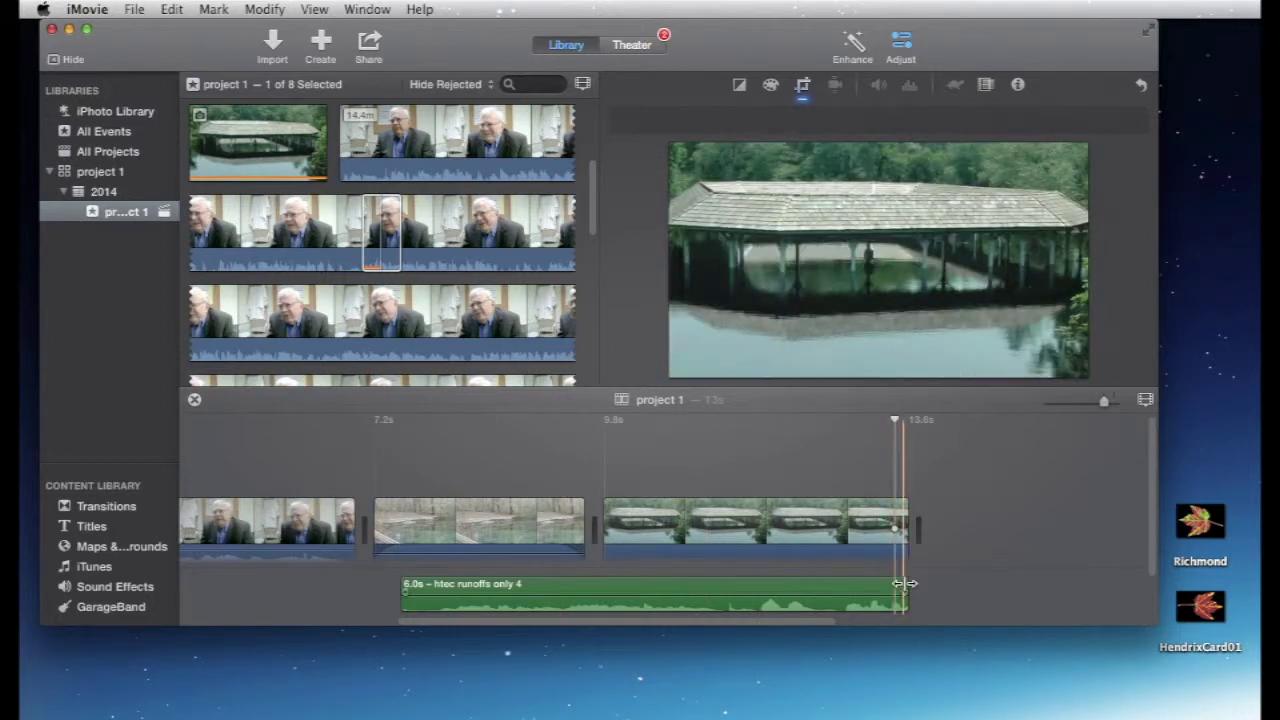
# Extend the end of the attached interview audio to a length of 7.2 s, and play its final part.
pyautogui.moveTo(906, 590); pyautogui.dragTo(1019, 585)
pyautogui.click(852, 456)
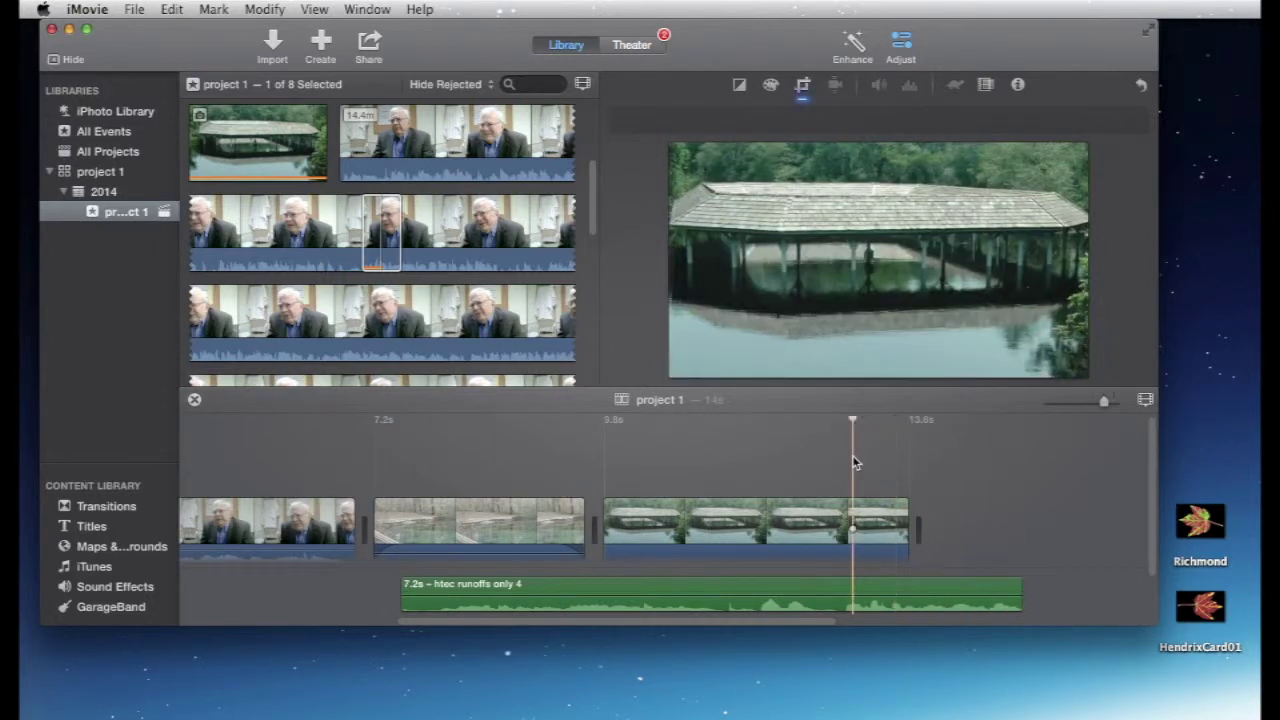
pyautogui.press('space')
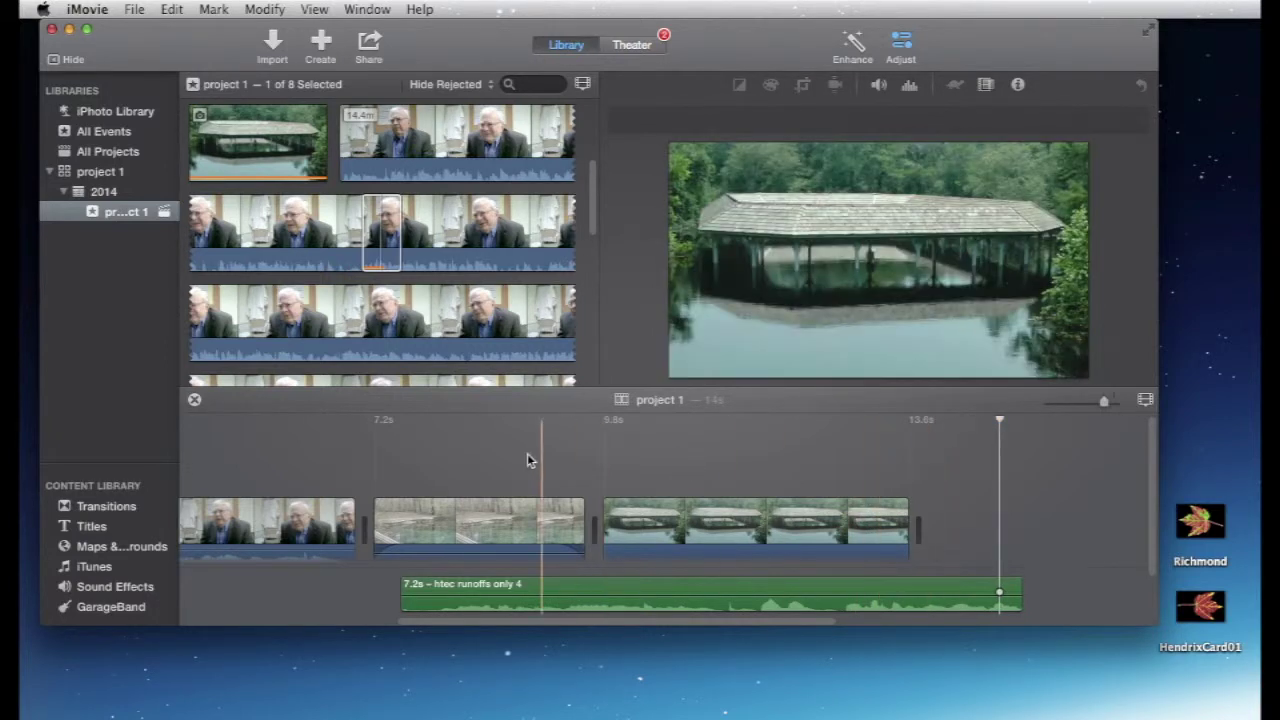
# Play from the middle of the water clip into the pavilion photo to review the interview audio underneath.
pyautogui.click(472, 457)
pyautogui.click(475, 459)
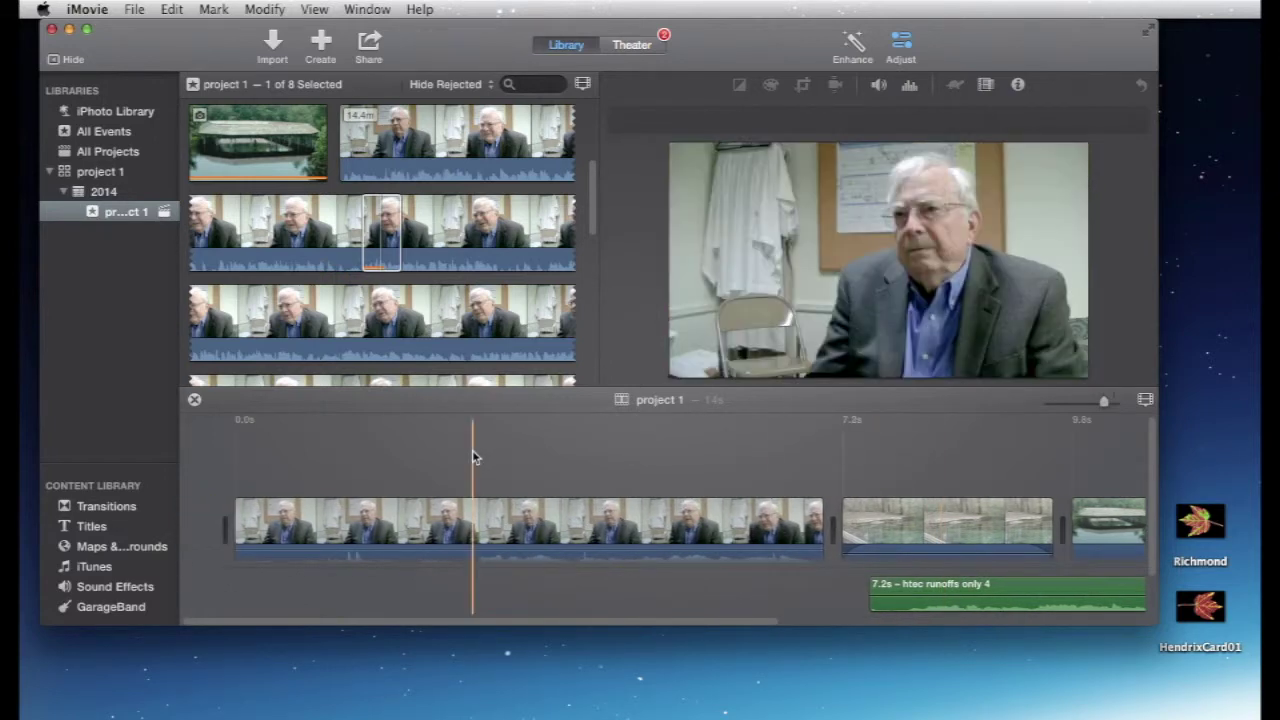
pyautogui.hscroll(5, 476, 458)
pyautogui.hscroll(5, 476, 458)
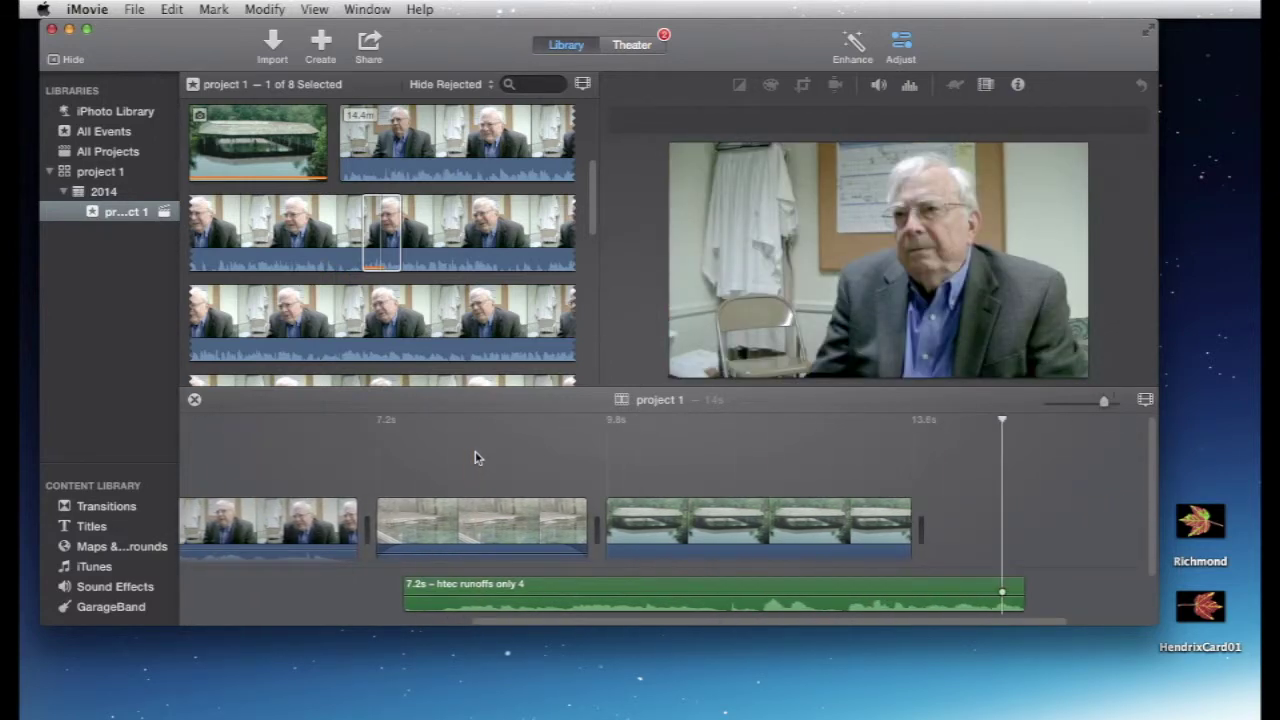
pyautogui.click(477, 442)
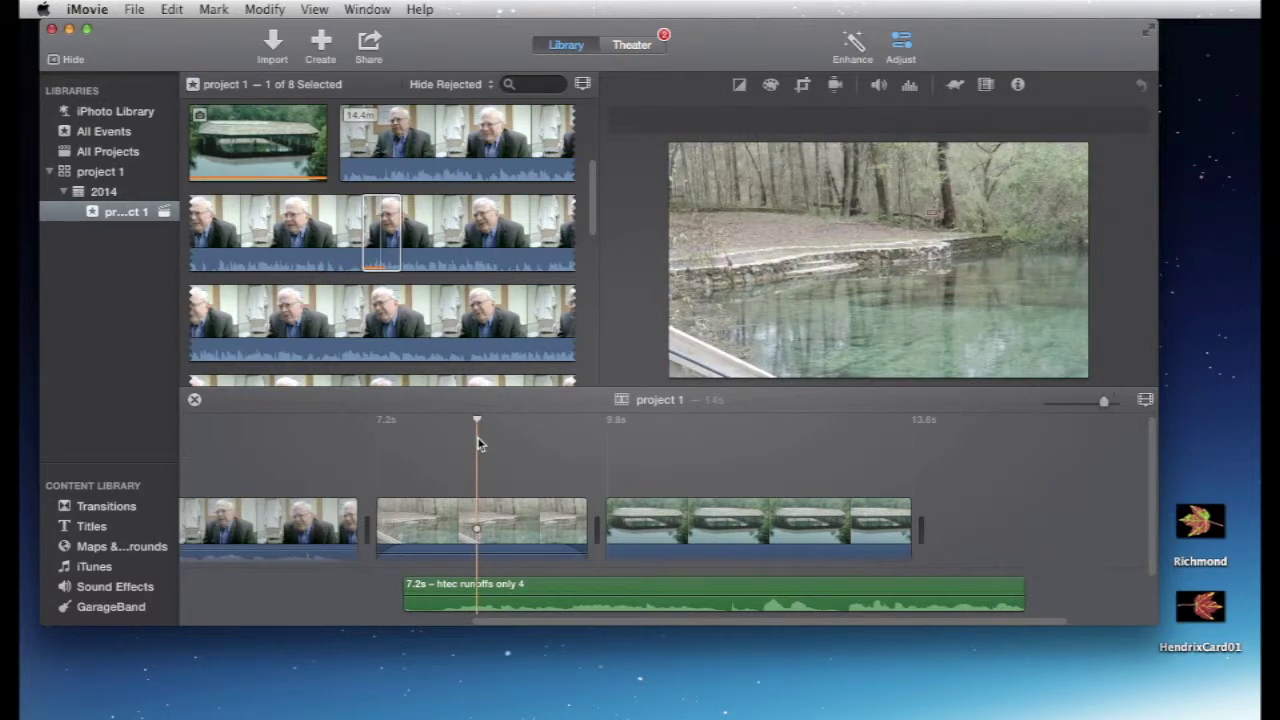
pyautogui.press('space')
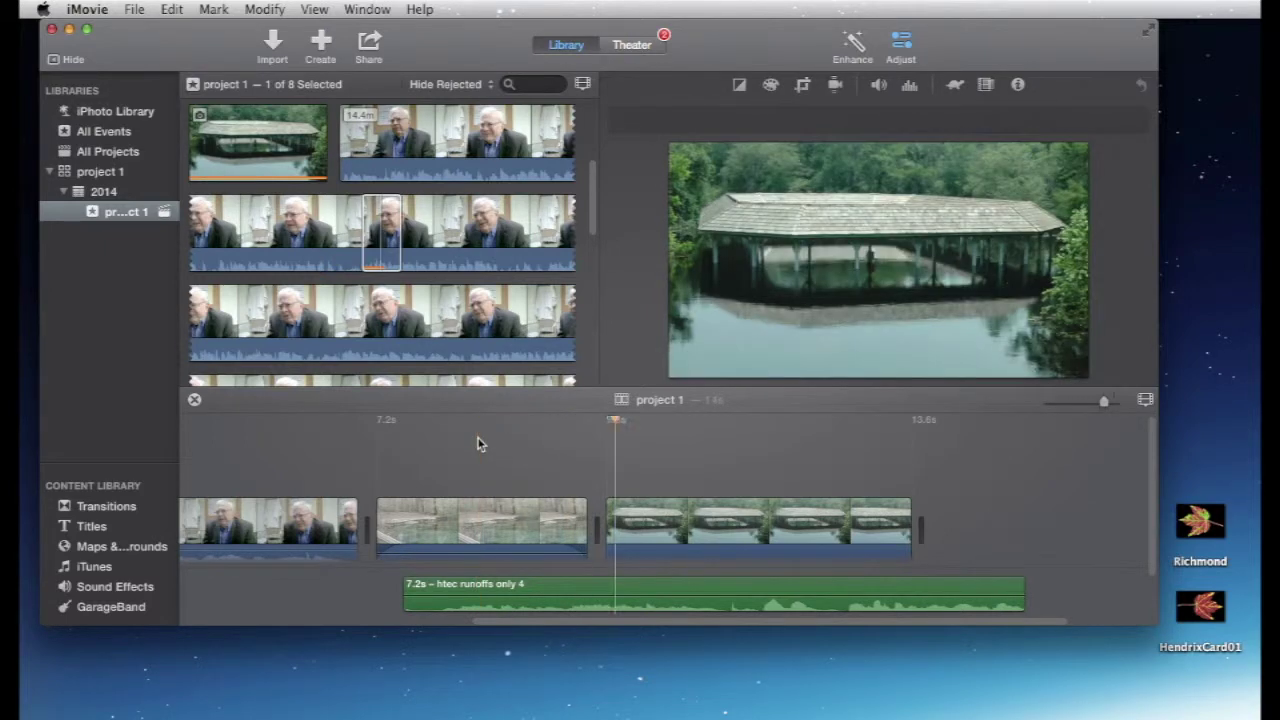
pyautogui.press('c')
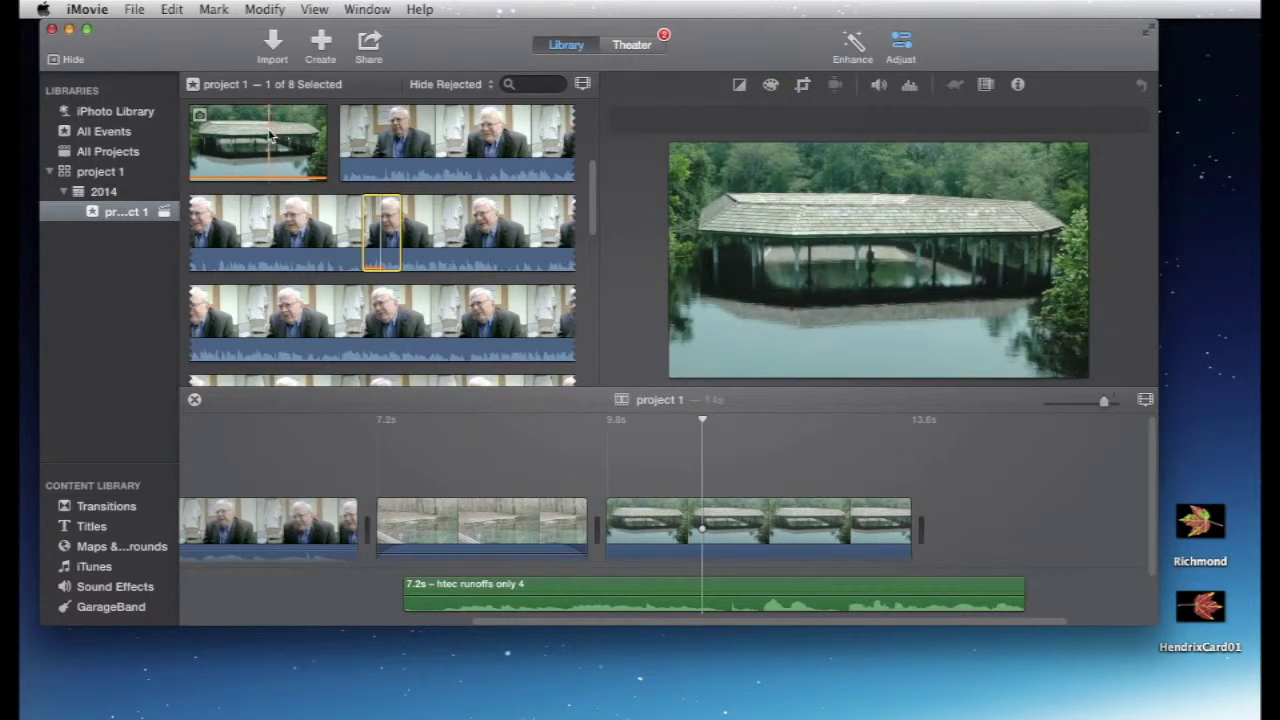
# Add the pavilion photo as a cutaway above the water clip, and trim both ends to a length of about 1.7 s.
pyautogui.click(235, 142)
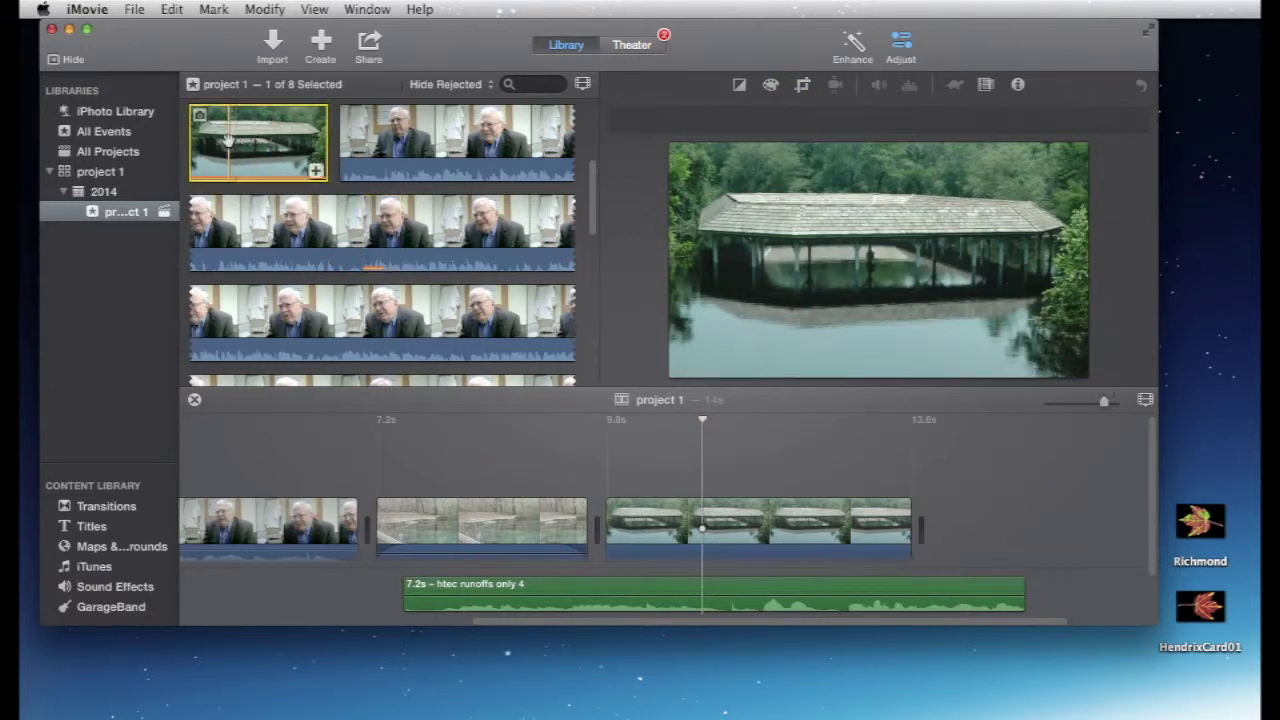
pyautogui.press('q')
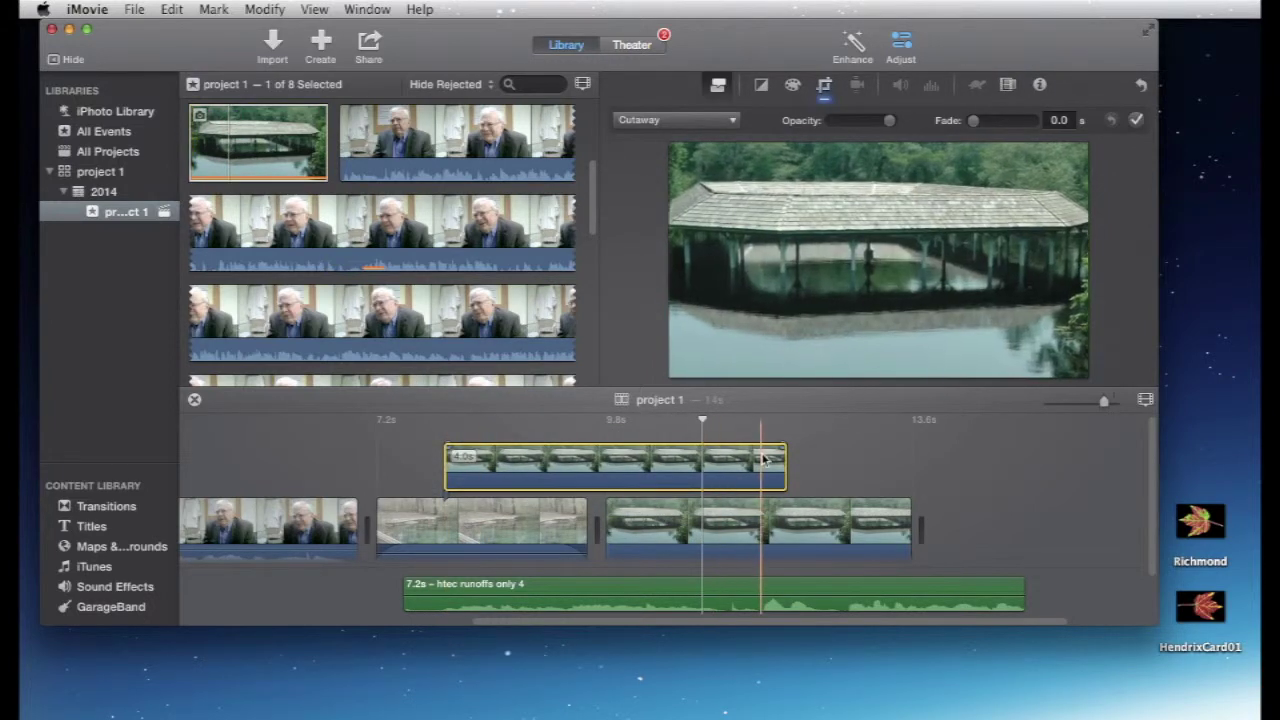
pyautogui.moveTo(785, 462); pyautogui.dragTo(632, 457)
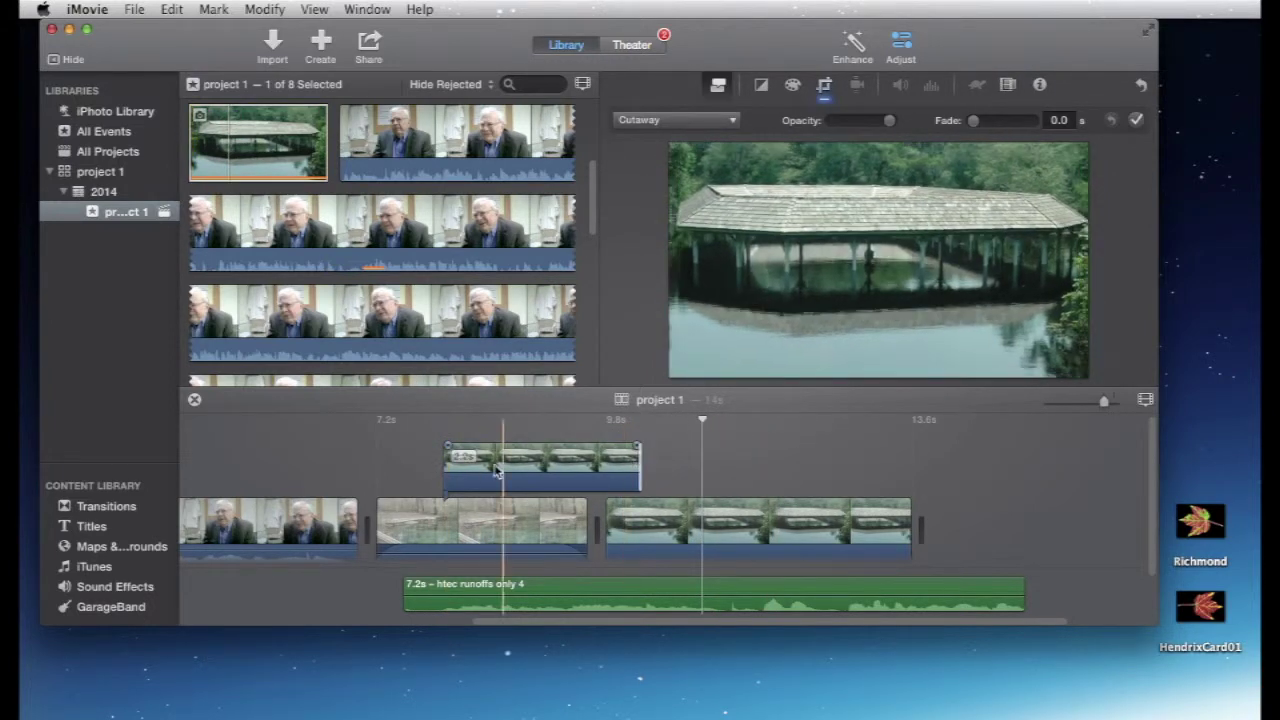
pyautogui.moveTo(443, 475); pyautogui.dragTo(479, 475)
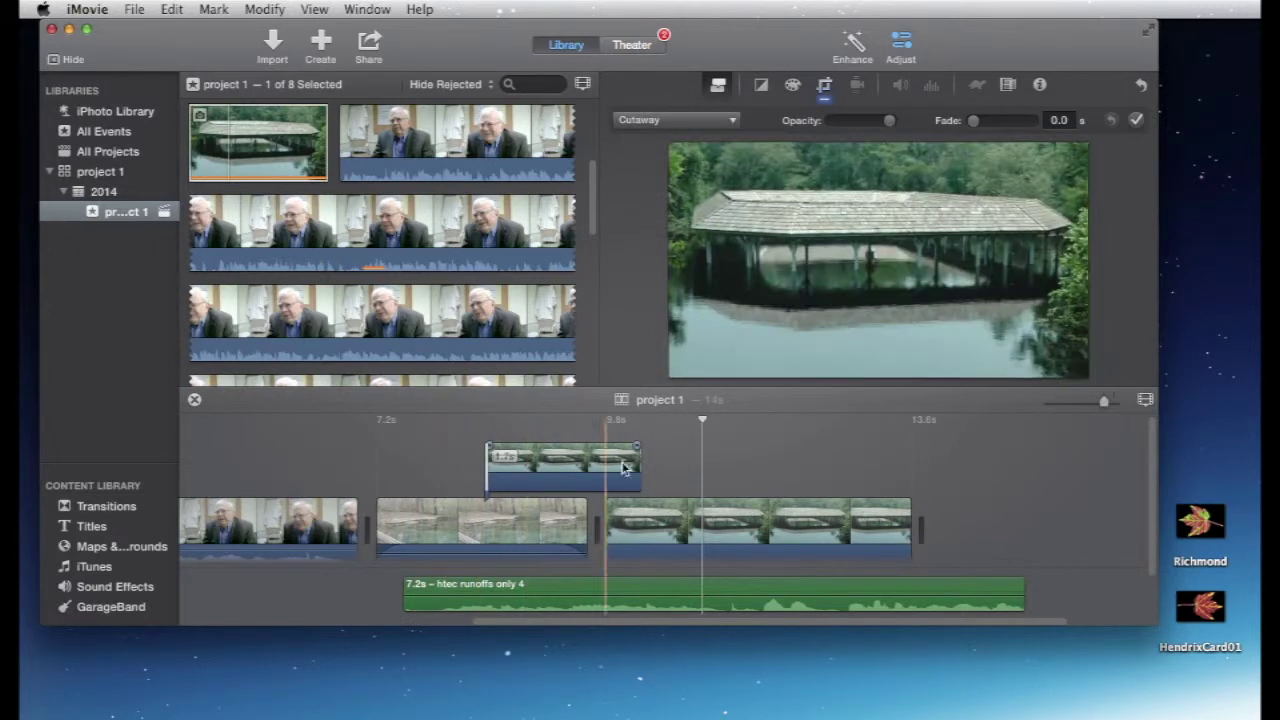
# Add a second pavilion photo cutaway overlapping the end of the first, and play from just before both.
pyautogui.click(232, 140)
pyautogui.moveTo(232, 140); pyautogui.dragTo(550, 465)
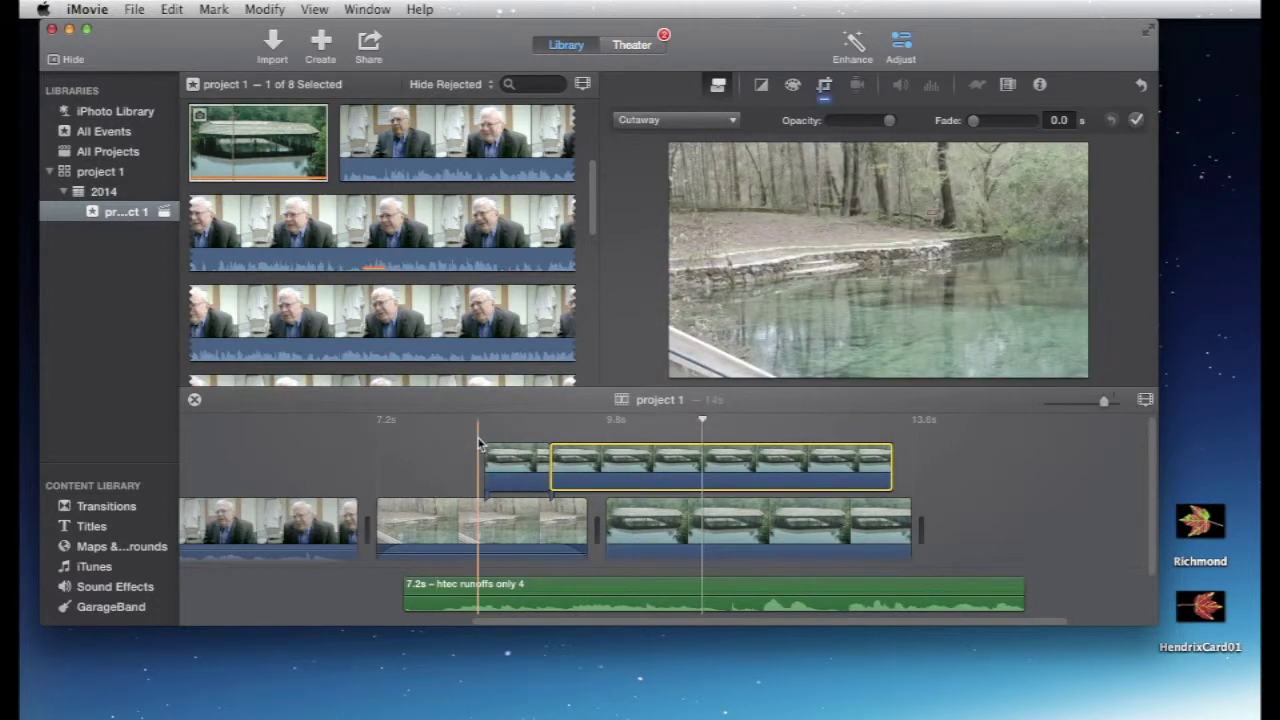
pyautogui.click(476, 438)
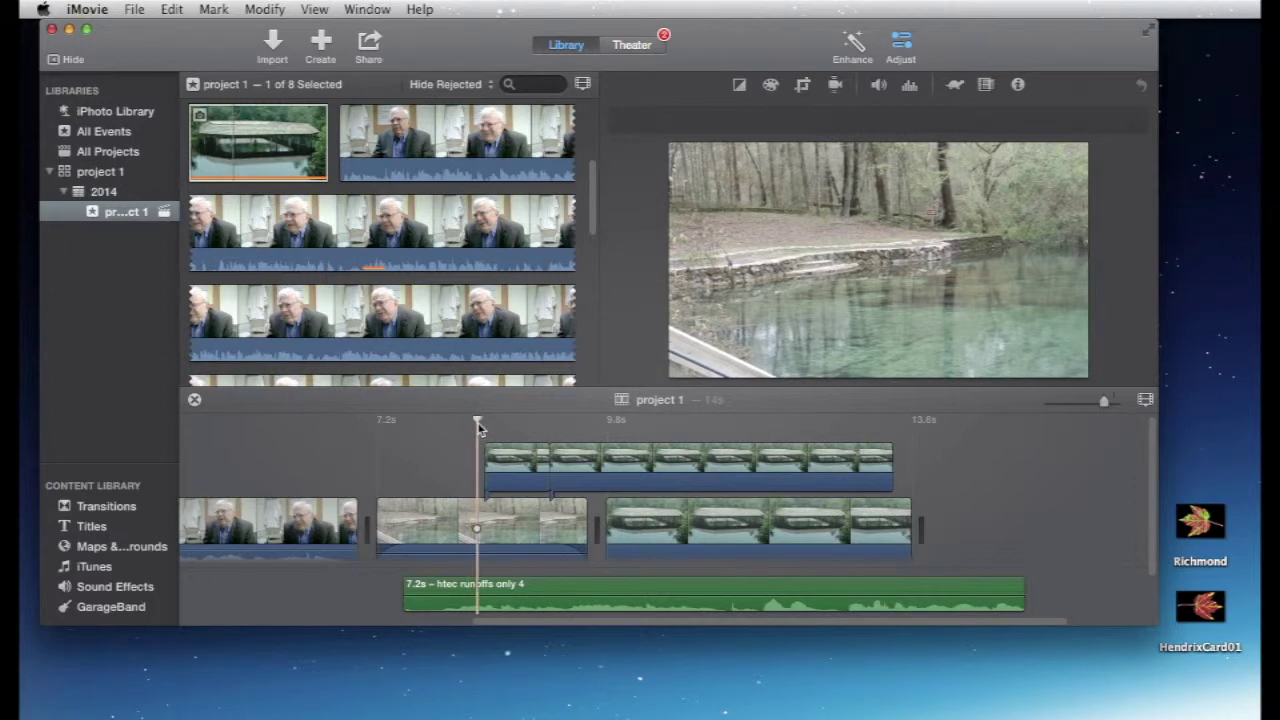
pyautogui.press('space')
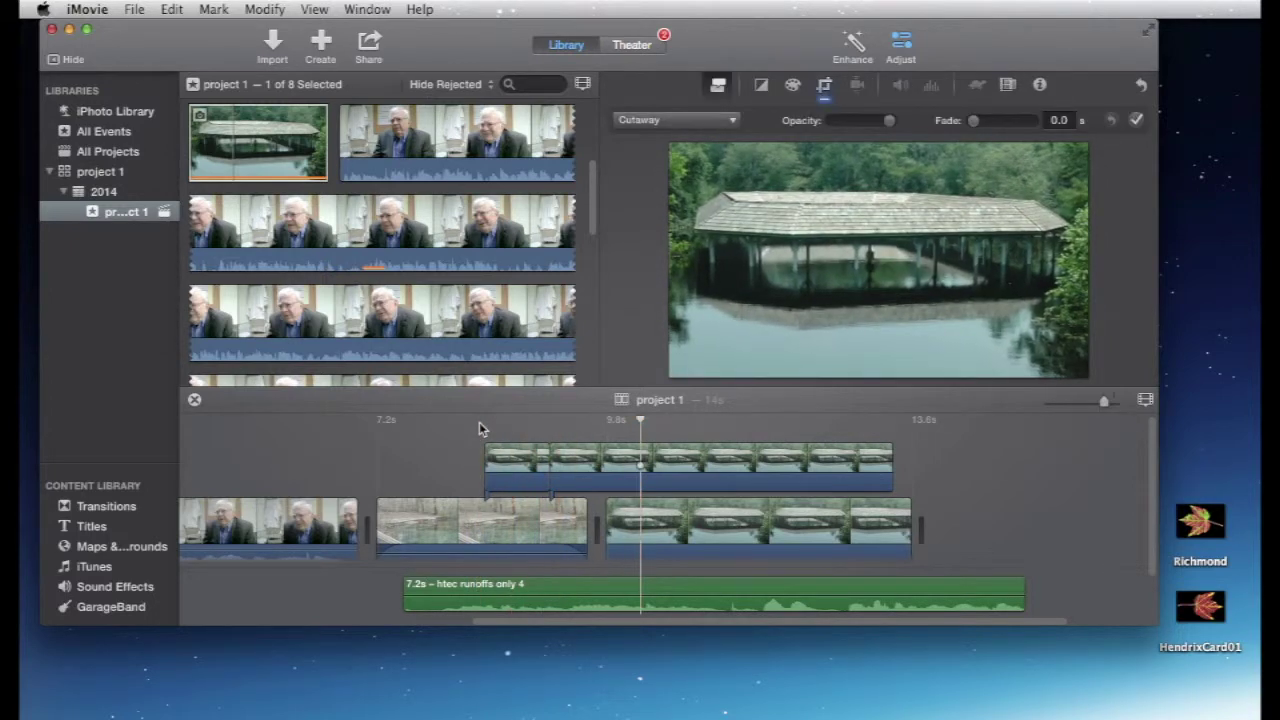
# Delete the second pavilion cutaway, and play across the remaining short cutaway above the water clip.
pyautogui.click(521, 452)
pyautogui.press('Delete')
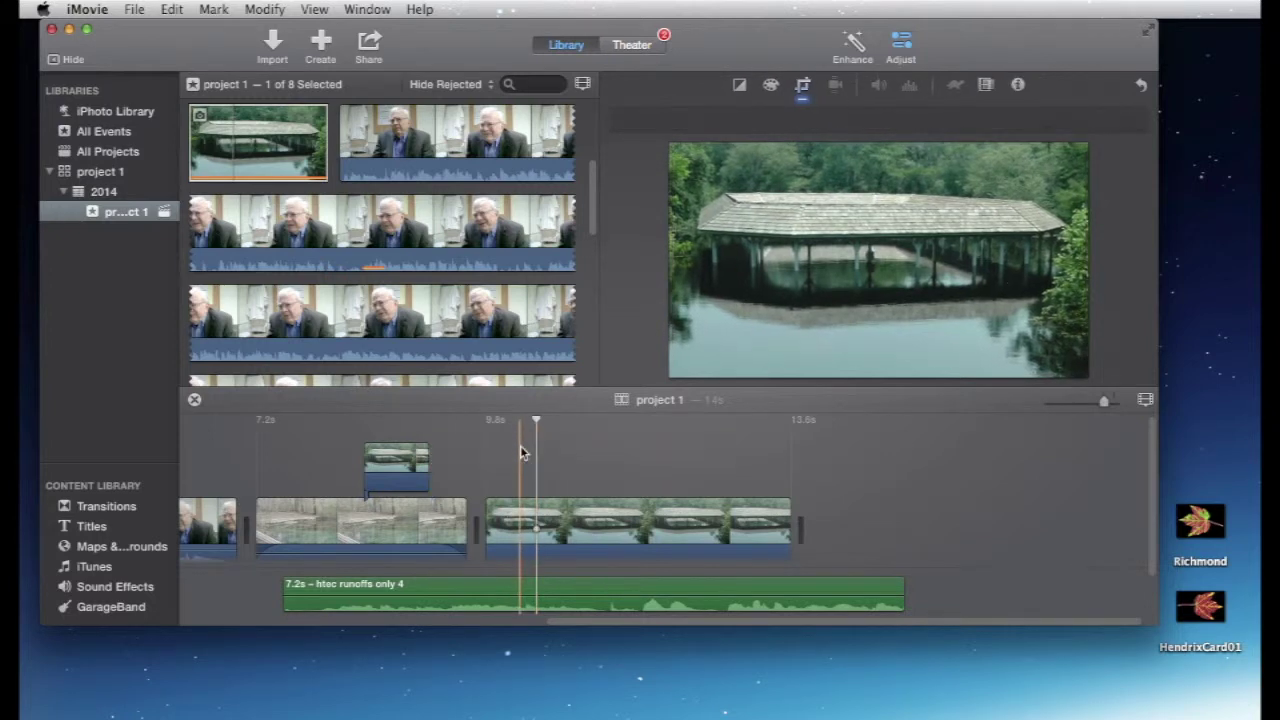
pyautogui.click(358, 425)
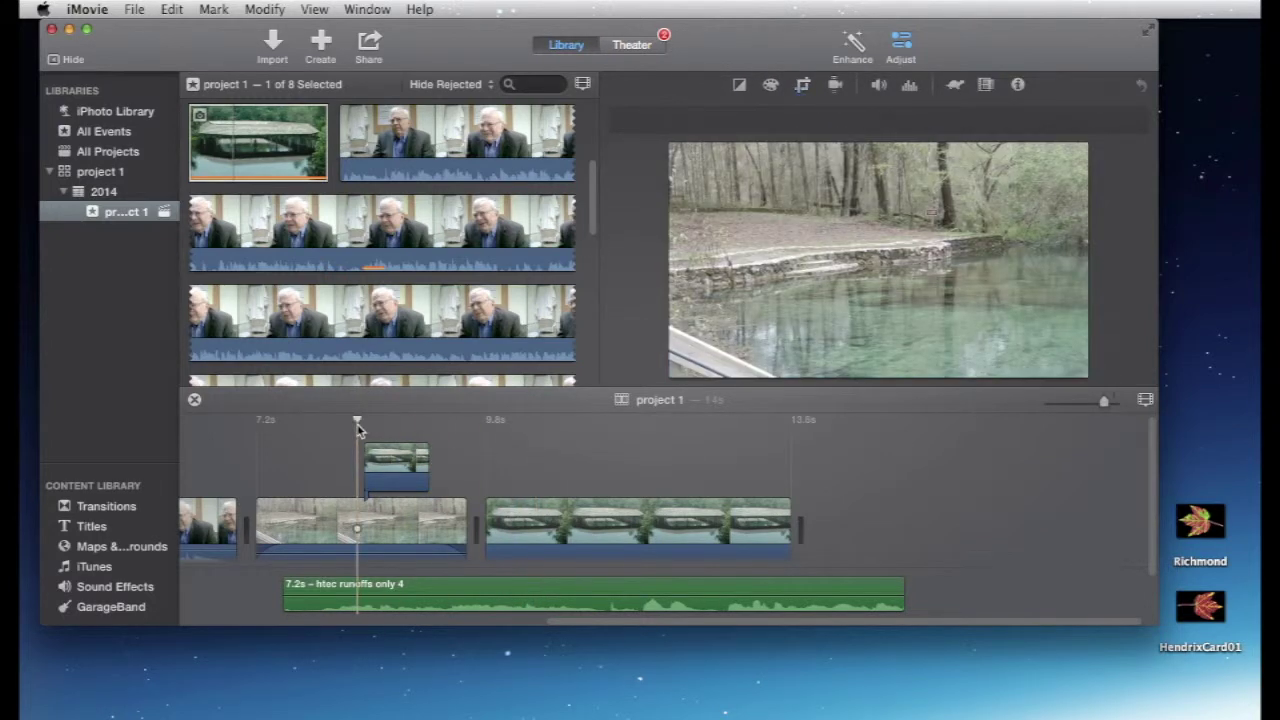
pyautogui.press('space')
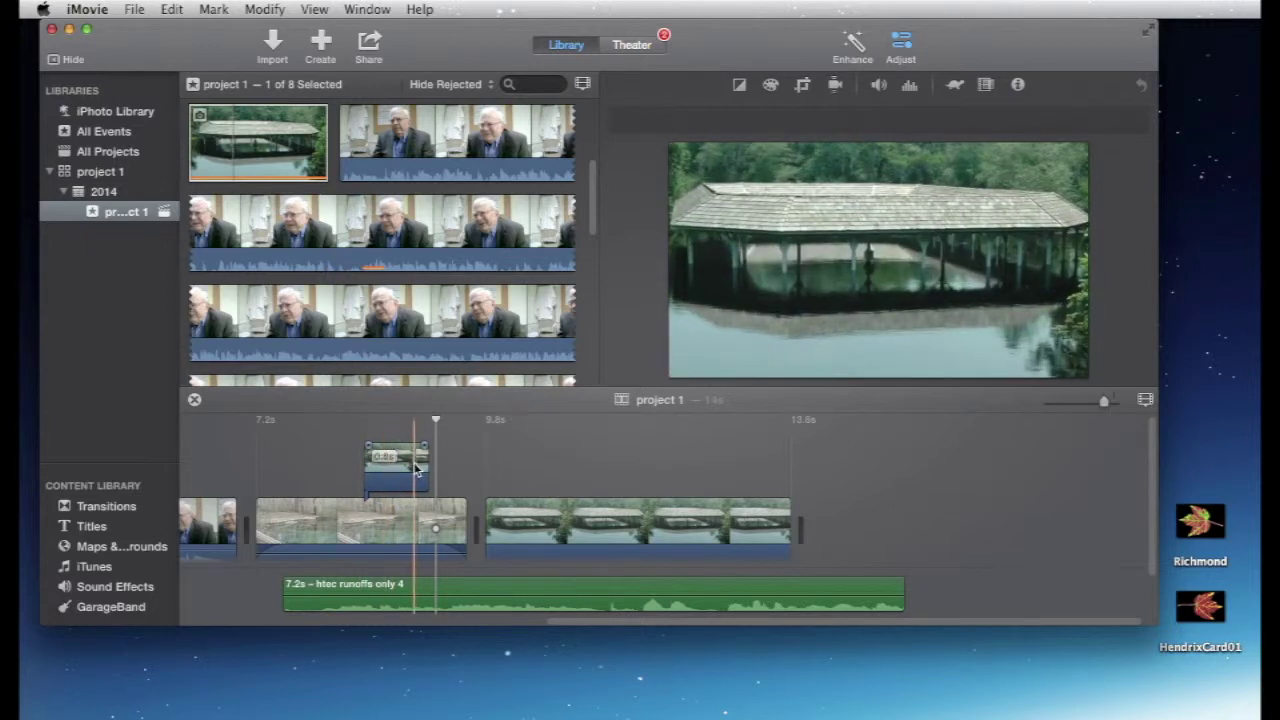
# Delete the short pavilion cutaway above the water clip and the interview audio attached beneath it.
pyautogui.hscroll(-5, 413, 480)
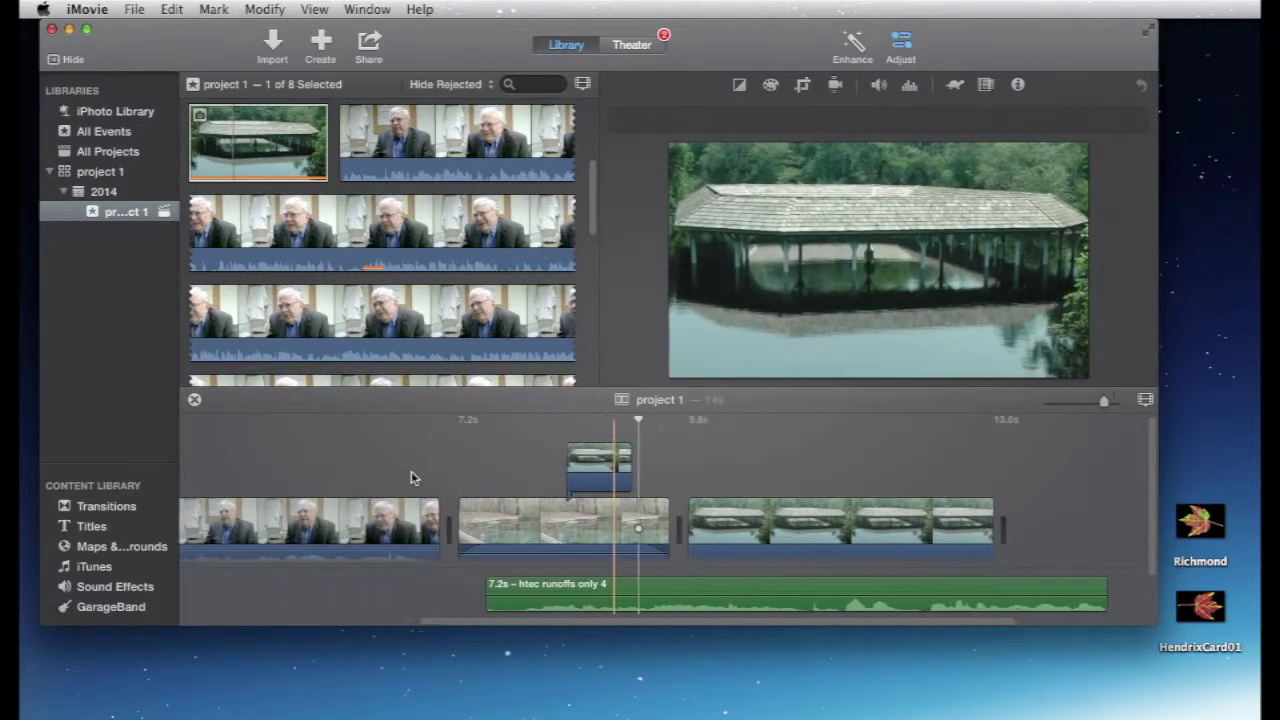
pyautogui.hscroll(-1, 471, 476)
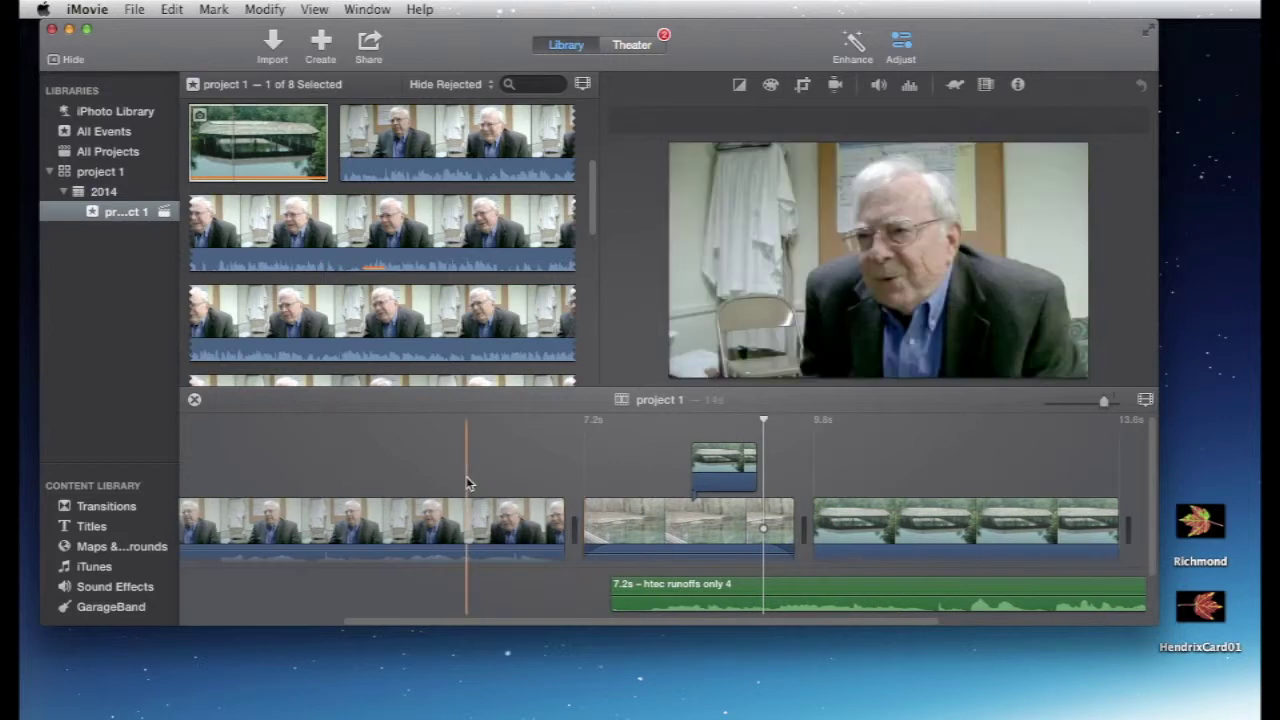
pyautogui.click(726, 478)
pyautogui.press('Delete')
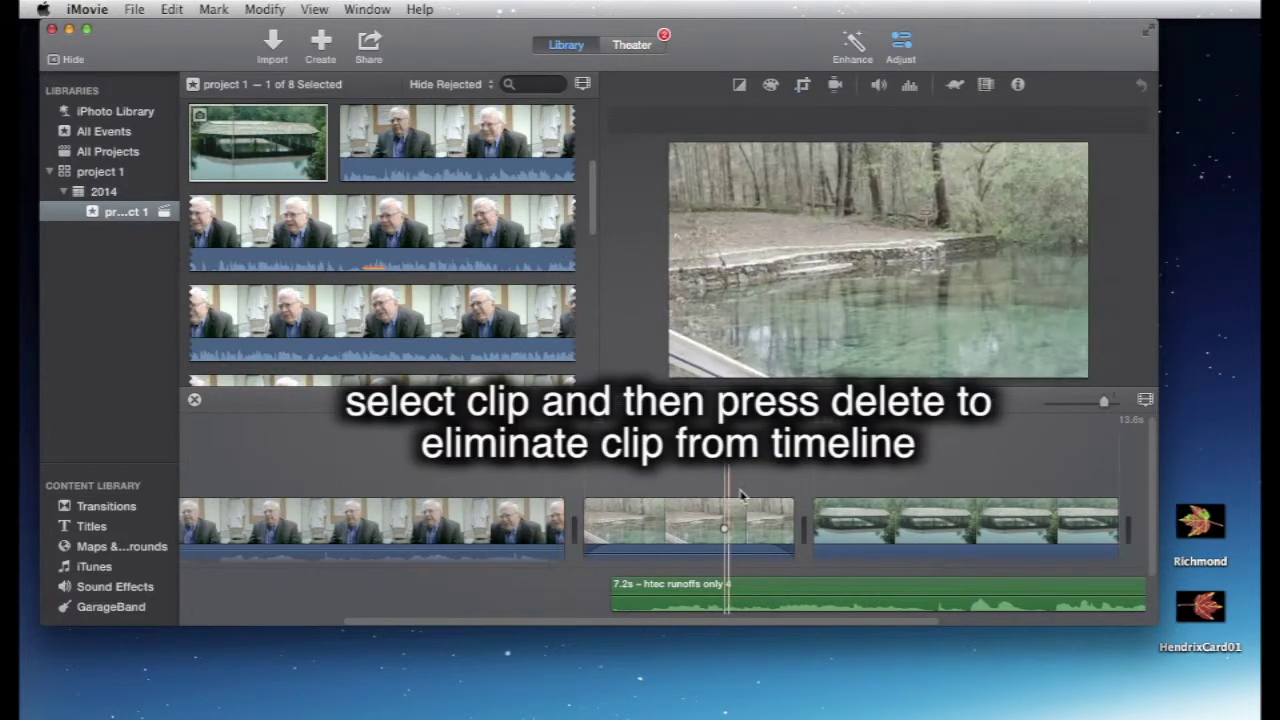
pyautogui.click(786, 590)
pyautogui.press('Delete')
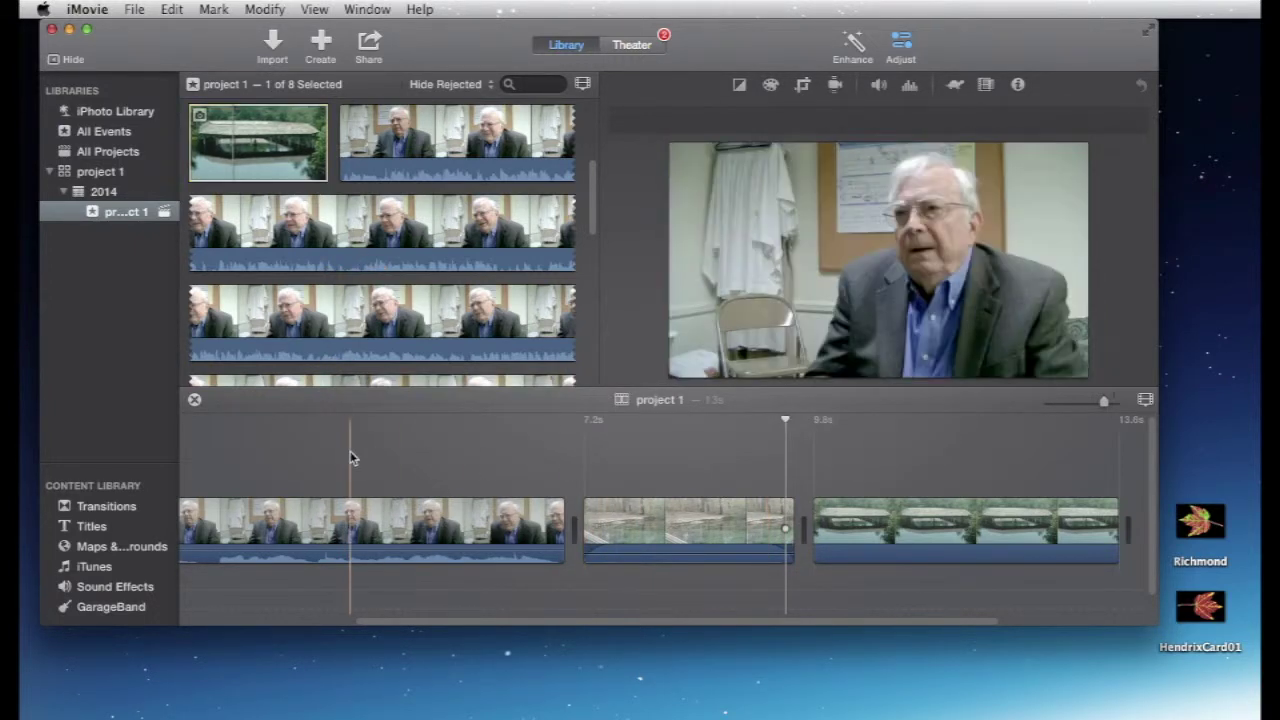
# Append a short section from early in the interview footage after the pavilion photo, and trim its end to a length of about 4.8 s.
pyautogui.hscroll(5, 455, 460)
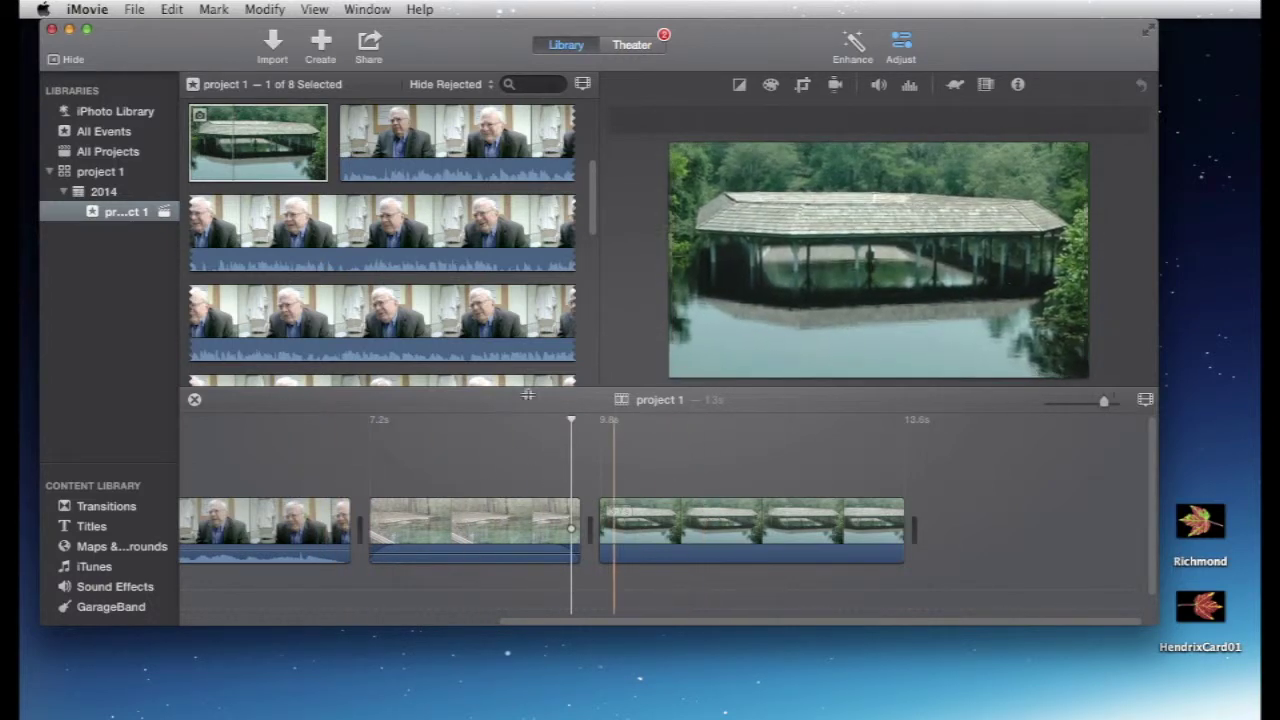
pyautogui.click(390, 142)
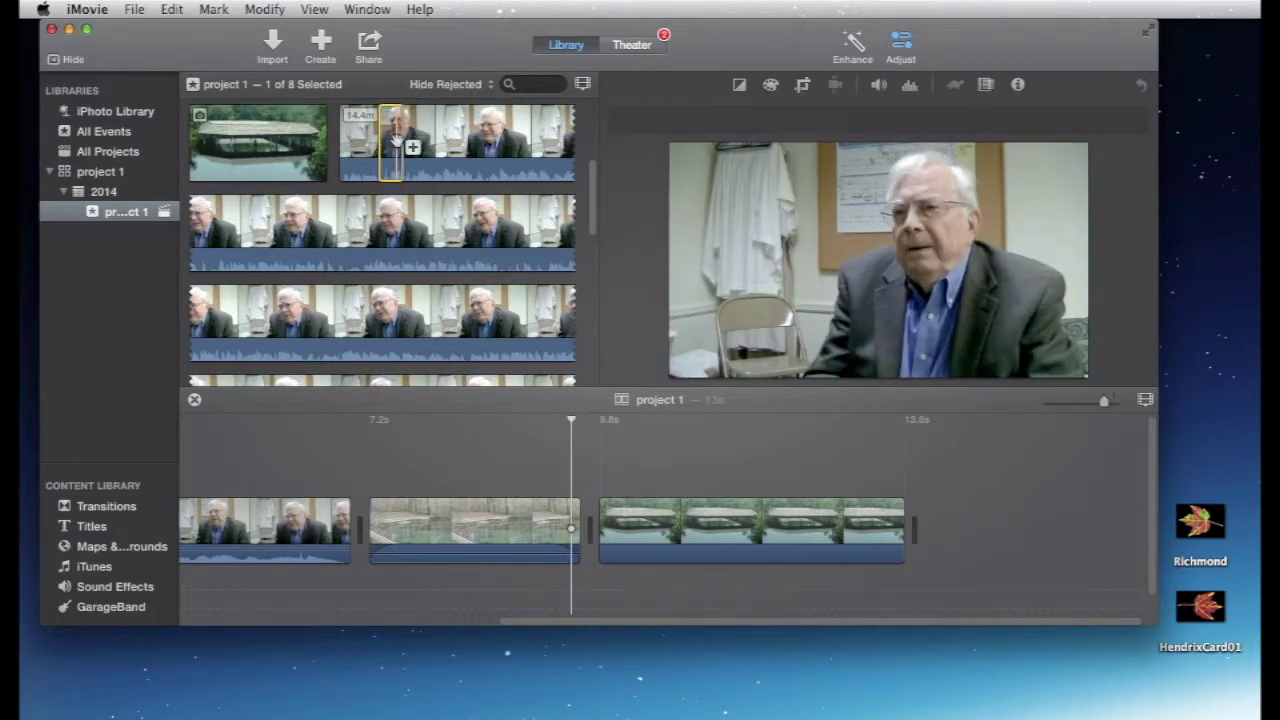
pyautogui.click(411, 147)
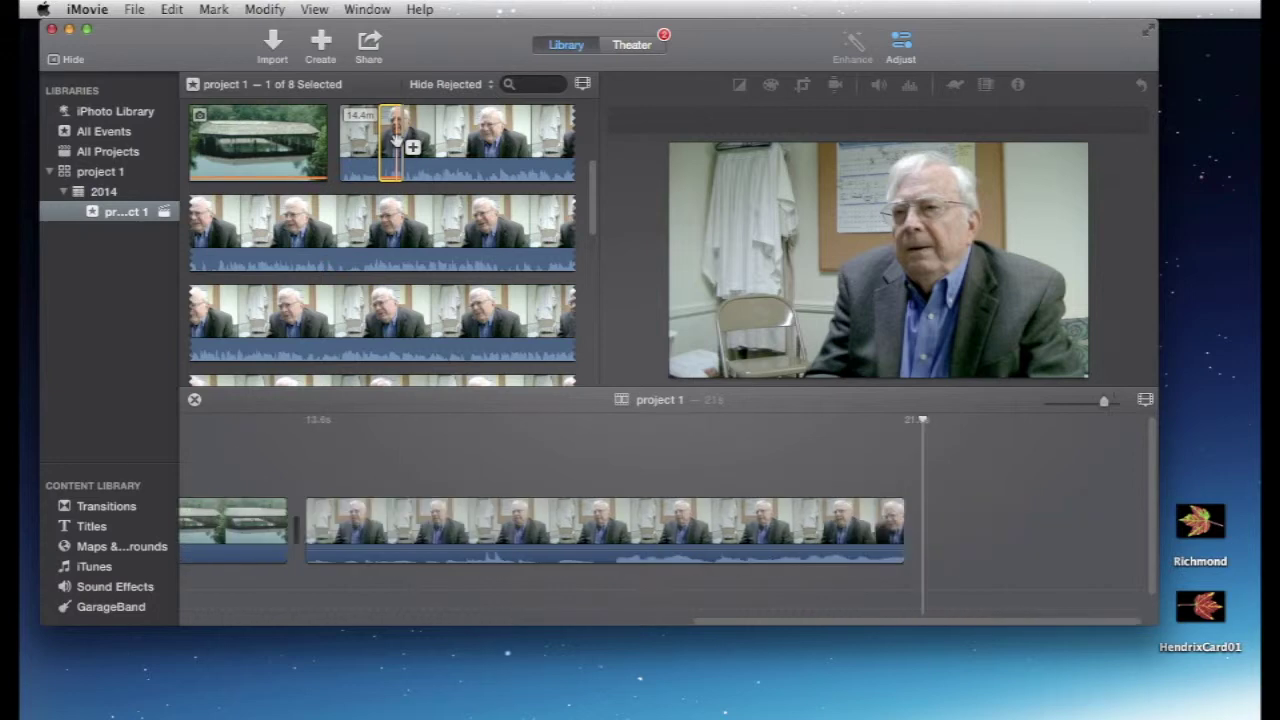
pyautogui.click(1019, 514)
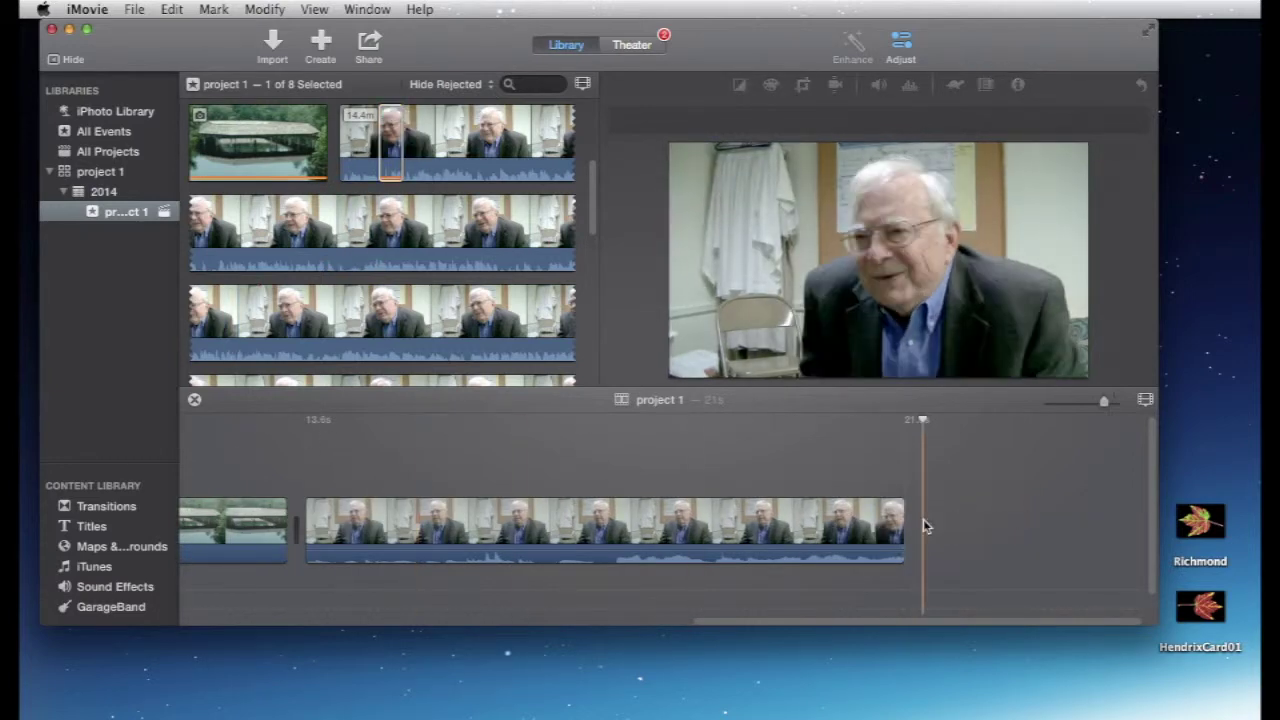
pyautogui.moveTo(906, 524); pyautogui.dragTo(679, 505)
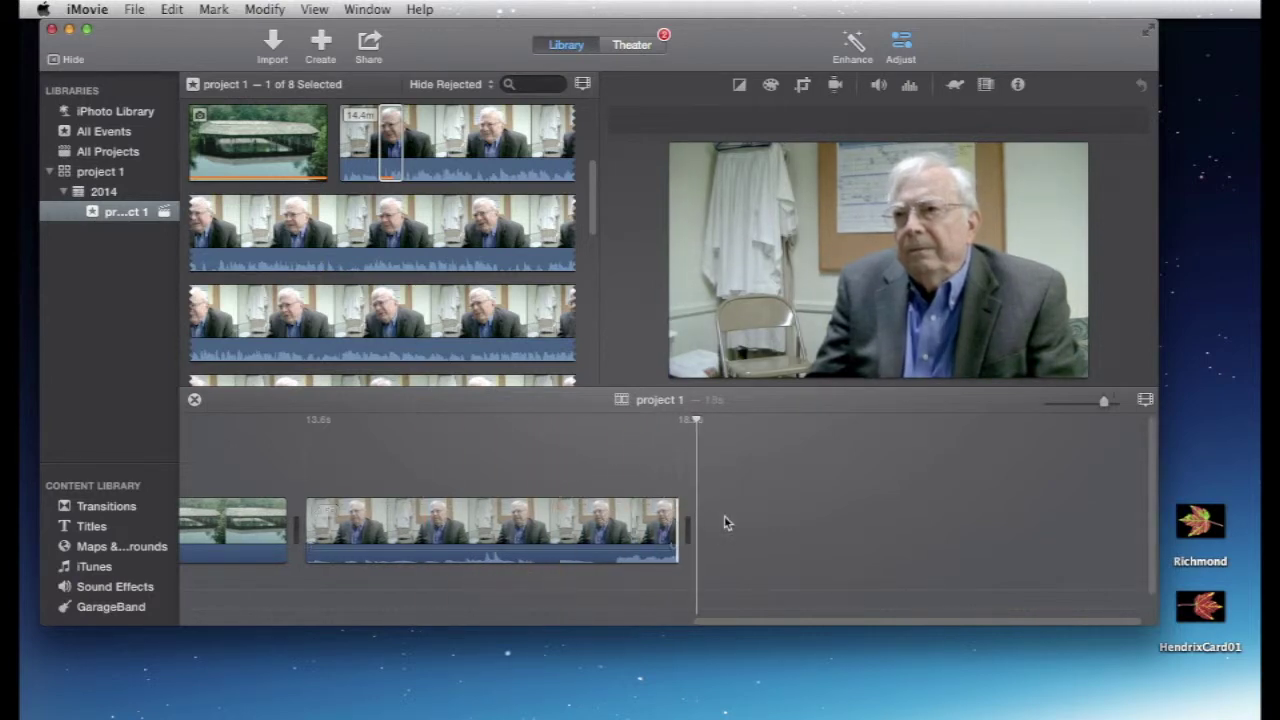
# Trim both ends of the last interview clip to a length of about 3.0 s, and play from the end of the pavilion photo.
pyautogui.hscroll(-5, 724, 515)
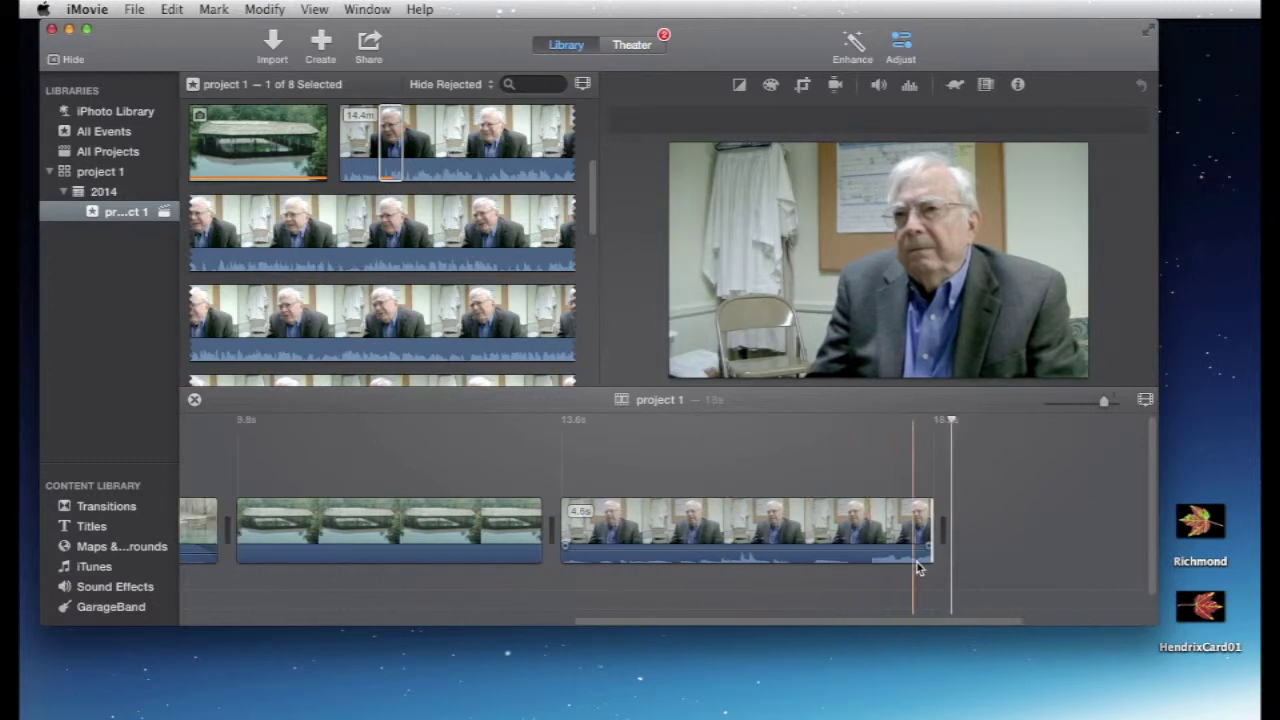
pyautogui.click(1145, 401)
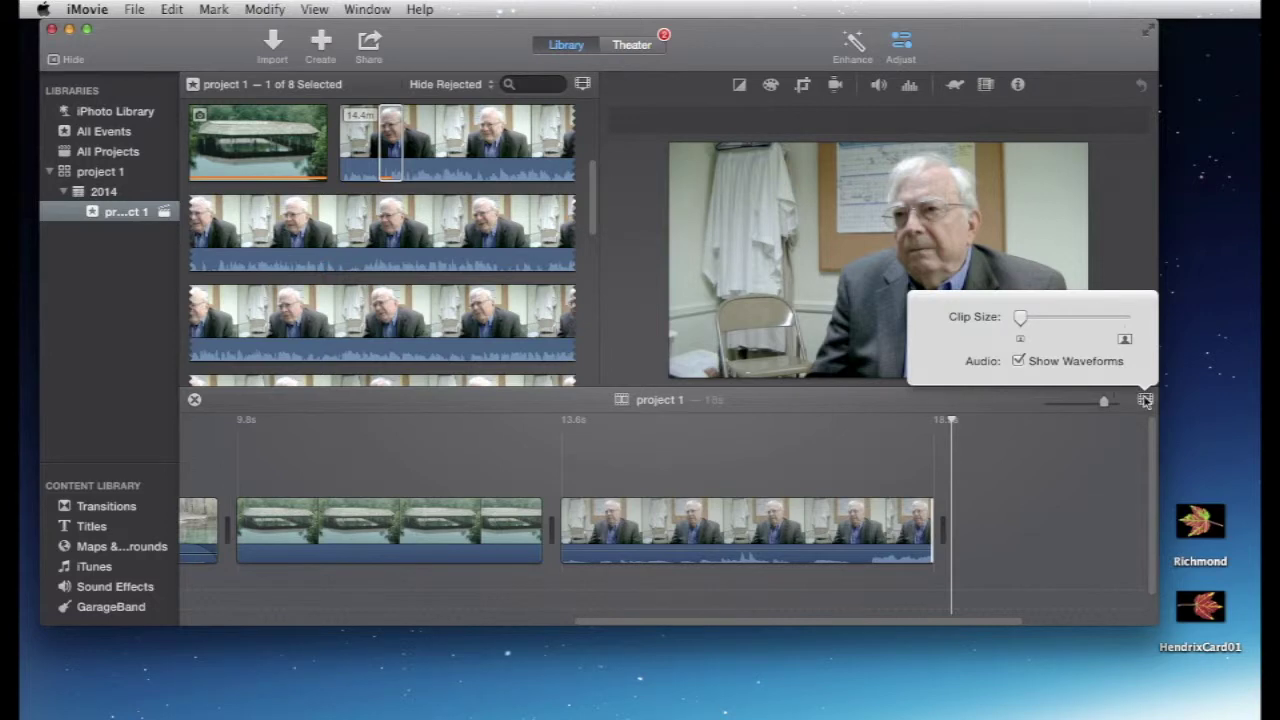
pyautogui.click(1145, 401)
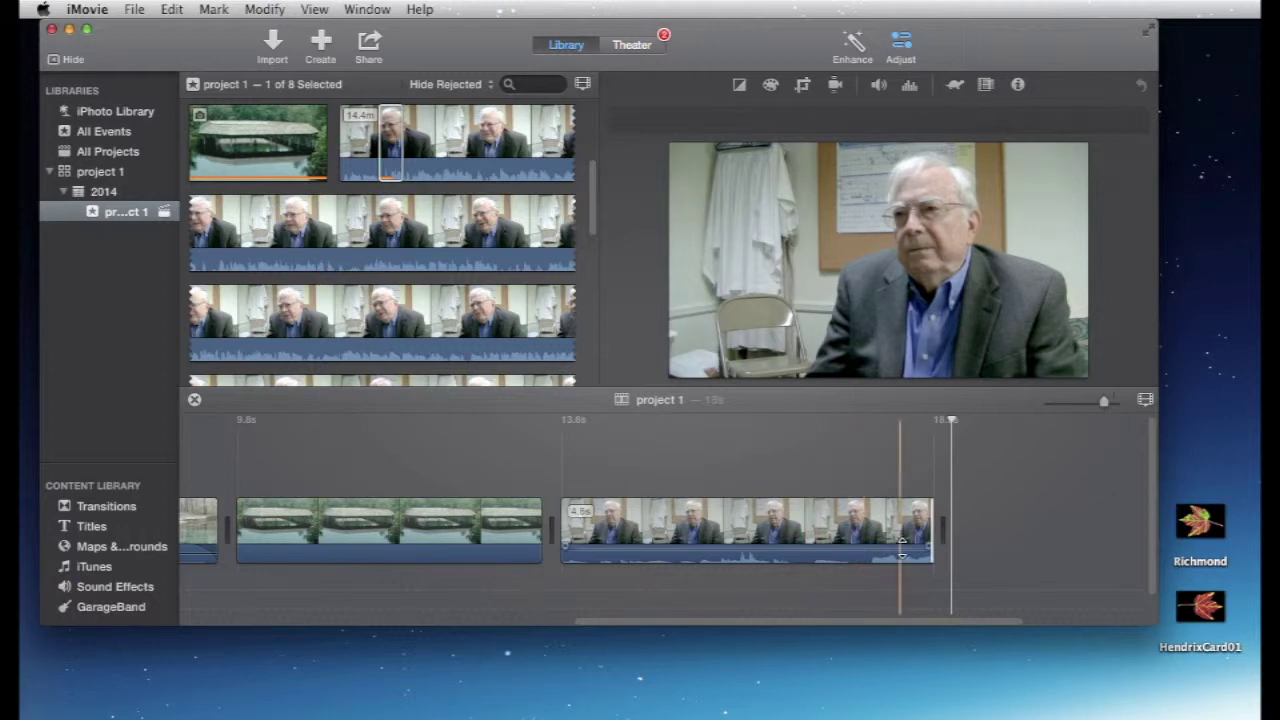
pyautogui.moveTo(932, 530); pyautogui.dragTo(861, 534)
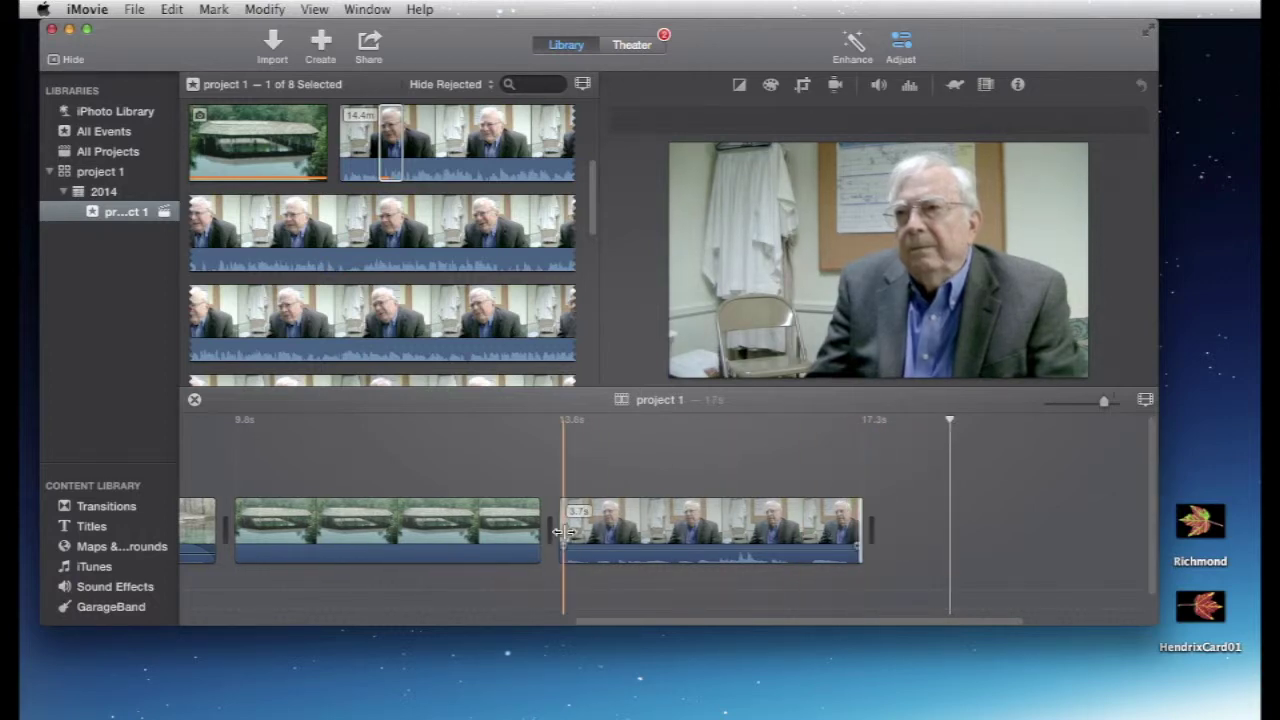
pyautogui.moveTo(560, 520); pyautogui.dragTo(622, 520)
pyautogui.click(580, 485)
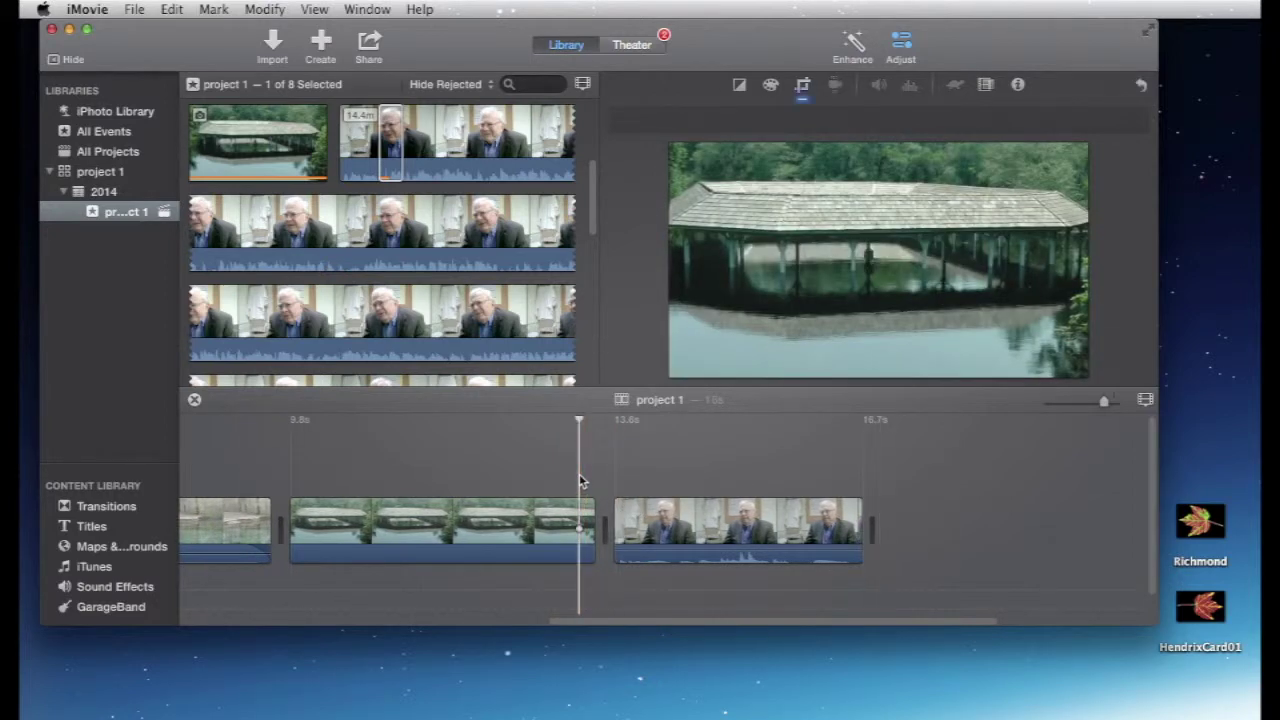
pyautogui.press('space')
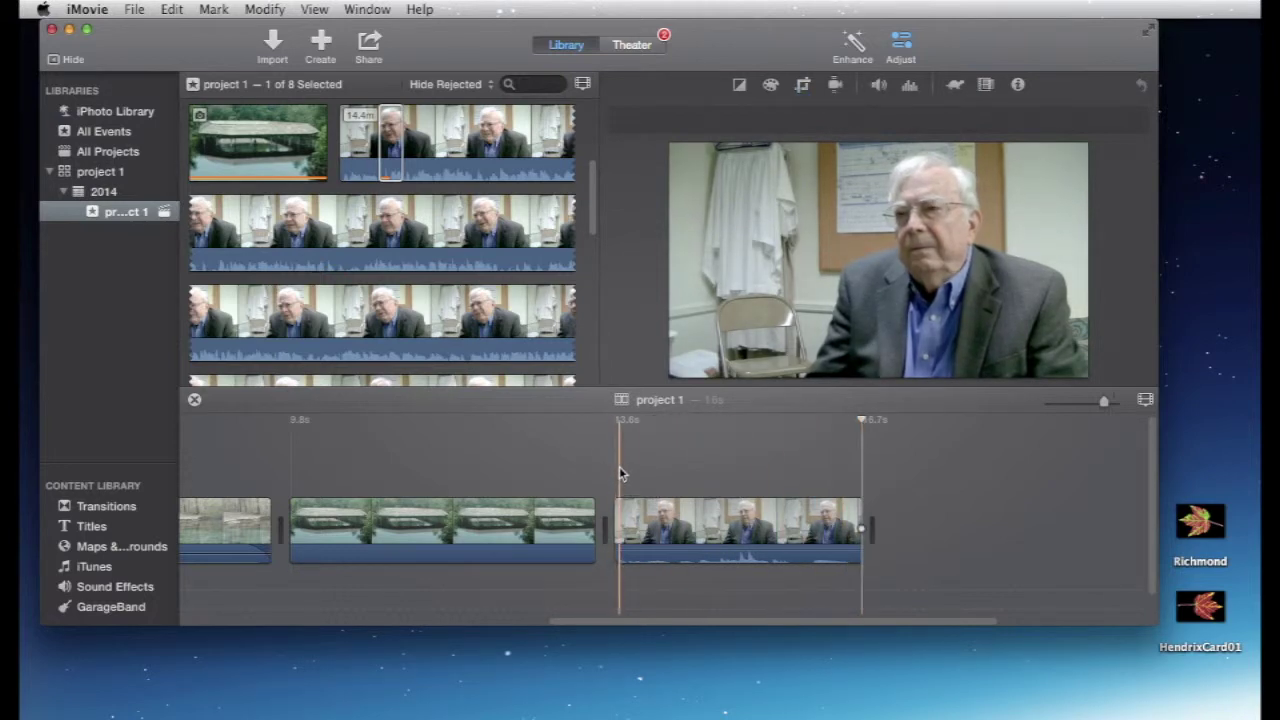
# Trim the start of the opening interview clip to leave about 4.4 s, playing it from the beginning to check the cut.
pyautogui.hscroll(-5, 557, 457)
pyautogui.hscroll(-3, 553, 457)
pyautogui.press('space')
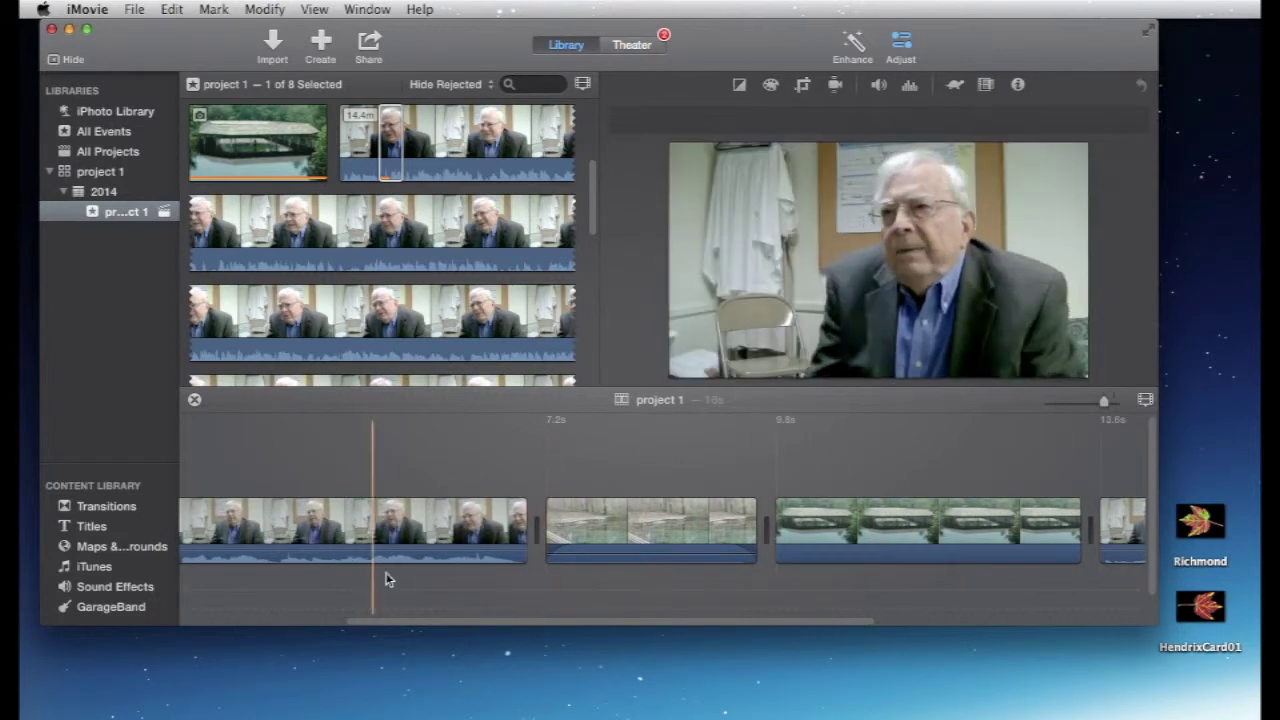
pyautogui.hscroll(-3, 370, 550)
pyautogui.hscroll(-2, 370, 550)
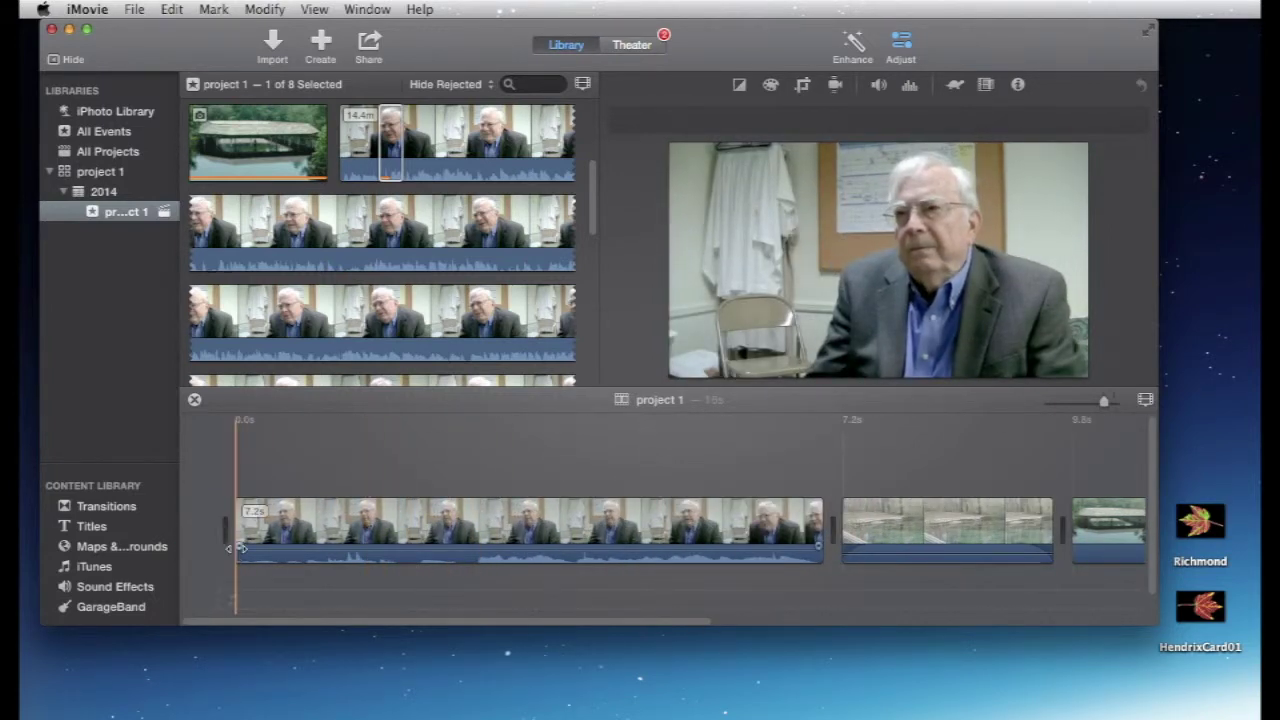
pyautogui.moveTo(229, 528); pyautogui.dragTo(413, 519)
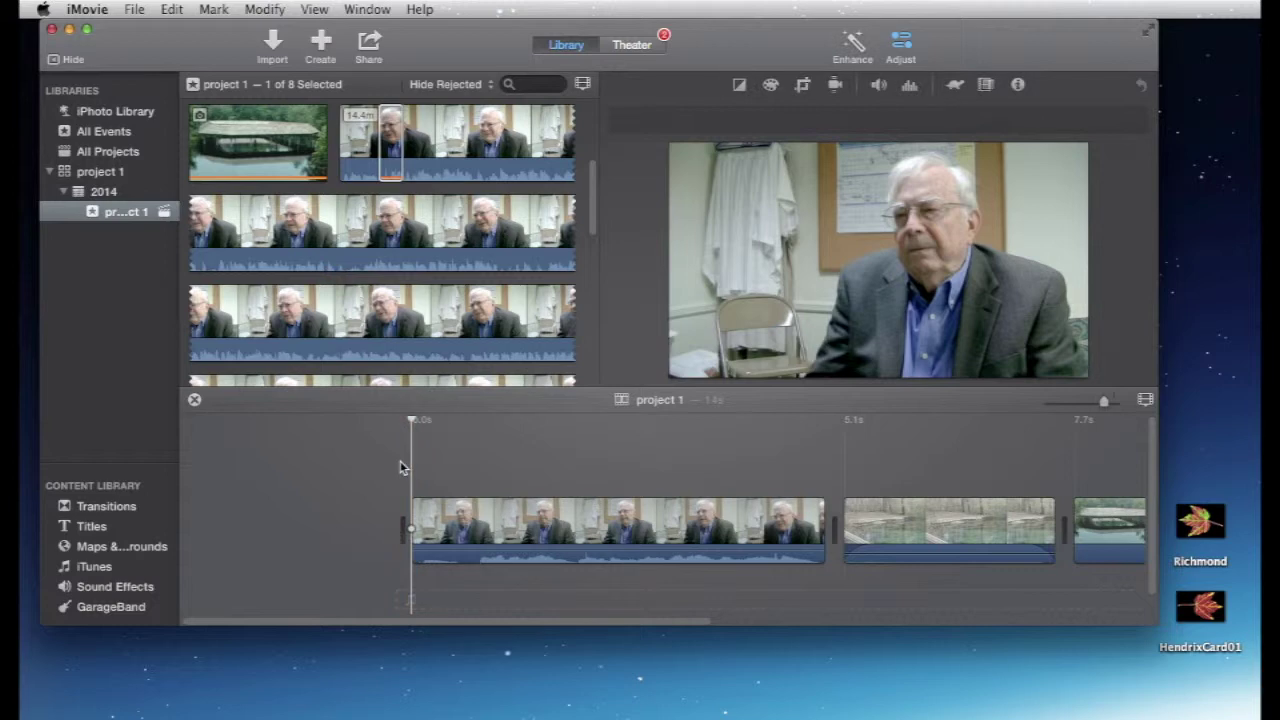
pyautogui.press('space')
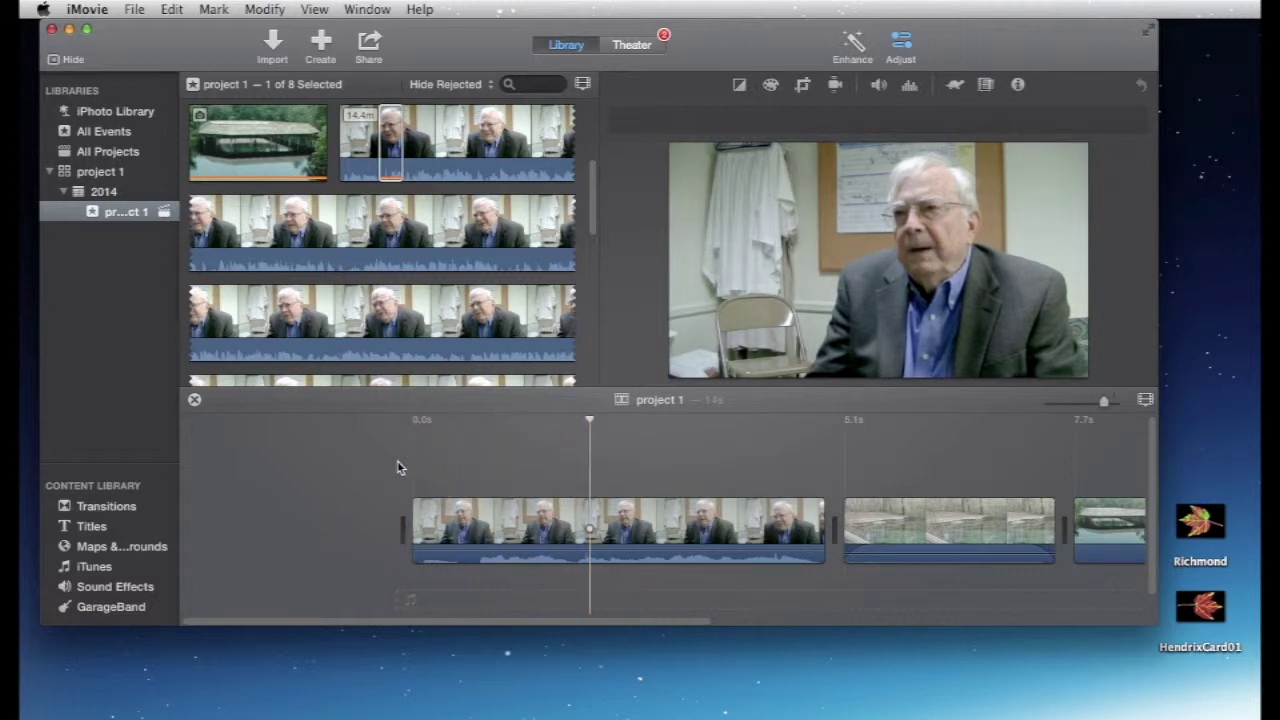
pyautogui.moveTo(413, 512); pyautogui.dragTo(469, 513)
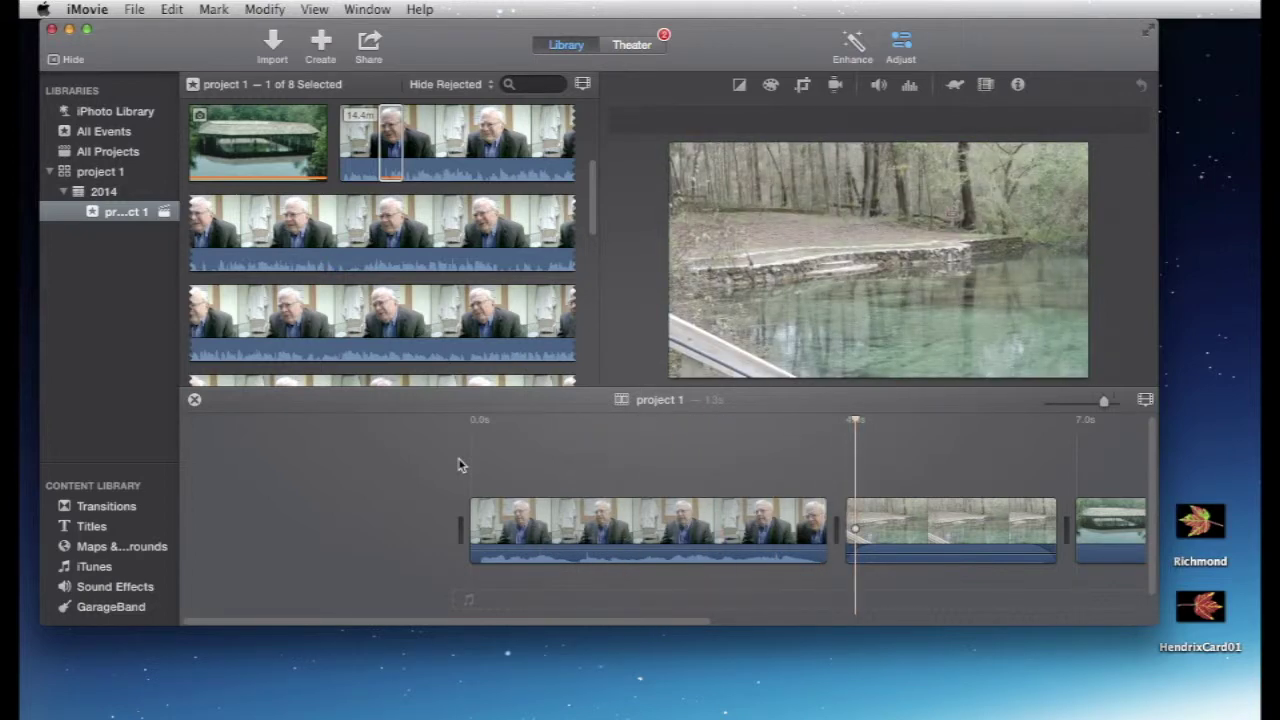
# Delete the pavilion photo and the water clip from between the two interview clips.
pyautogui.hscroll(5, 651, 457)
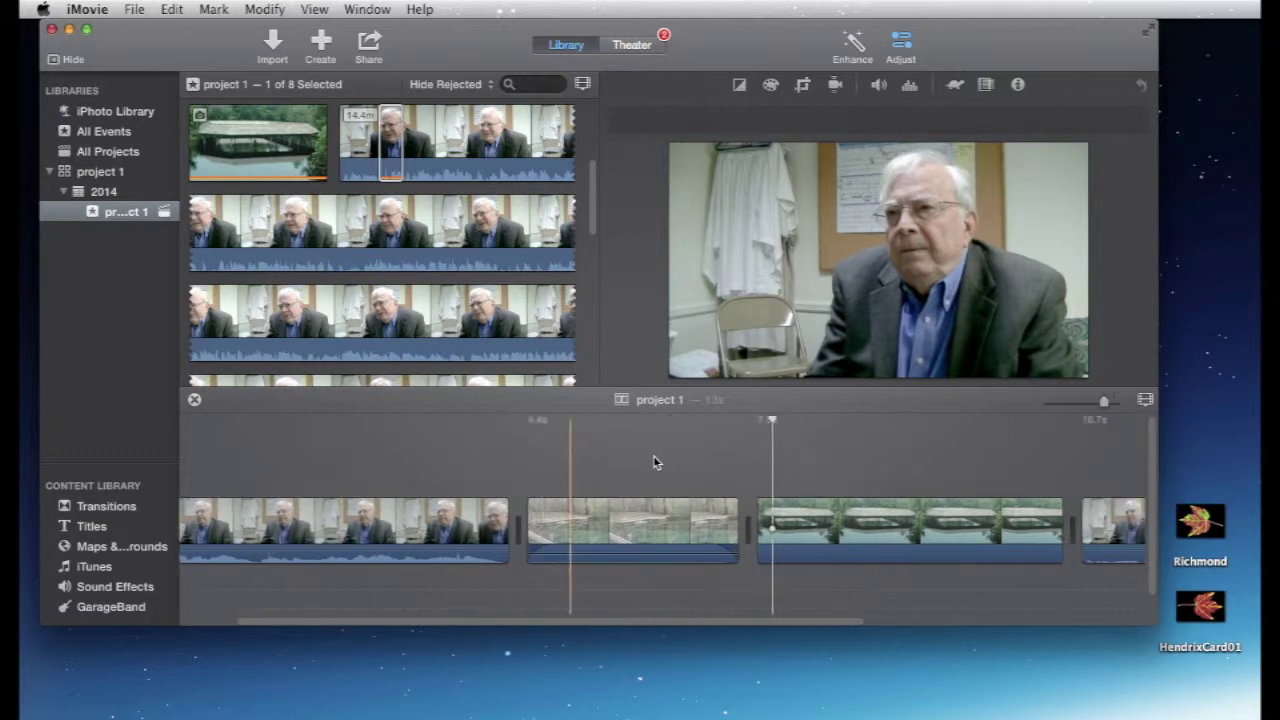
pyautogui.hscroll(5, 653, 461)
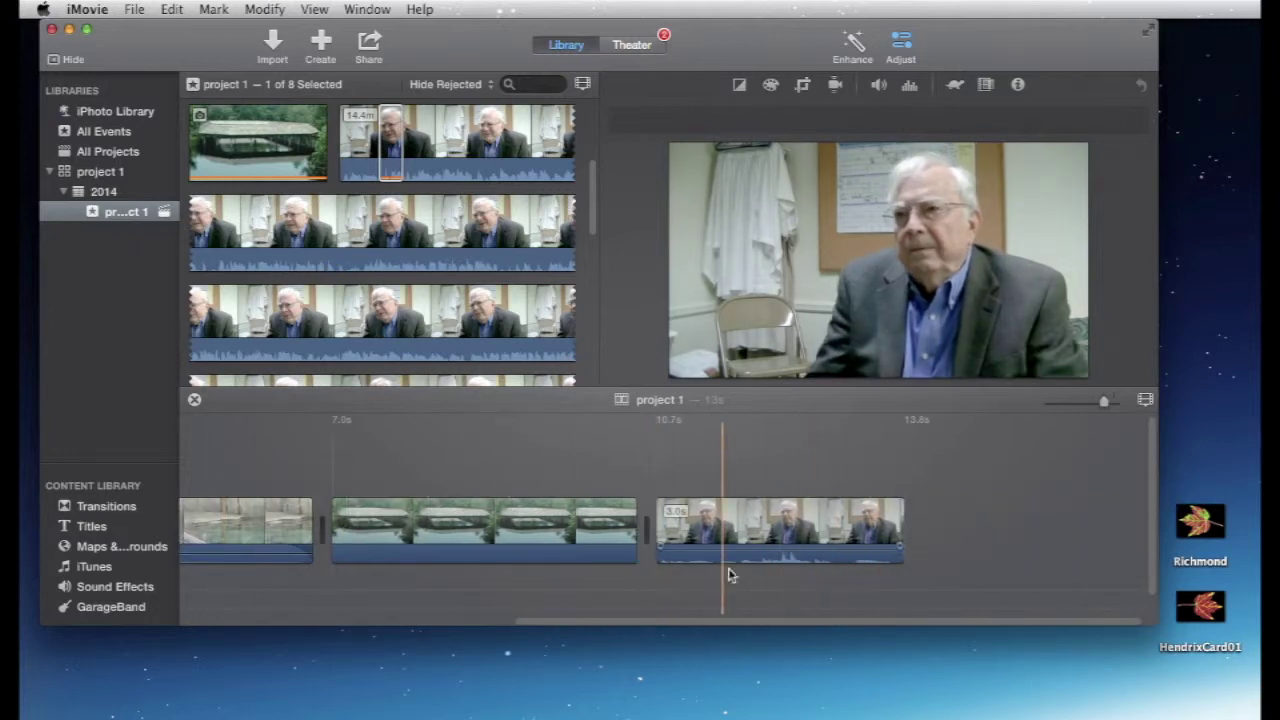
pyautogui.hscroll(-4, 819, 540)
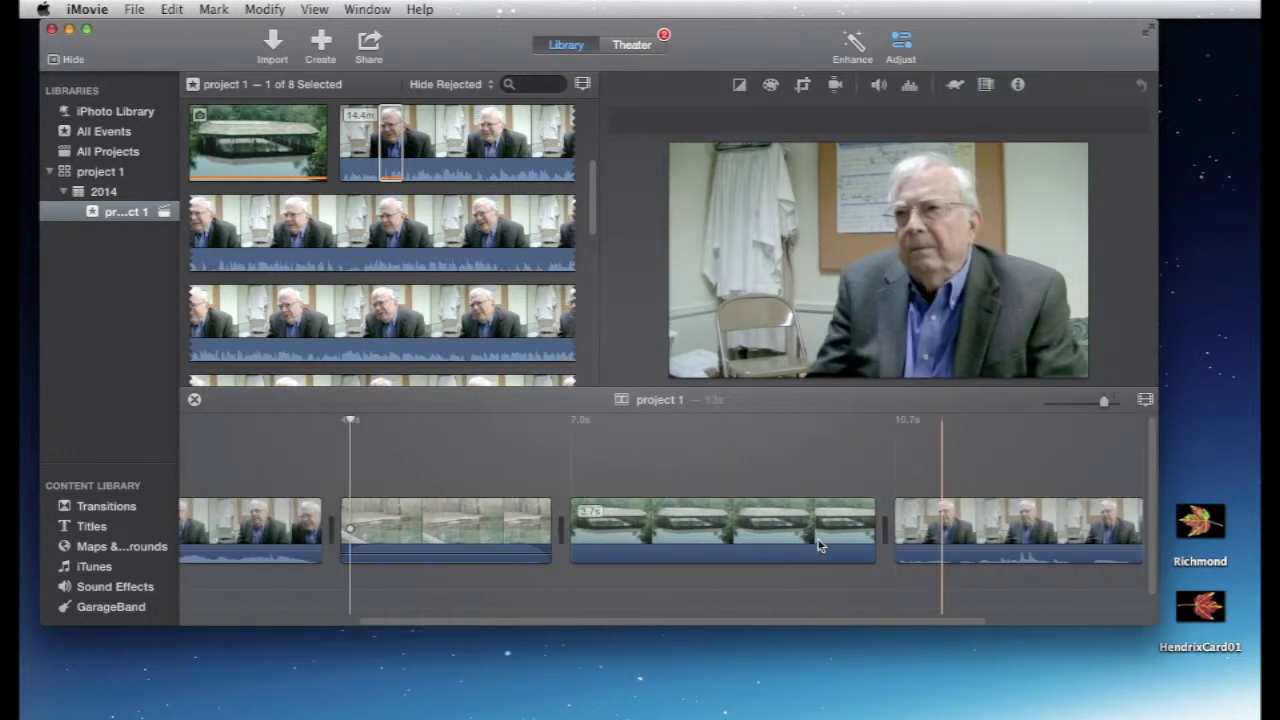
pyautogui.hscroll(-3, 819, 545)
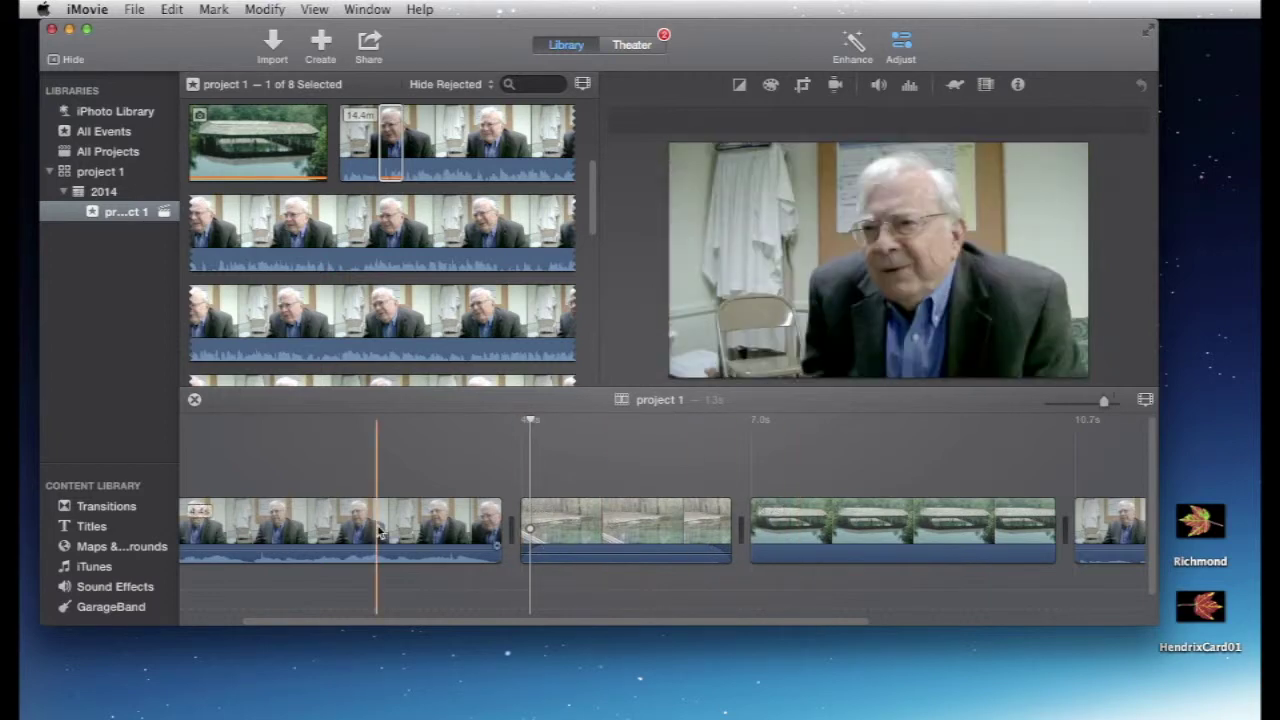
pyautogui.hscroll(5, 380, 533)
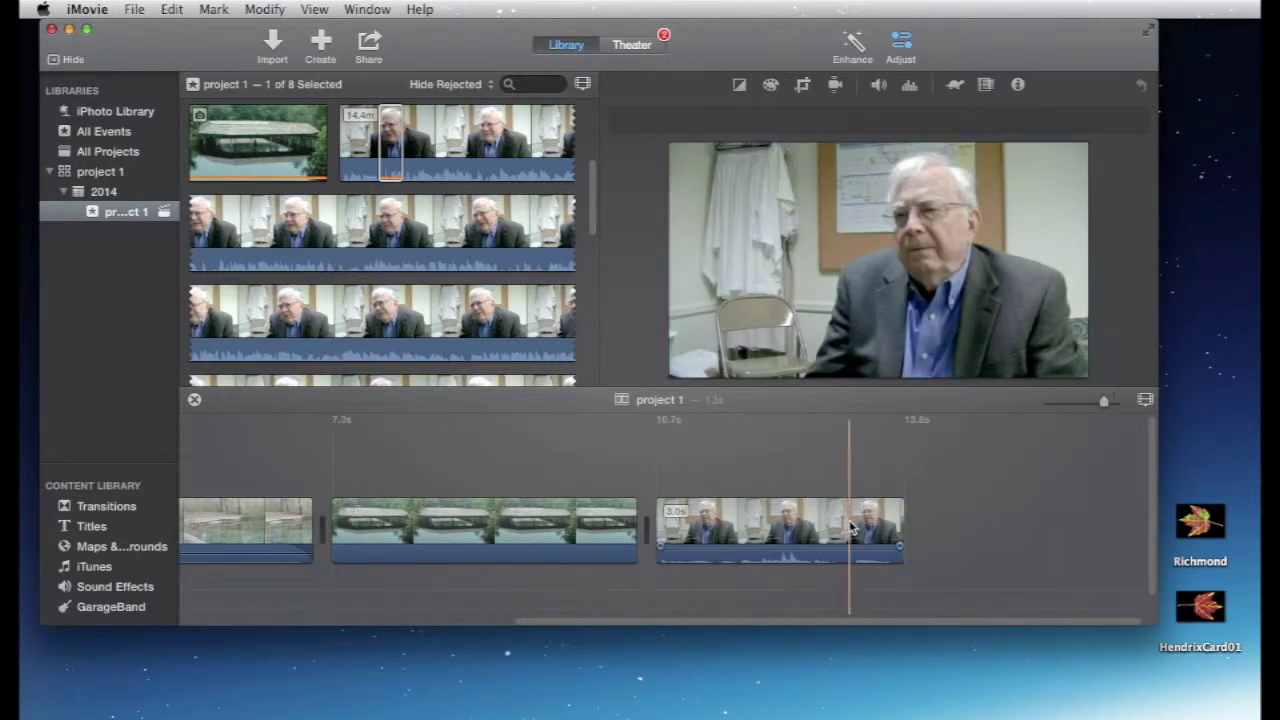
pyautogui.click(542, 530)
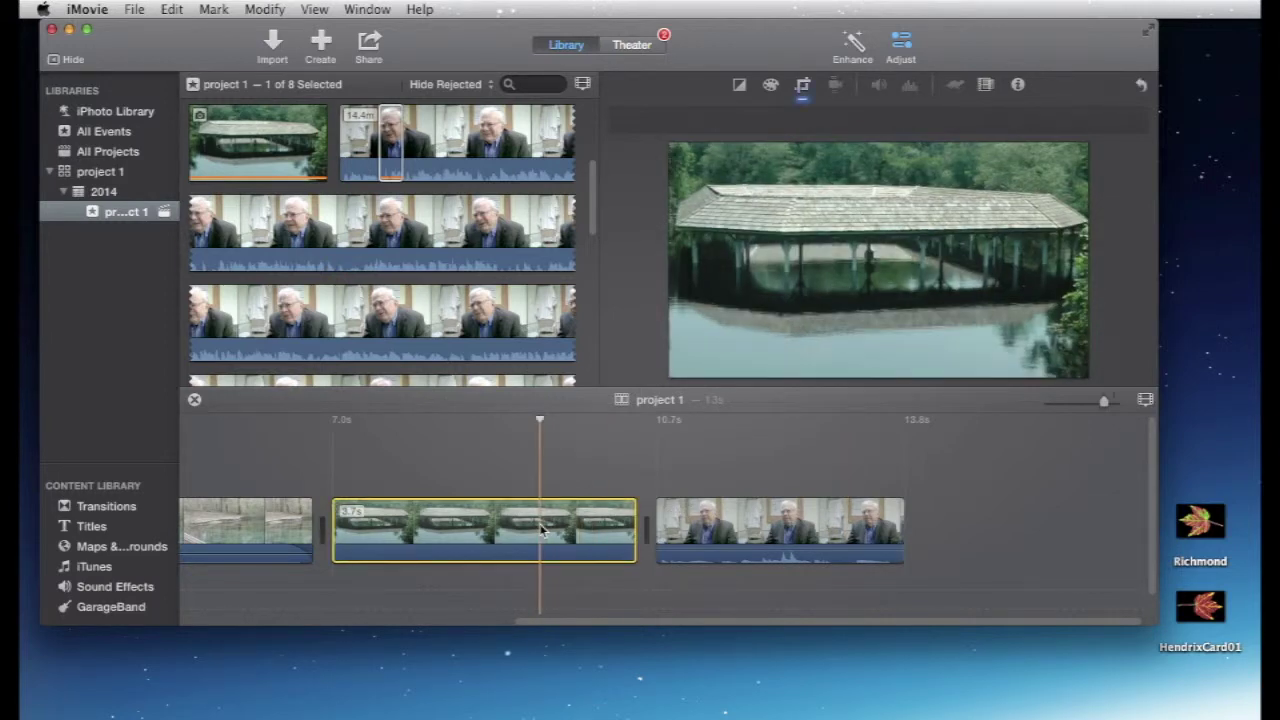
pyautogui.press('Delete')
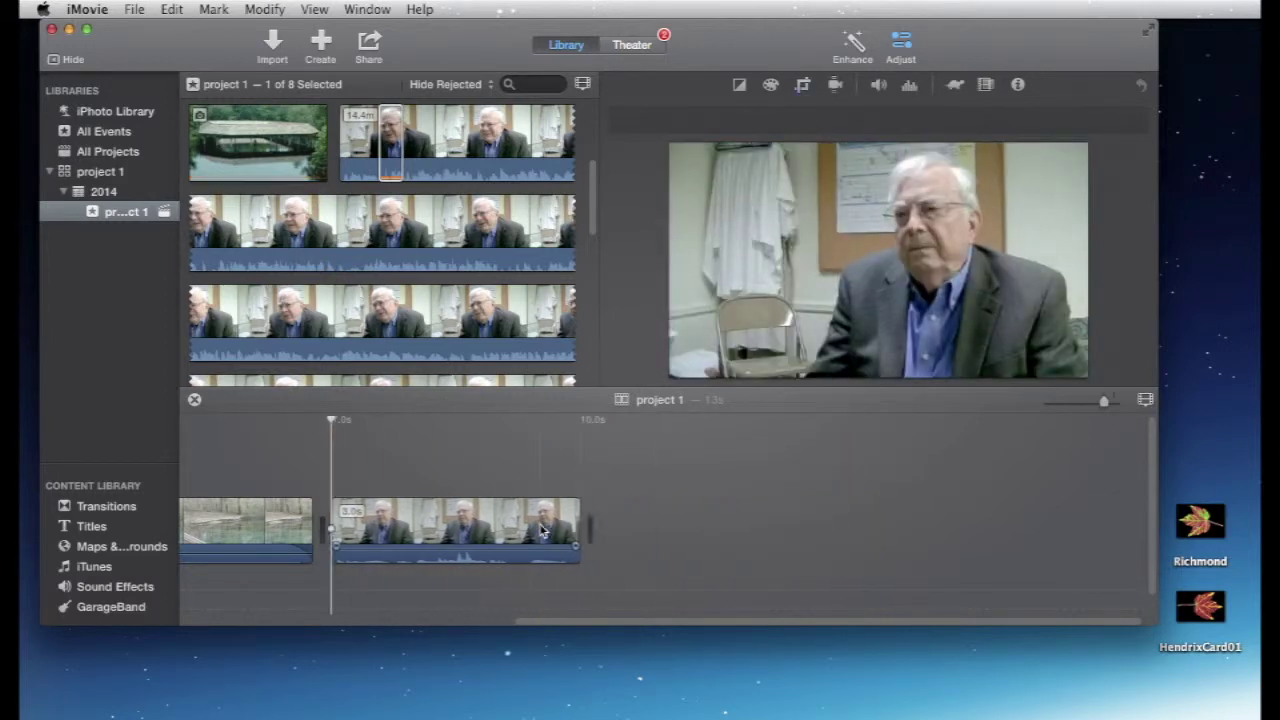
pyautogui.click(278, 535)
pyautogui.press('Delete')
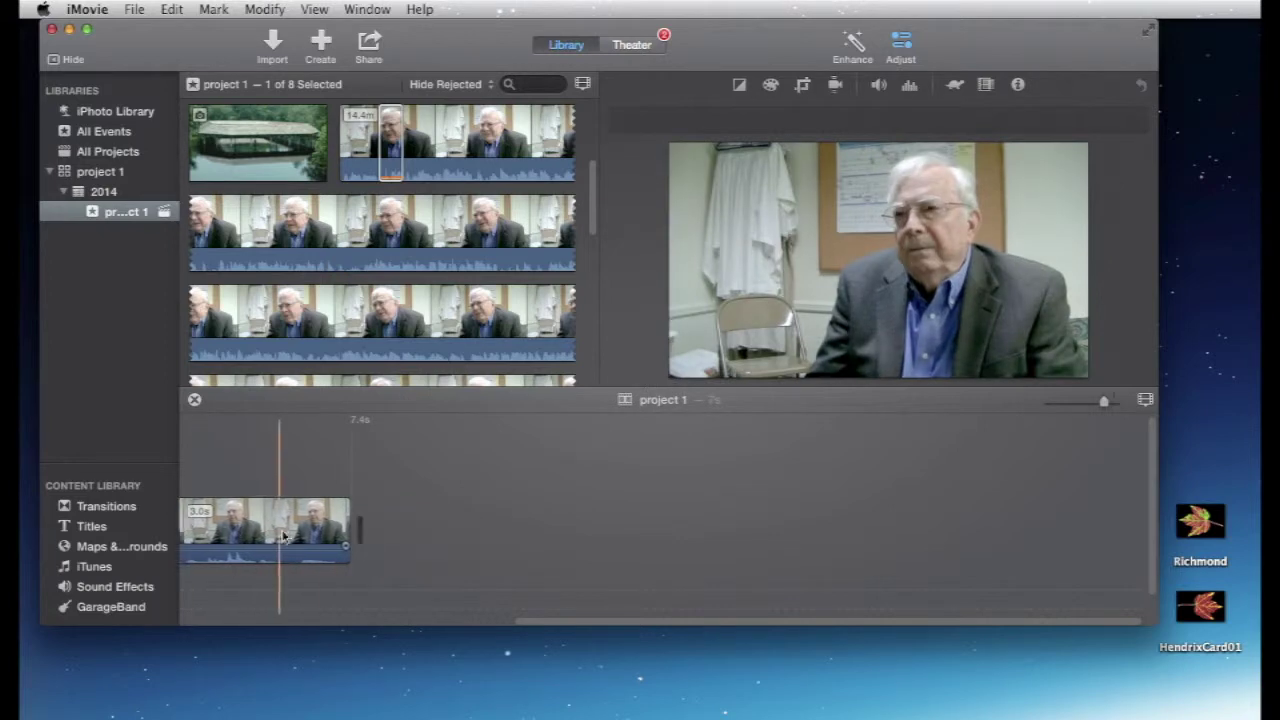
# Append a 9.3 s section from further into the interview footage to the end of the project, and trim its end to about 7.3 s.
pyautogui.click(366, 318)
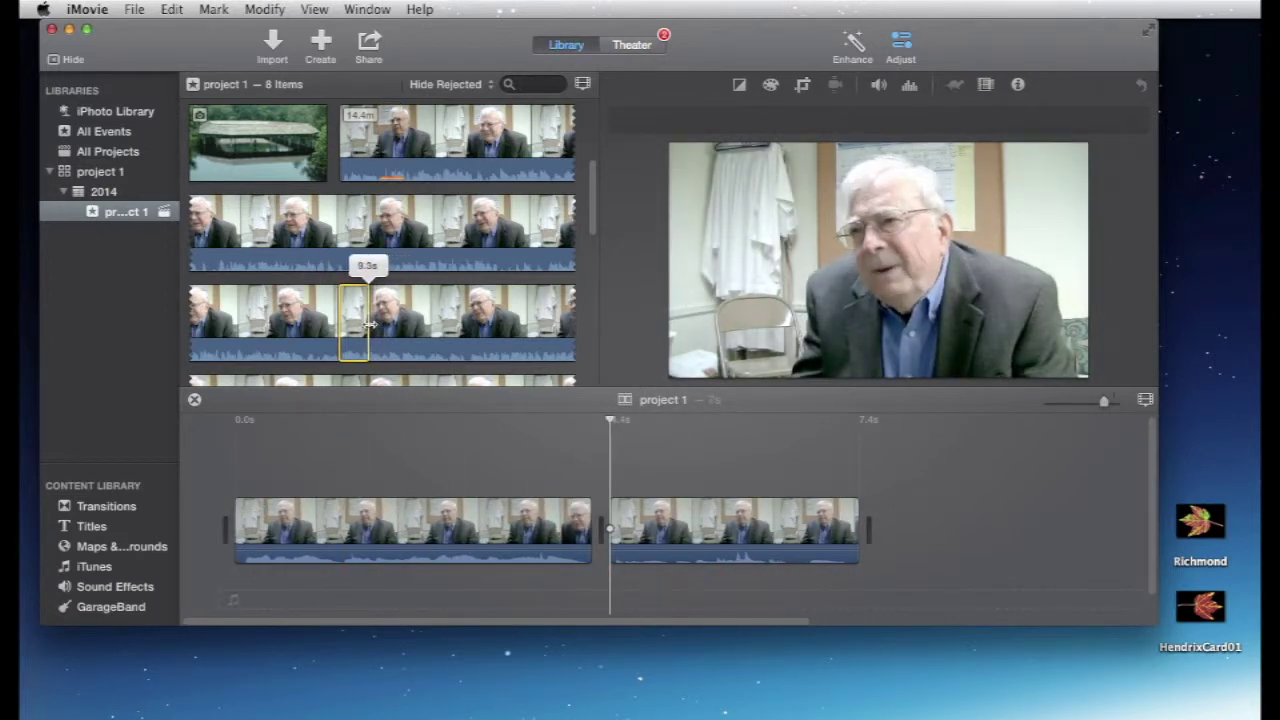
pyautogui.click(357, 326)
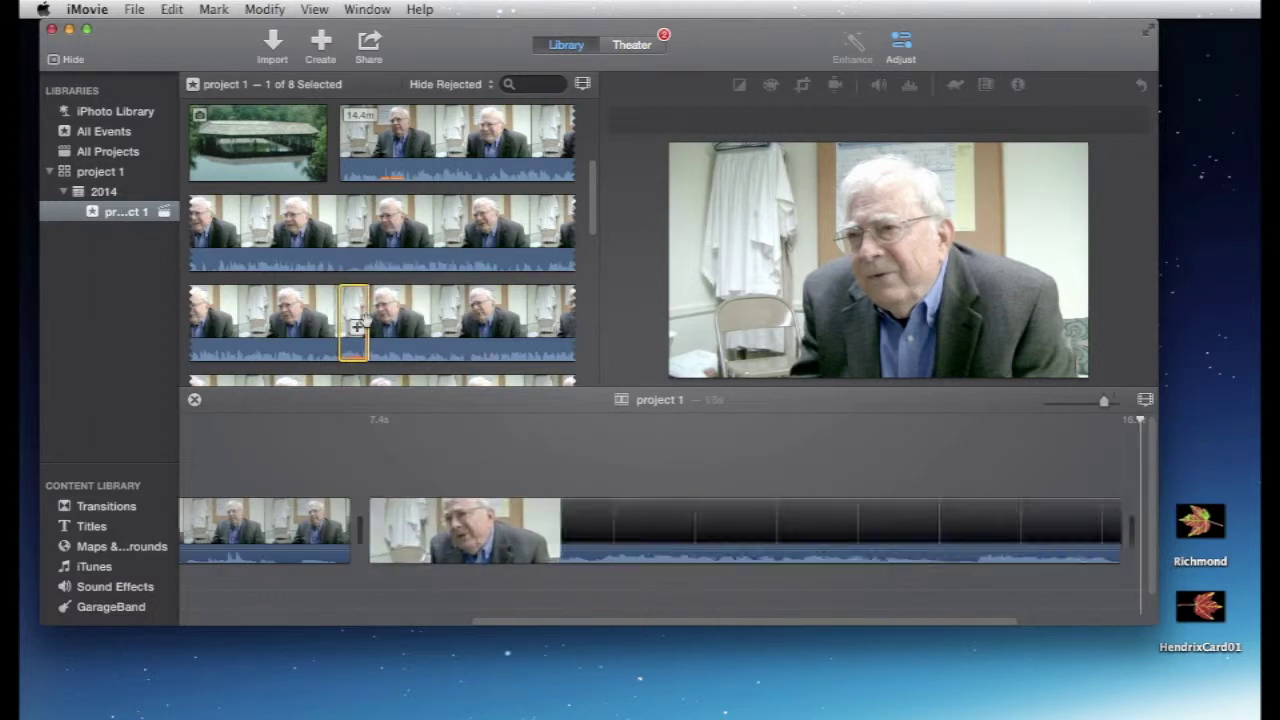
pyautogui.press('super+z')
pyautogui.press('super+z')
pyautogui.press('super+z')
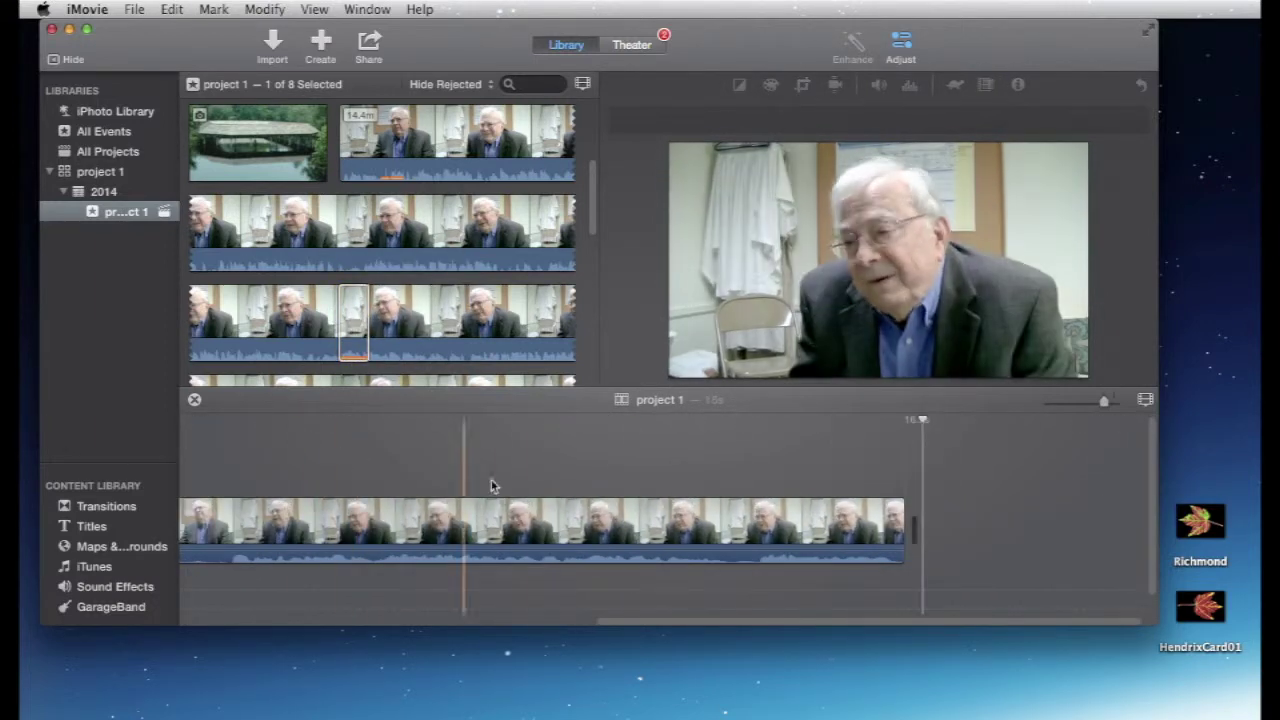
pyautogui.moveTo(904, 500); pyautogui.dragTo(737, 500)
# Trim the end of the newly appended interview clip to leave a length of about 1.0 s.
pyautogui.press('super+z')
pyautogui.press('super+z')
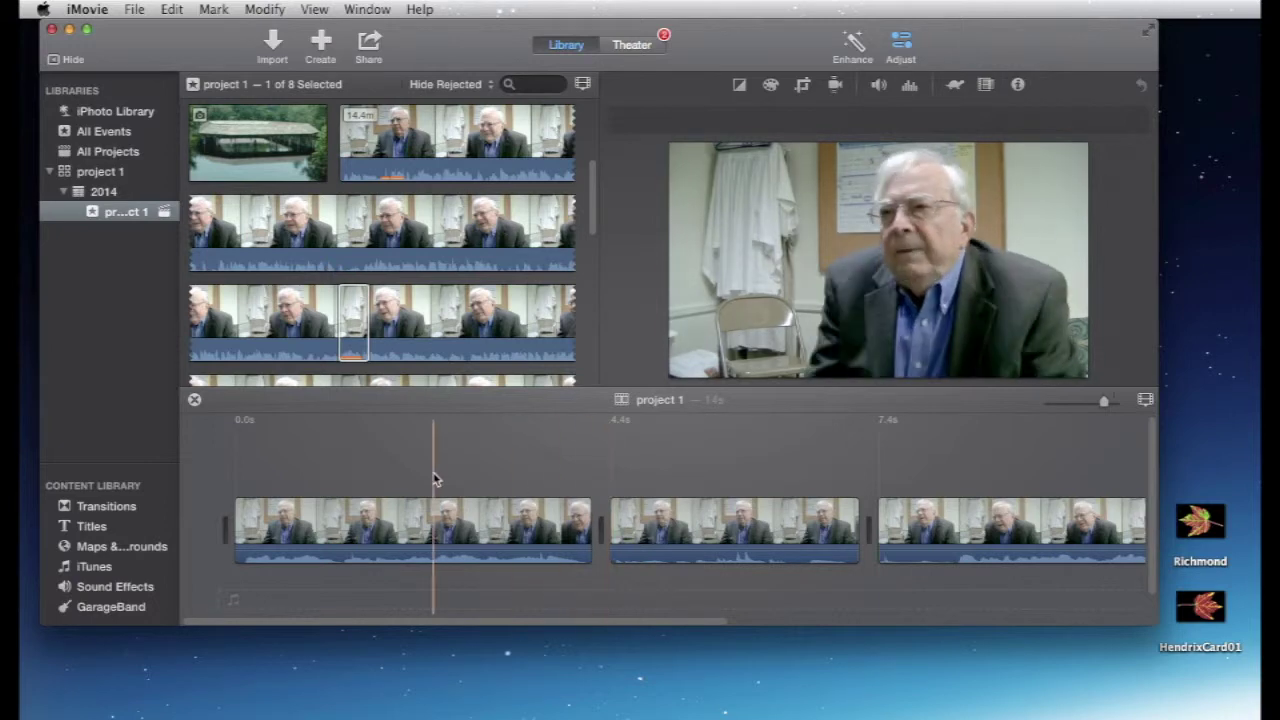
pyautogui.press('super+z')
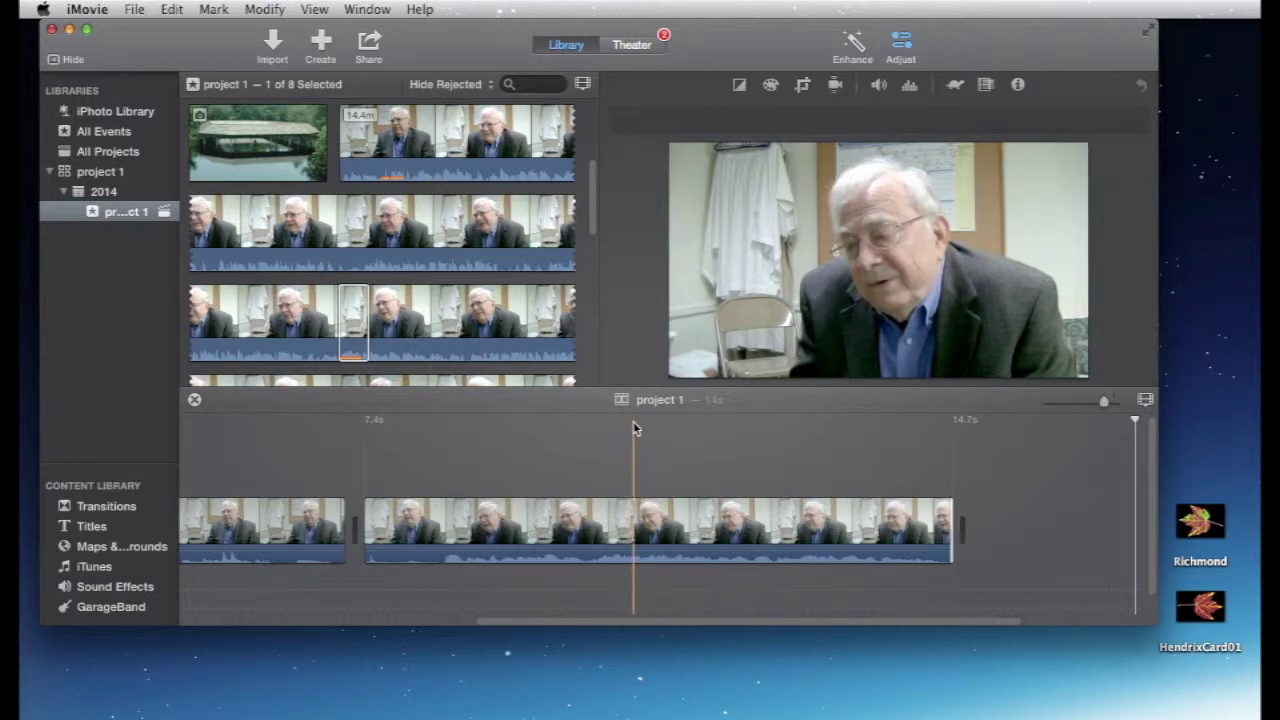
pyautogui.press('super+equal')
pyautogui.press('super+minus')
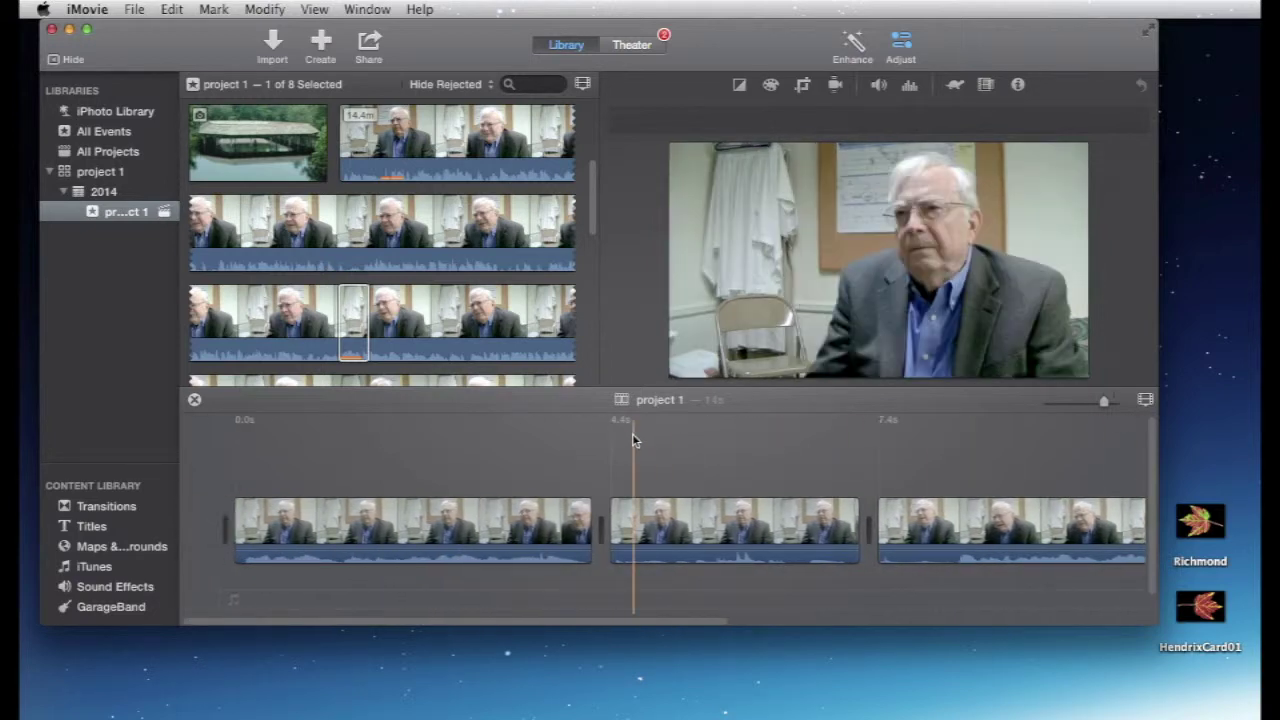
pyautogui.hscroll(10, 519, 457)
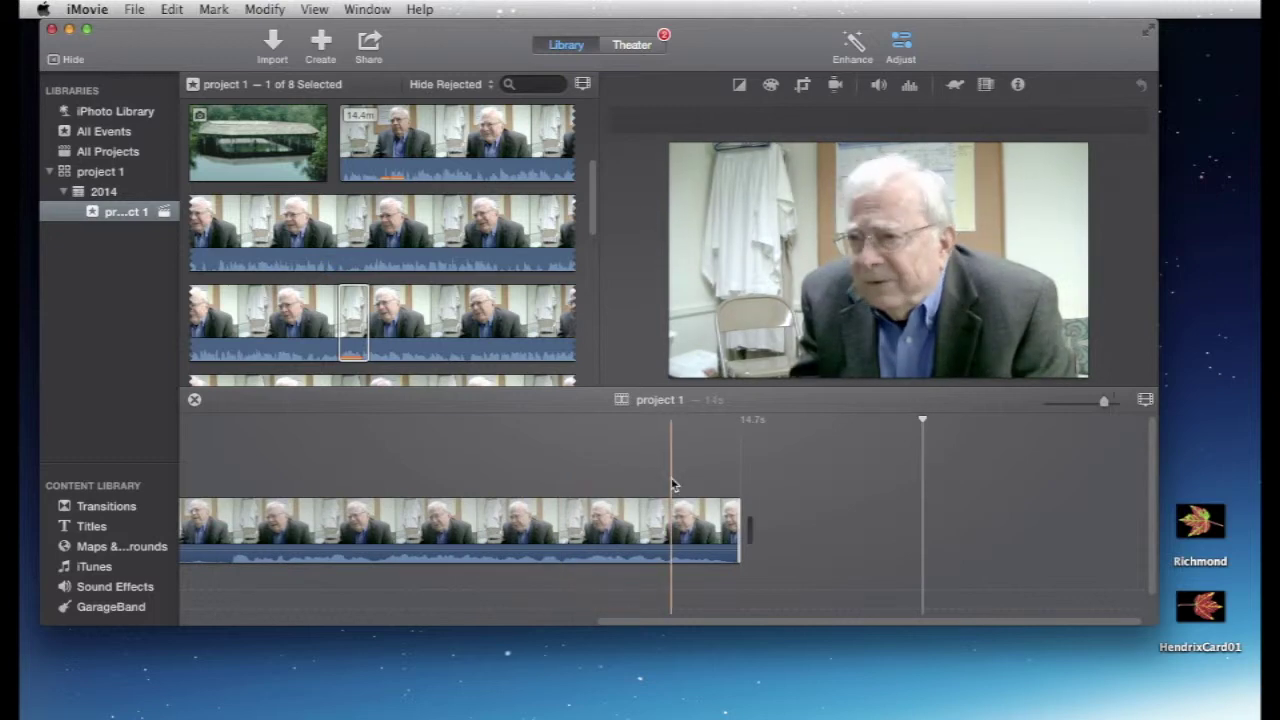
pyautogui.moveTo(734, 504); pyautogui.dragTo(222, 554)
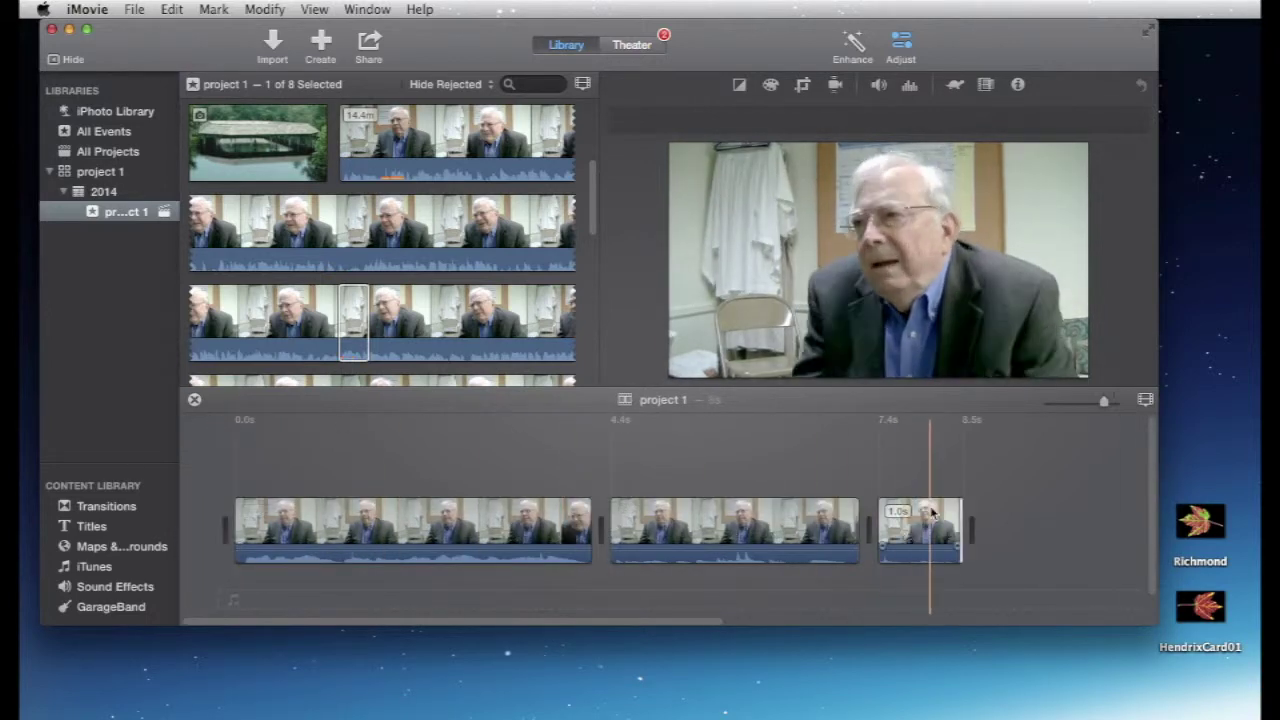
# Move the 1.0 s interview clip between the other two, and trim the end of the last clip to about 2.4 s.
pyautogui.moveTo(910, 515); pyautogui.dragTo(630, 525)
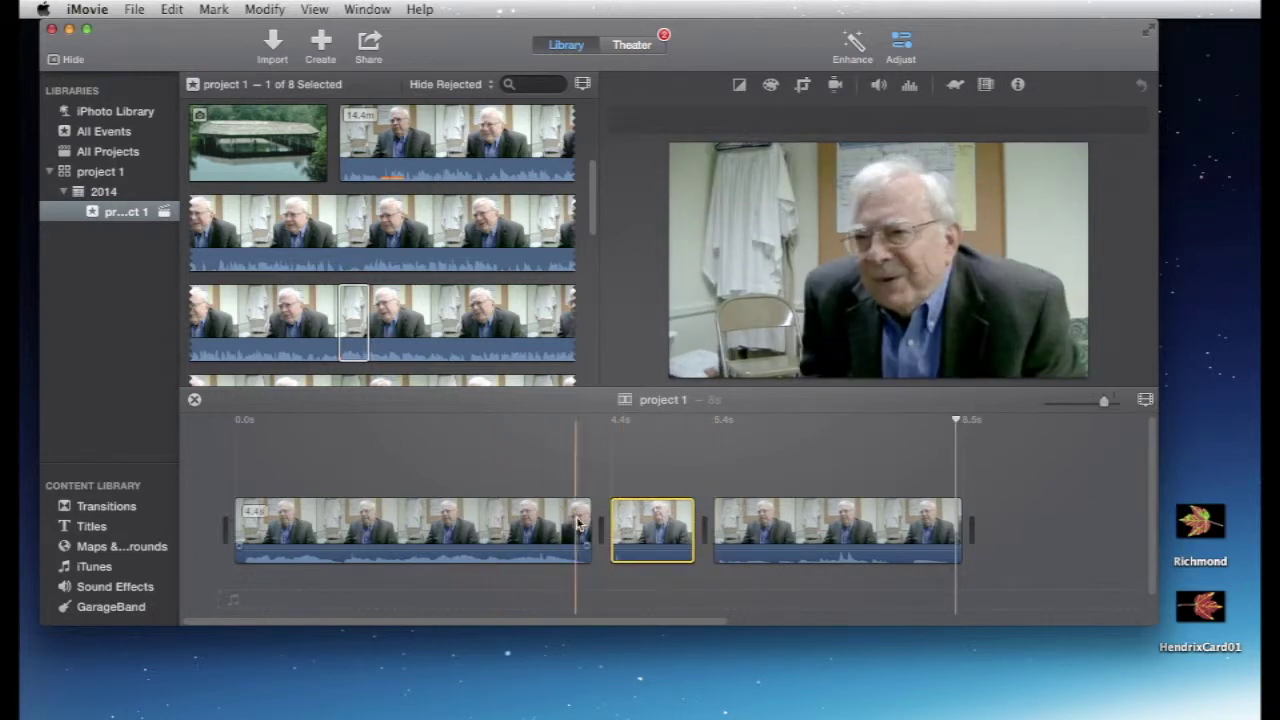
pyautogui.click(343, 530)
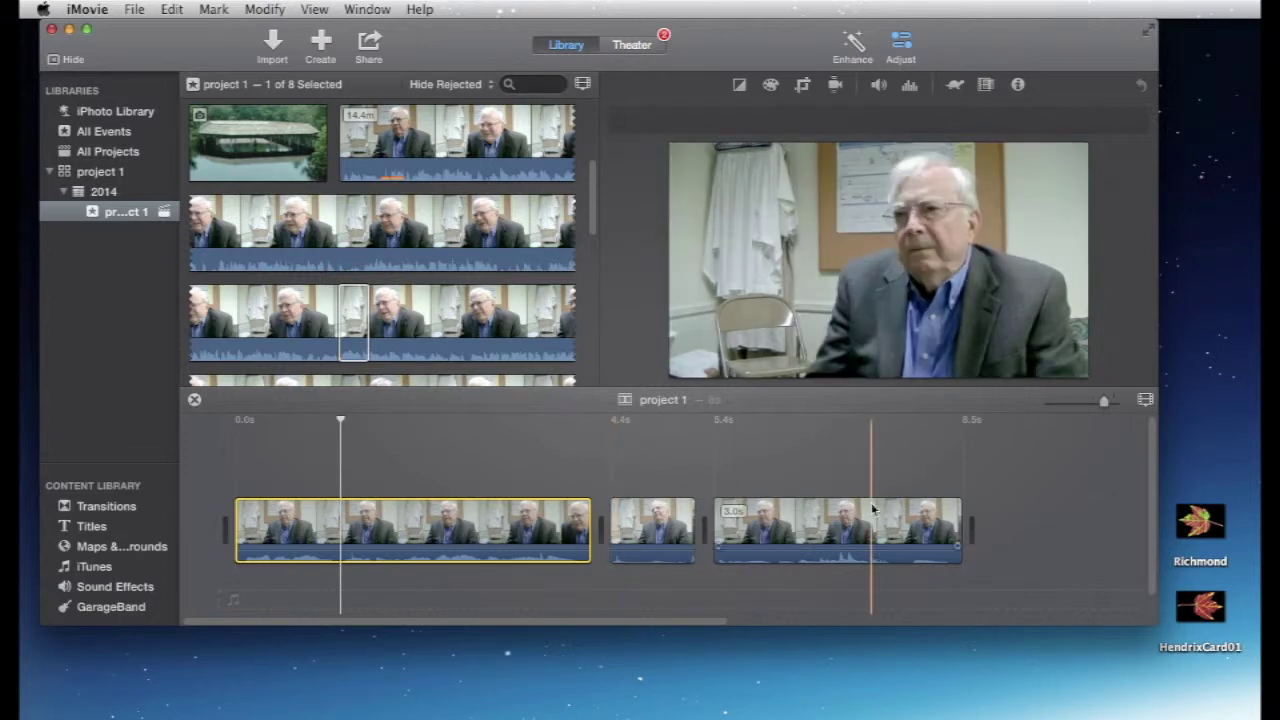
pyautogui.moveTo(955, 512); pyautogui.dragTo(900, 515)
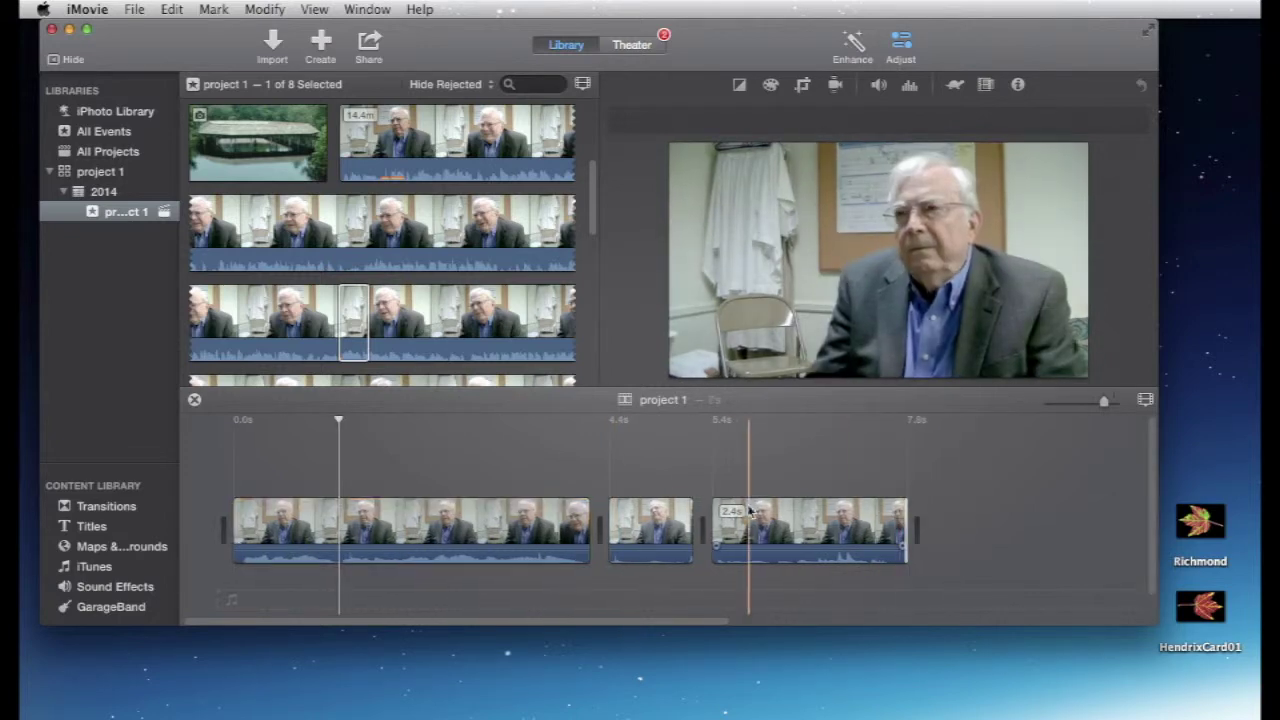
pyautogui.click(636, 515)
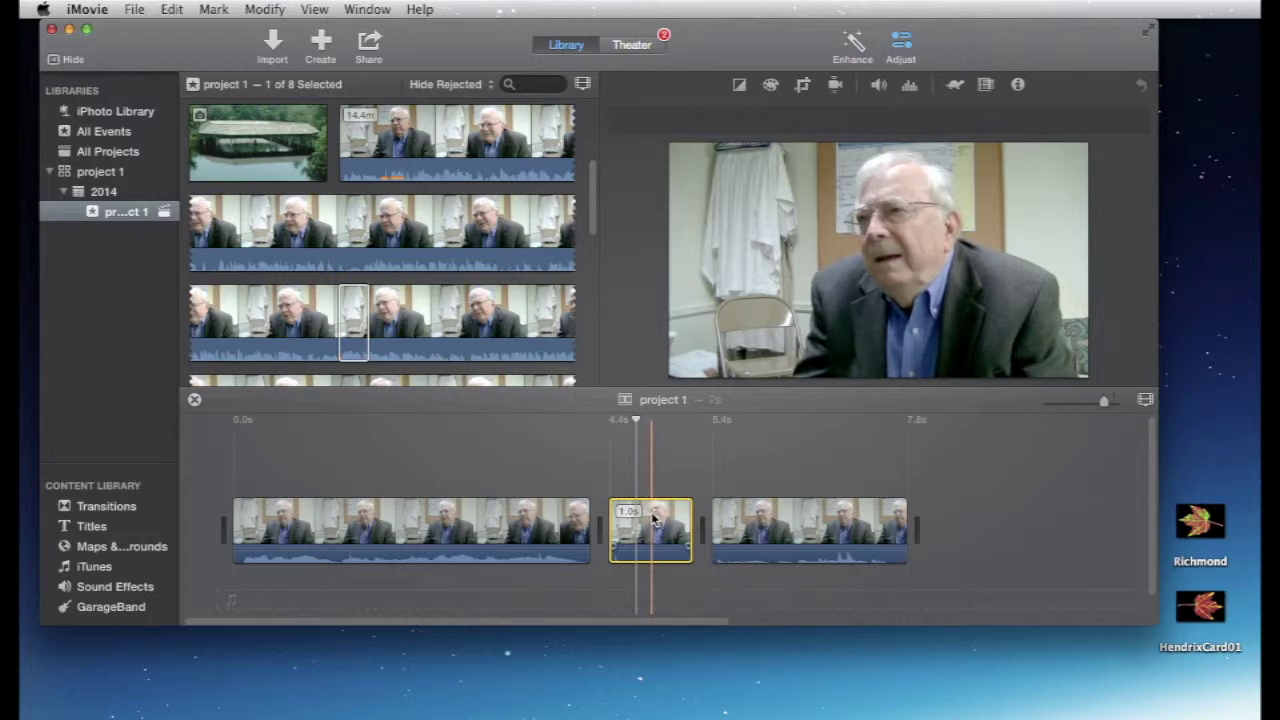
pyautogui.click(656, 516)
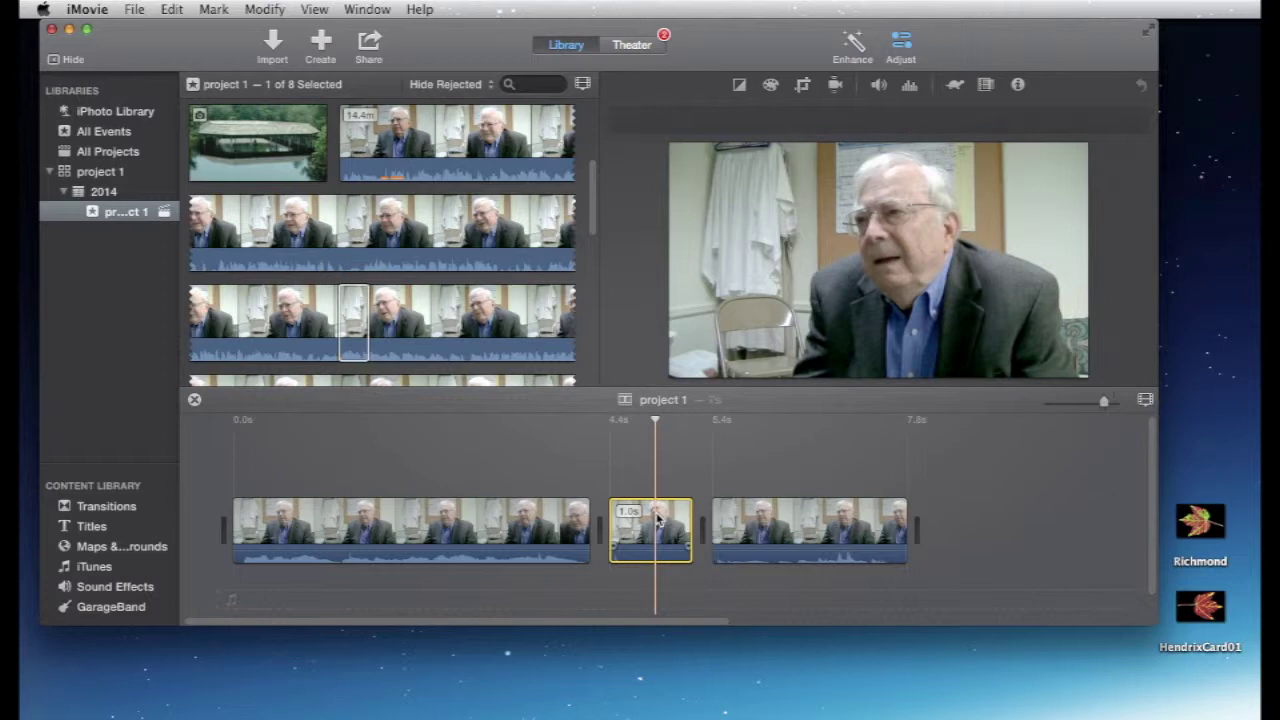
pyautogui.rightClick(657, 518)
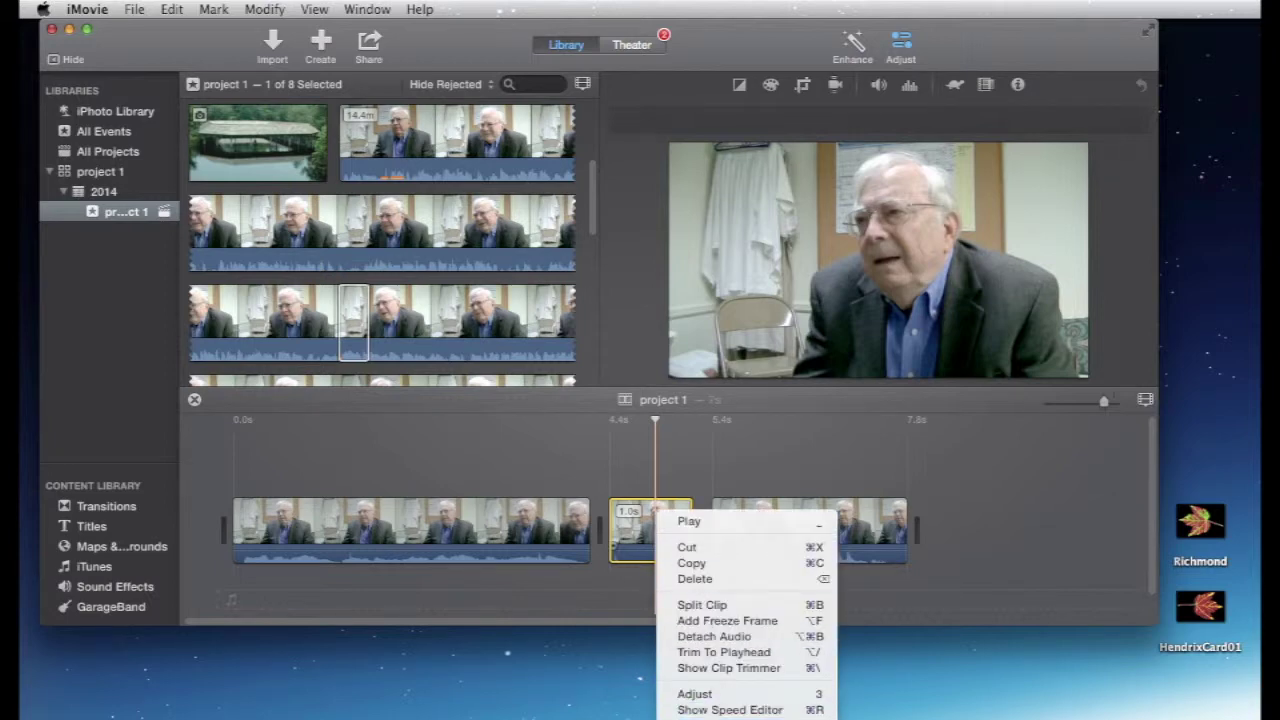
pyautogui.press('Escape')
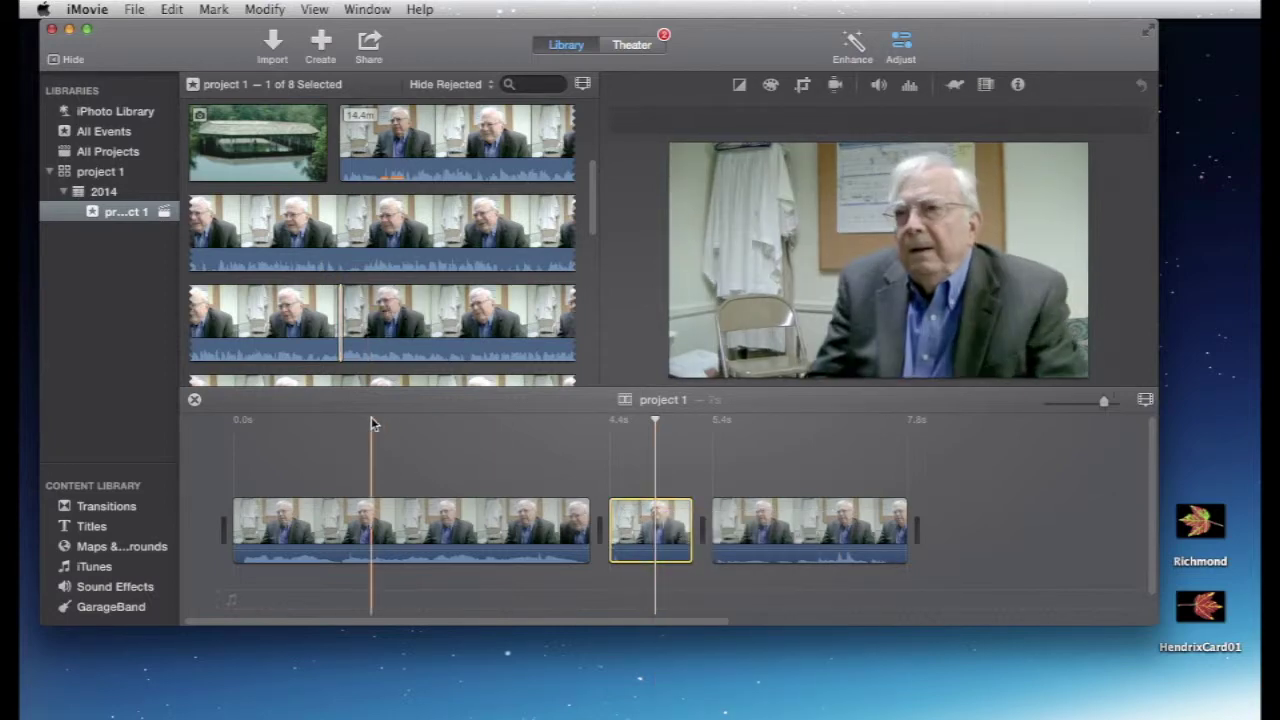
# Set the zoom of the source footage filmstrips to 10s for a more detailed view of the interview around the used section.
pyautogui.click(342, 318)
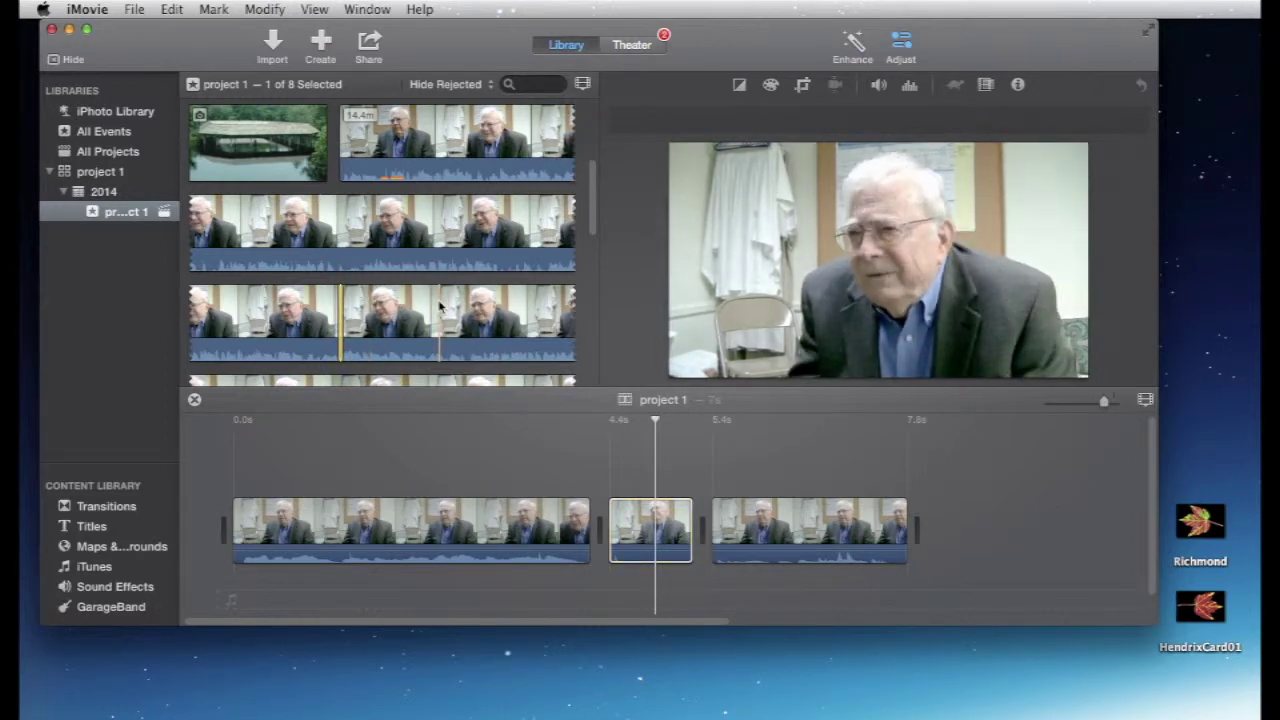
pyautogui.click(583, 86)
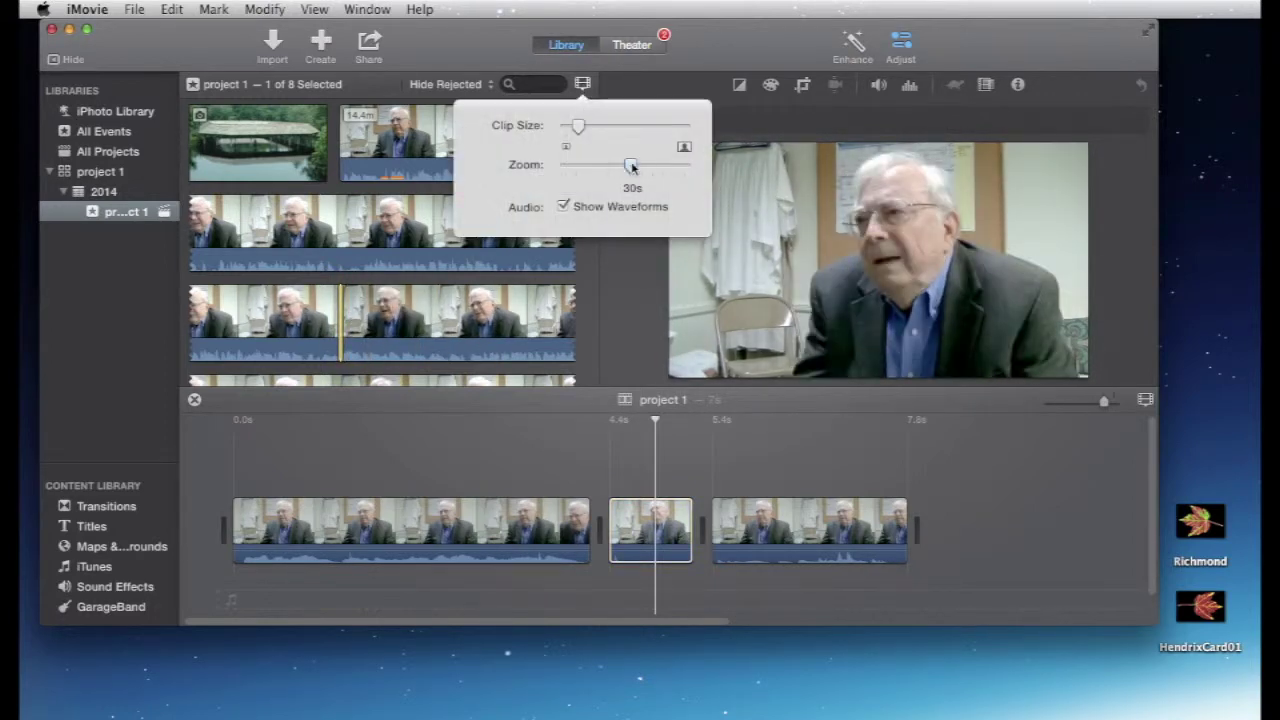
pyautogui.moveTo(631, 167); pyautogui.dragTo(641, 166)
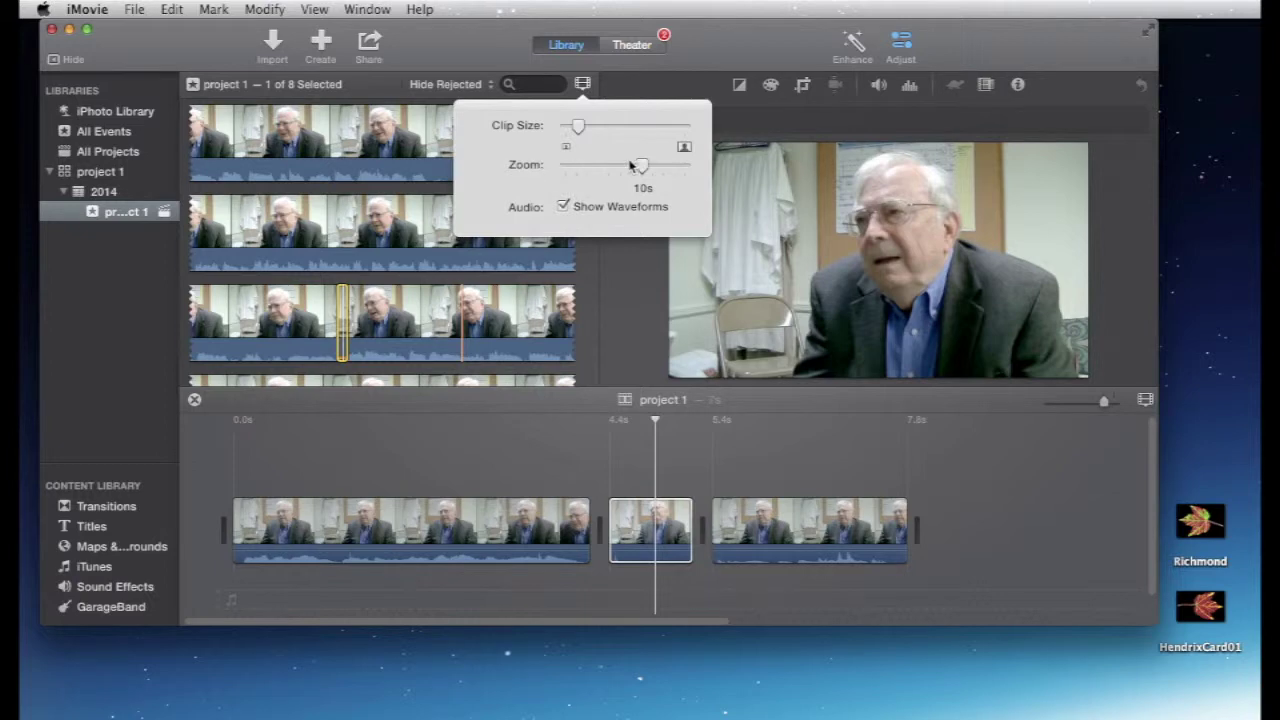
pyautogui.click(615, 305)
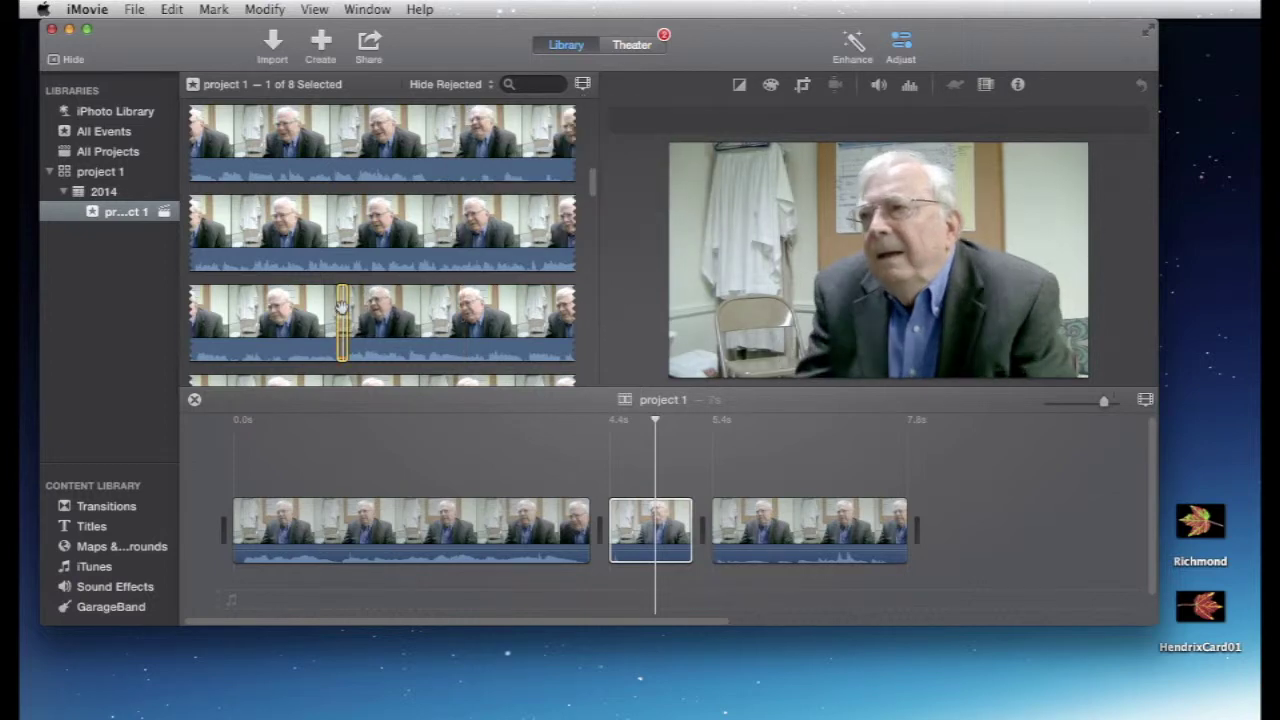
pyautogui.click(822, 530)
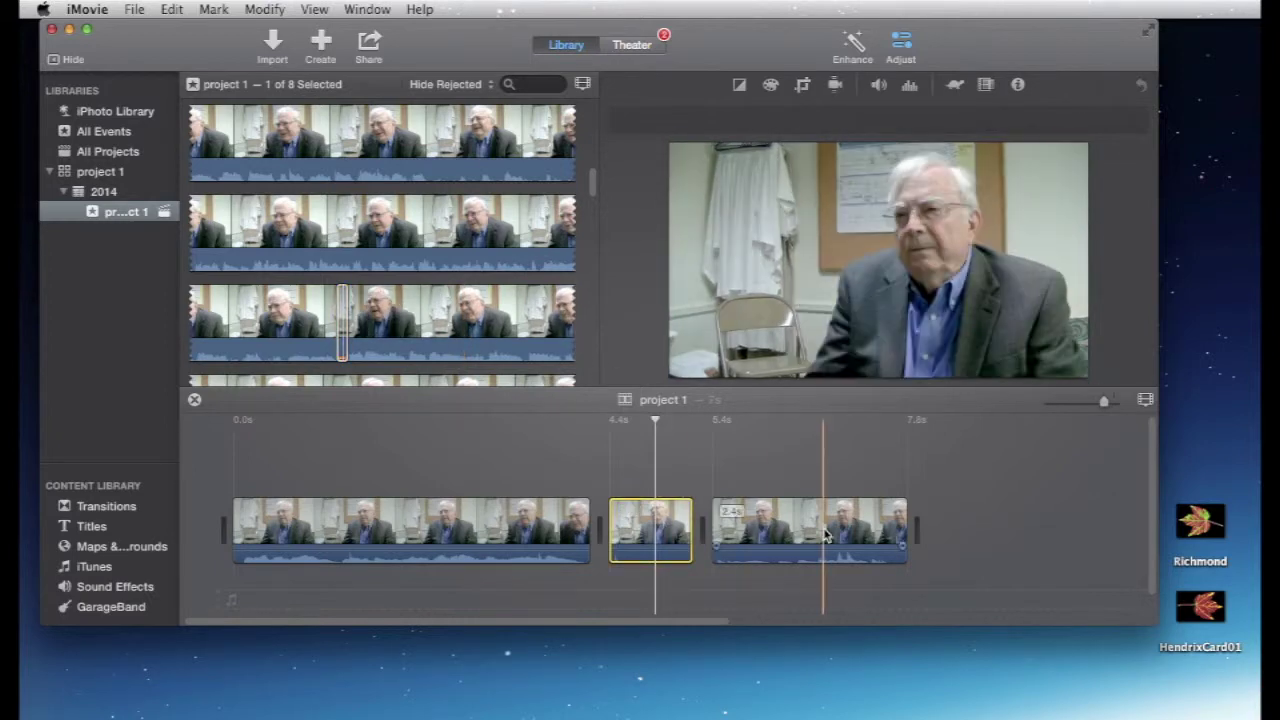